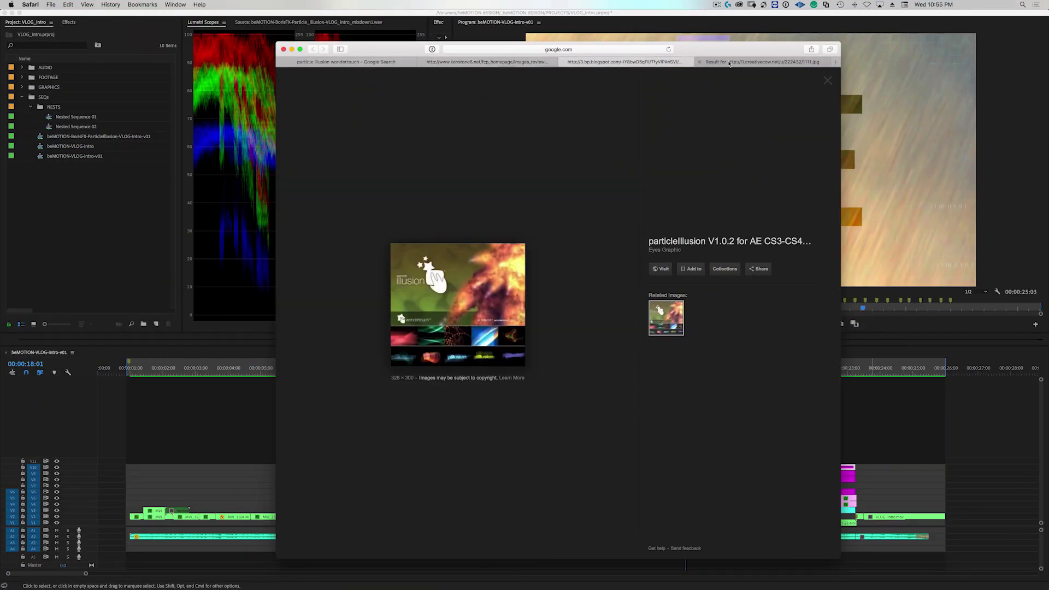
# - Advance to the next image result, the 'particleIllusion V1.0.2 for AE CS3-CS4' screenshot
pyautogui.press('Right')
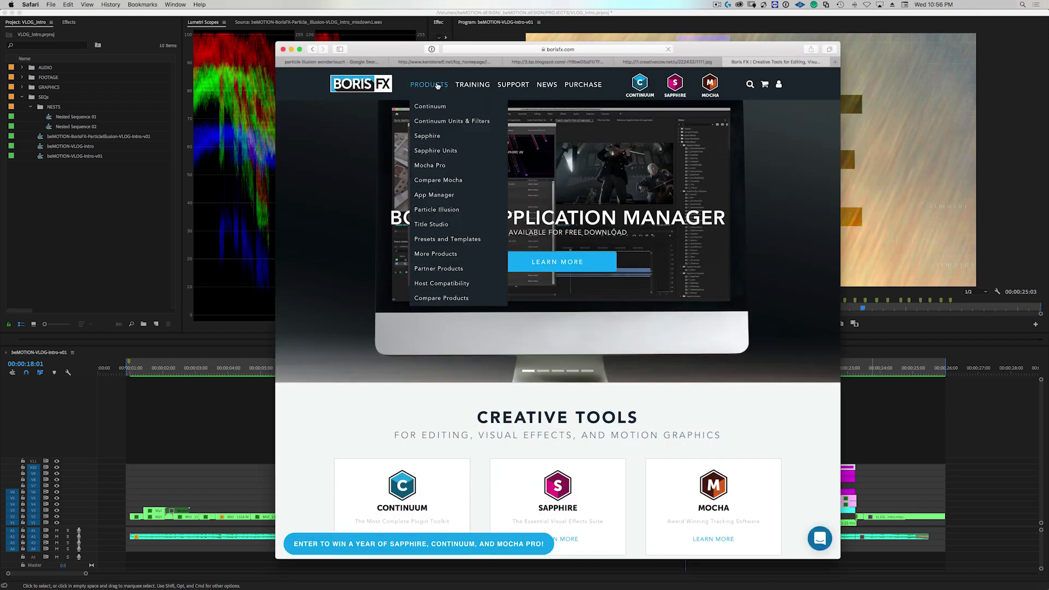
# - Go from Boris FX Products to the Continuum 2019 page's What's New section
pyautogui.click(438, 85)
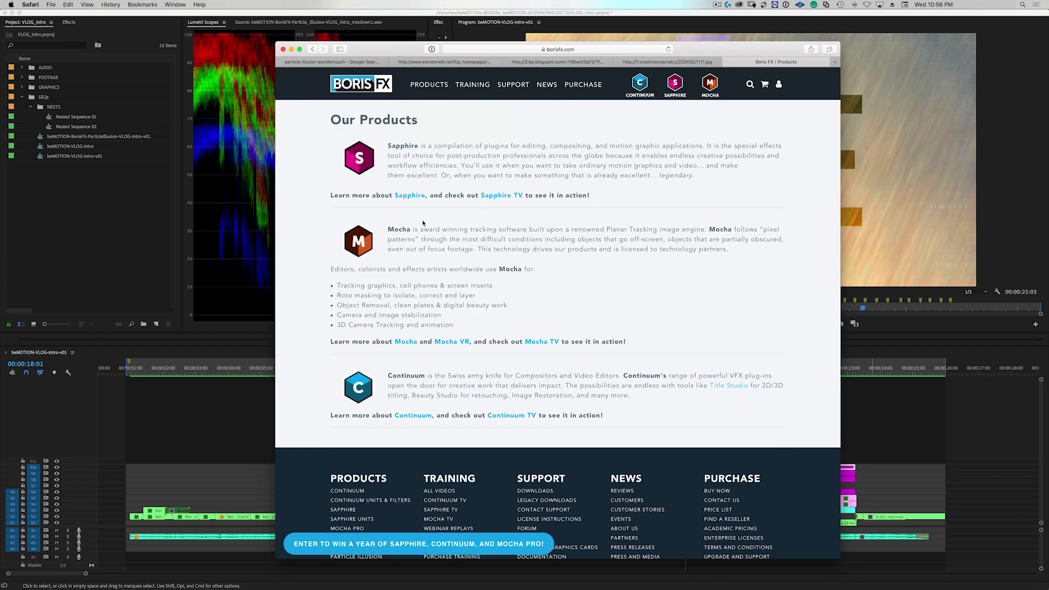
pyautogui.click(356, 391)
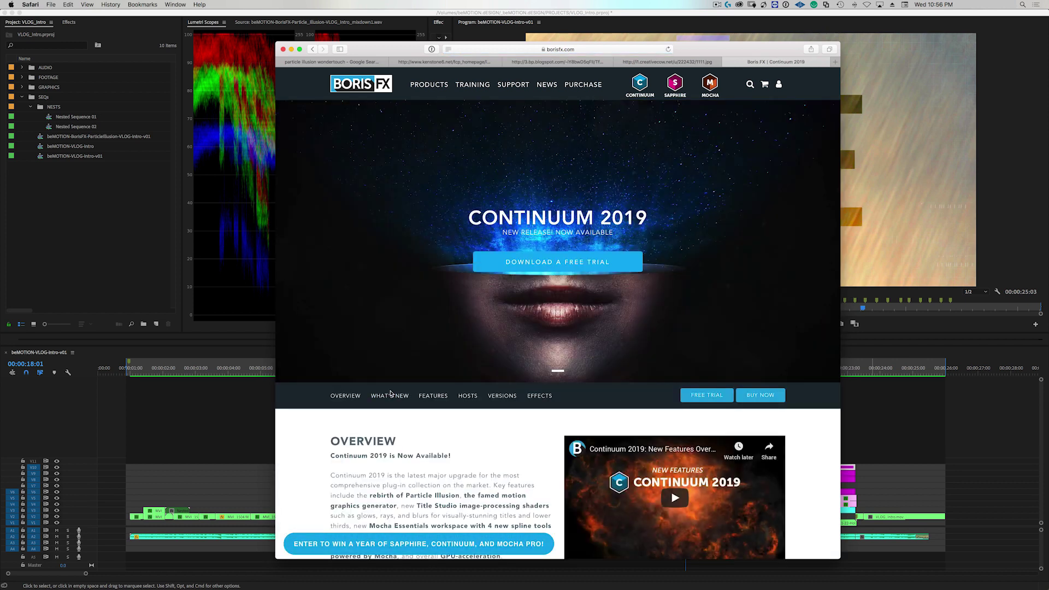
pyautogui.click(390, 396)
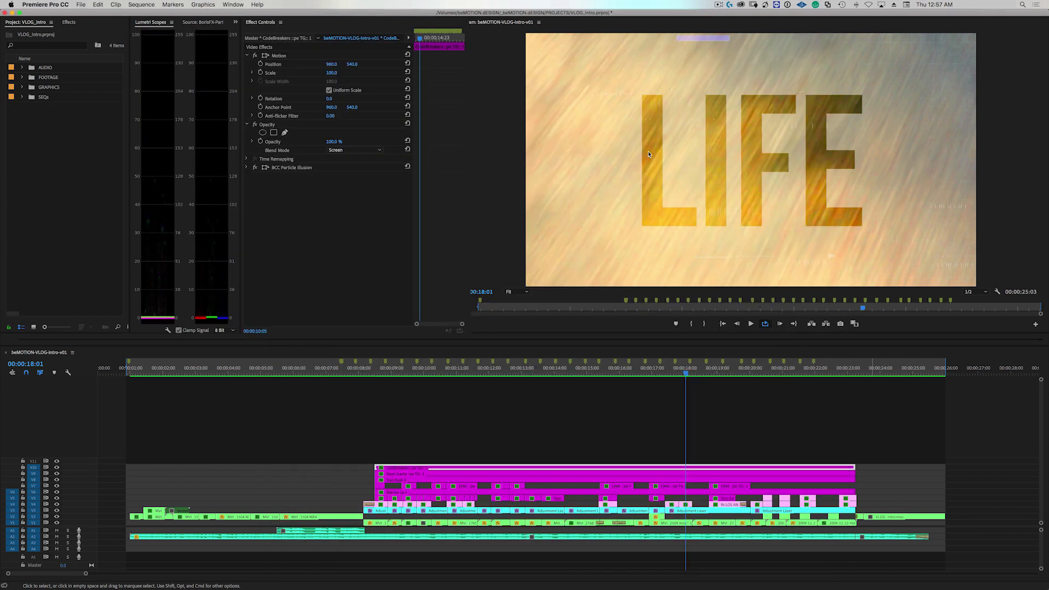
# - Play the VLOG intro sequence from 00:00:08:00, then stop playback
pyautogui.click(359, 373)
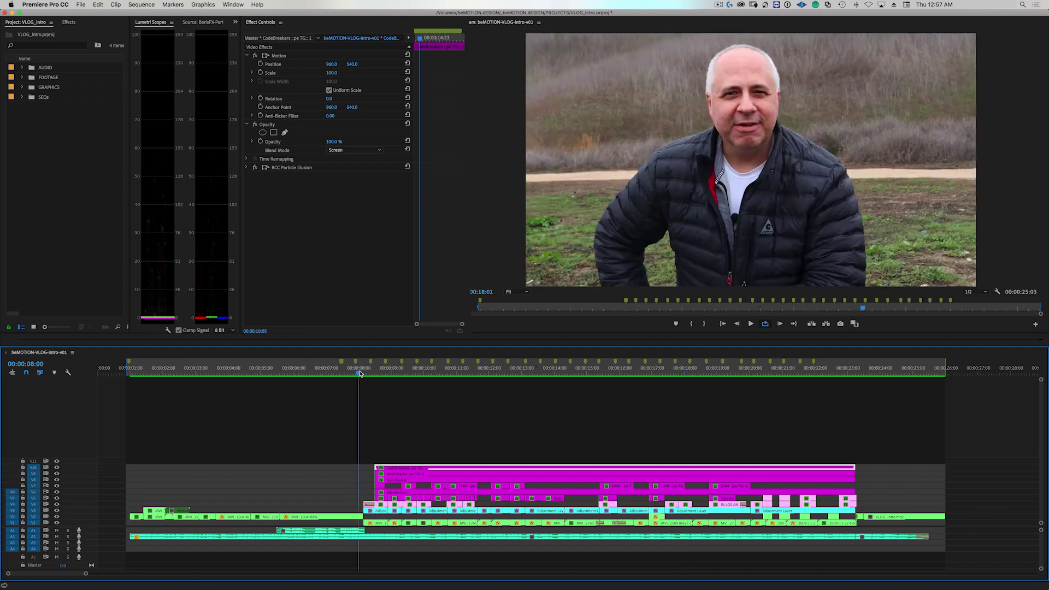
pyautogui.press('space')
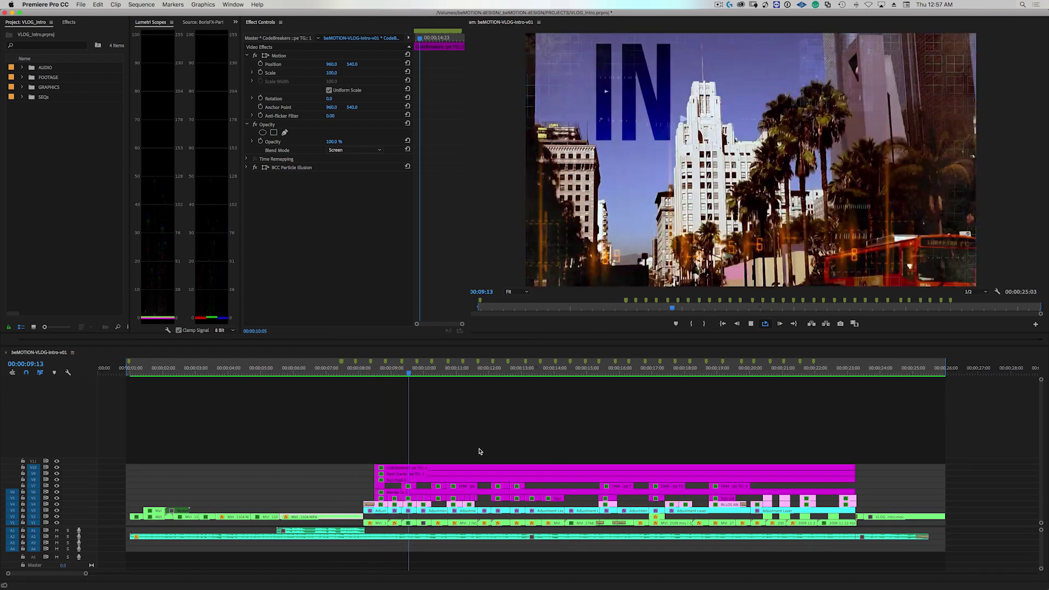
pyautogui.click(481, 467)
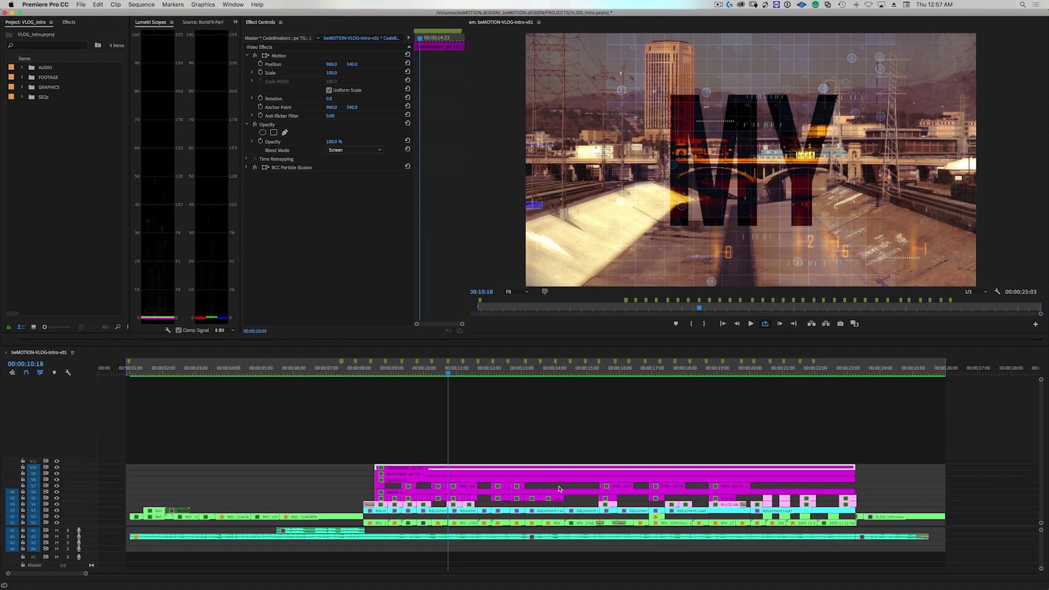
# - Deselect the top clips, return to the face shot, and mute audio tracks A1–A3
pyautogui.click(409, 440)
pyautogui.moveTo(626, 449); pyautogui.dragTo(737, 448)
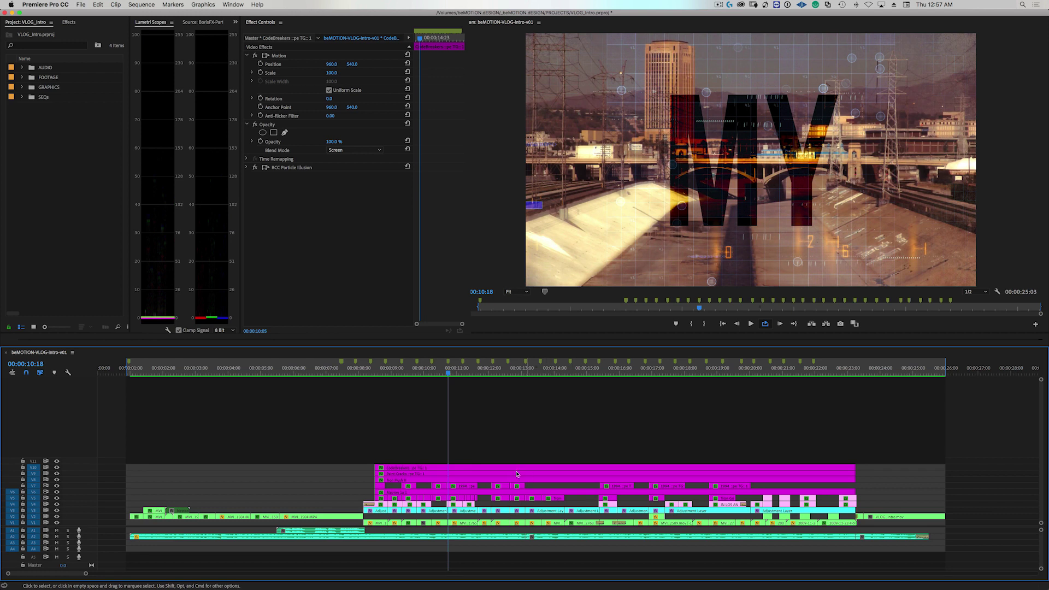
pyautogui.moveTo(166, 373); pyautogui.dragTo(157, 378)
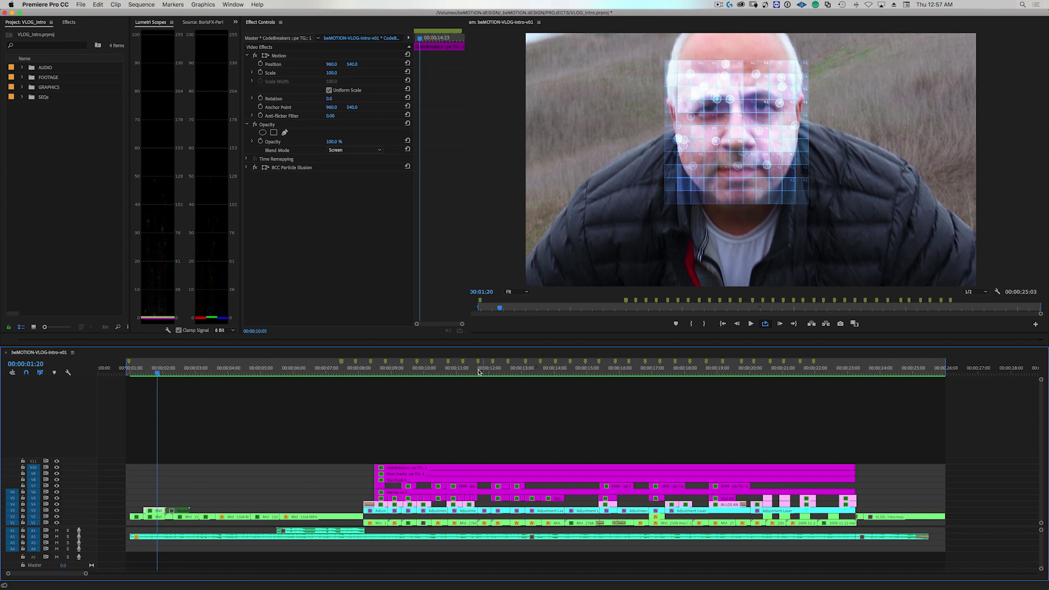
pyautogui.moveTo(57, 530); pyautogui.dragTo(57, 558)
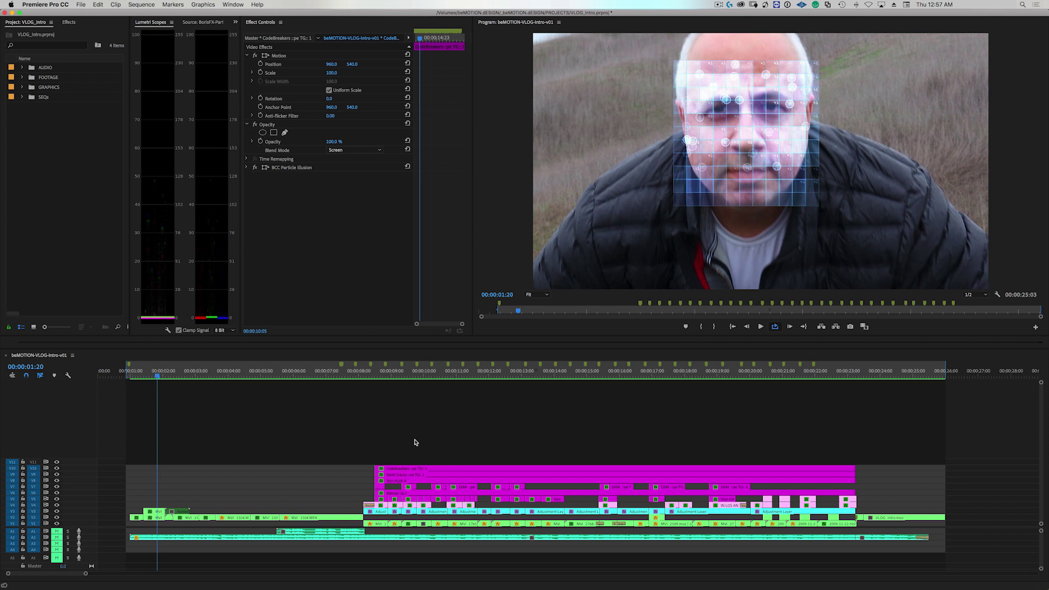
# - Show only track V10, view the particles at 00:00:11:12, and select BCC Particle Illusion
pyautogui.keyDown('shift'); pyautogui.click(57, 469); pyautogui.keyUp('shift')
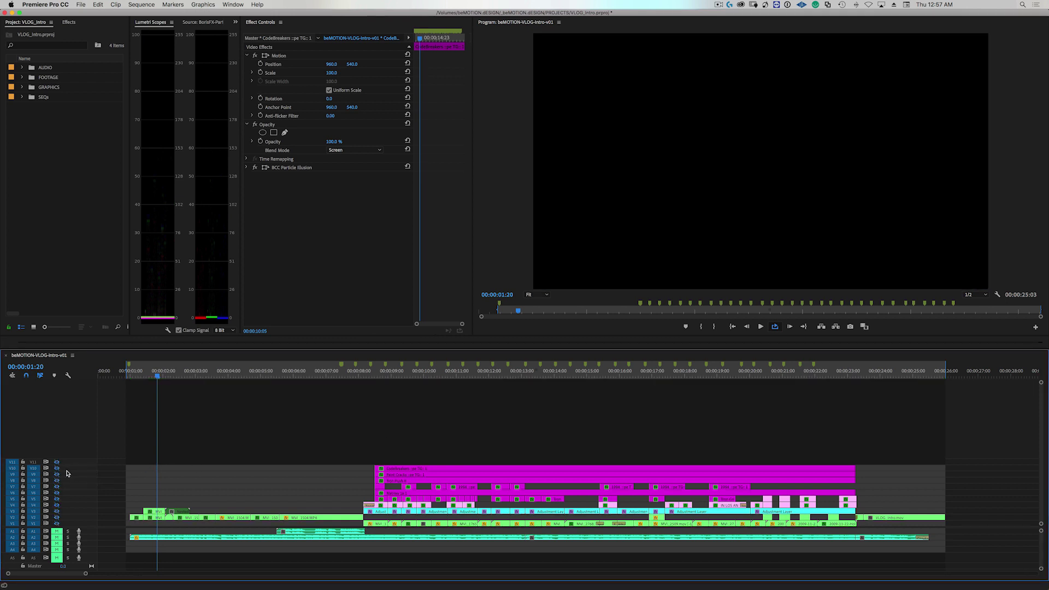
pyautogui.click(57, 468)
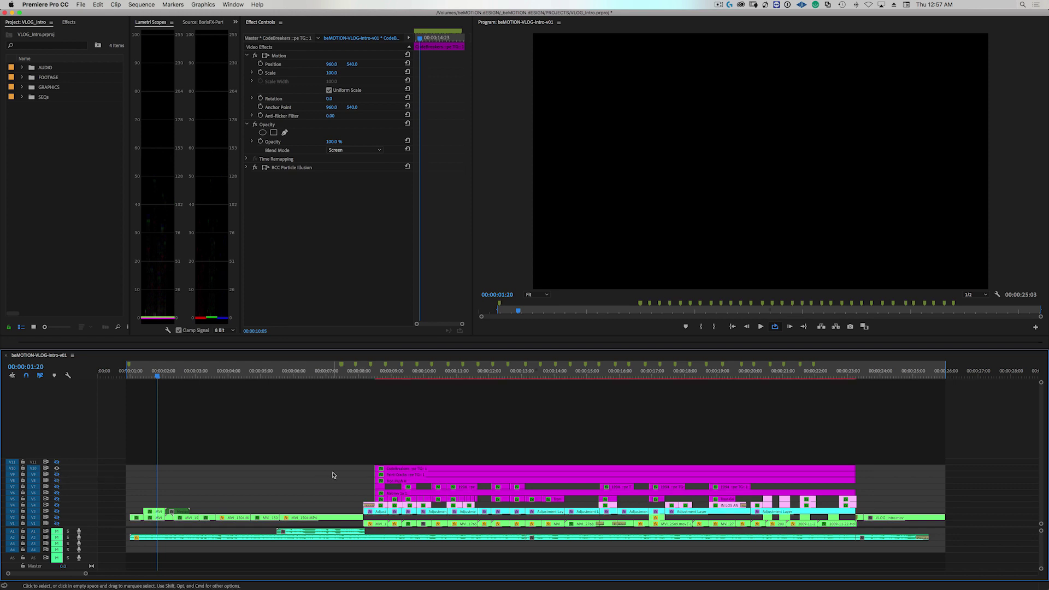
pyautogui.moveTo(448, 377); pyautogui.dragTo(491, 381)
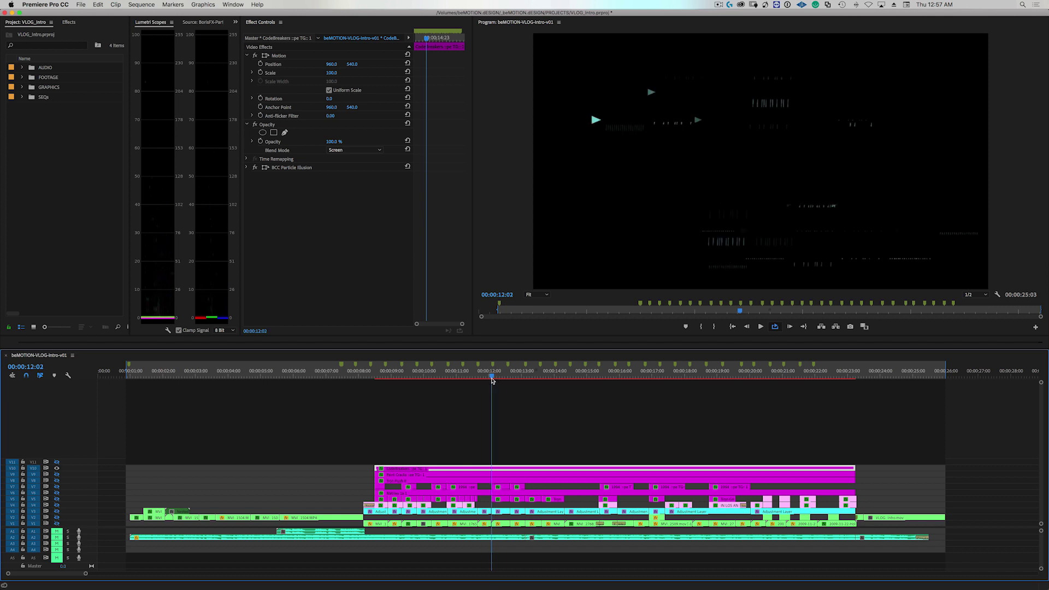
pyautogui.click(294, 169)
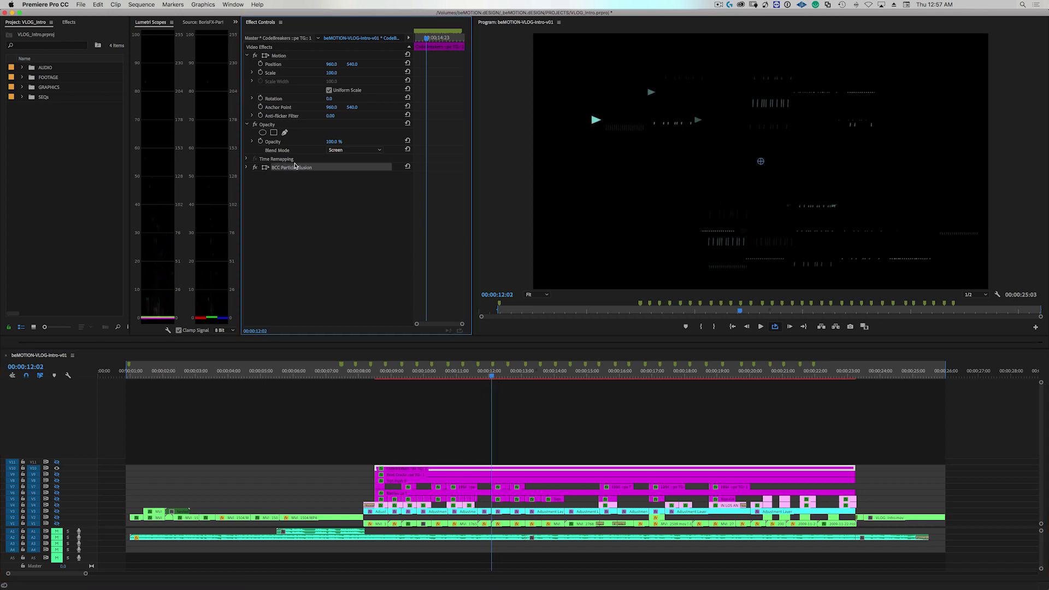
# - Expand BCC Particle Illusion, reveal both mask outlines, and delete the two masks
pyautogui.click(247, 168)
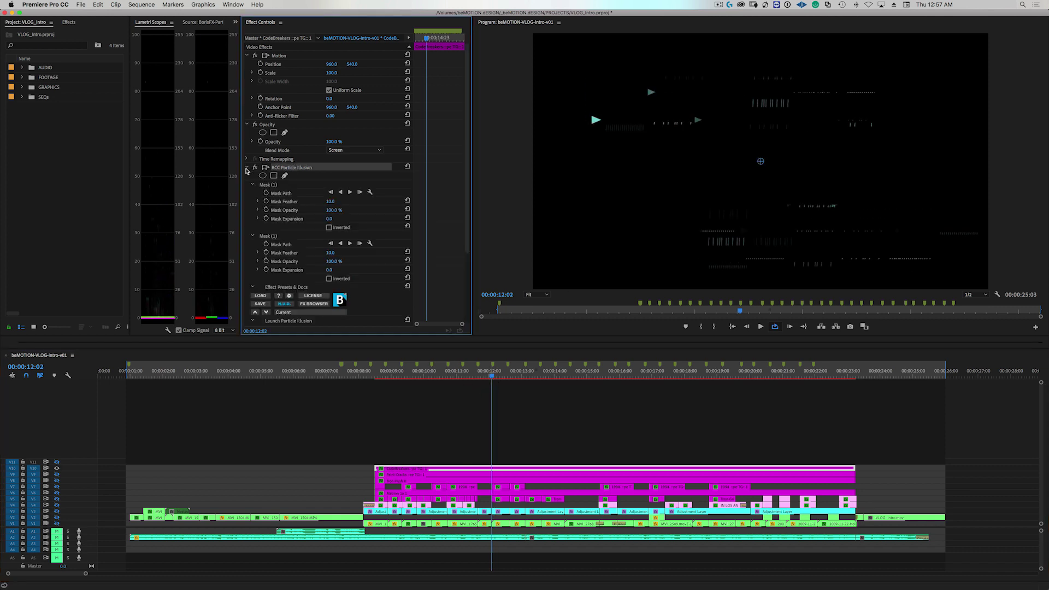
pyautogui.click(272, 185)
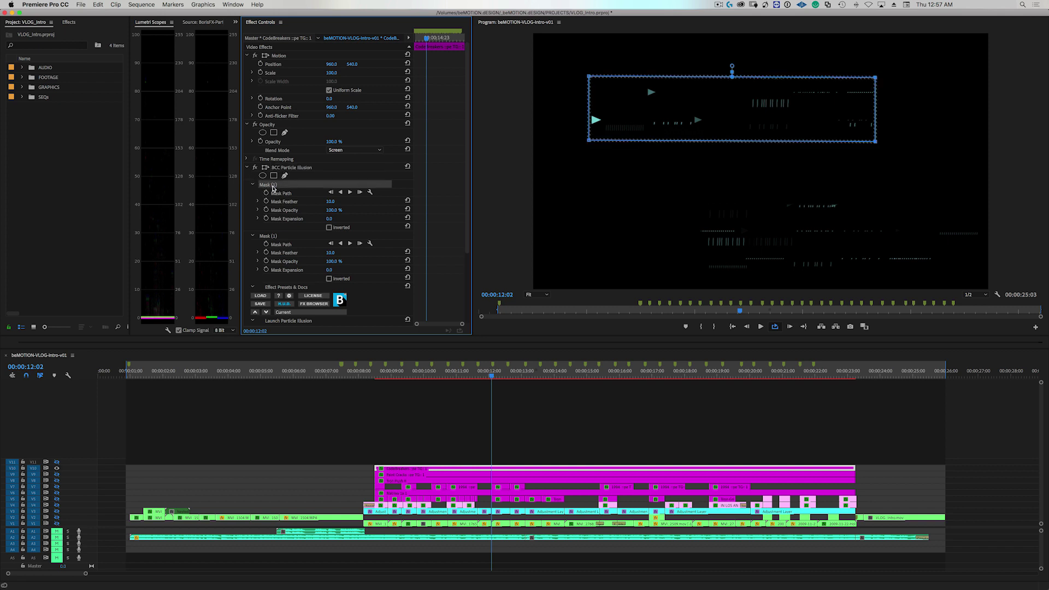
pyautogui.click(272, 236)
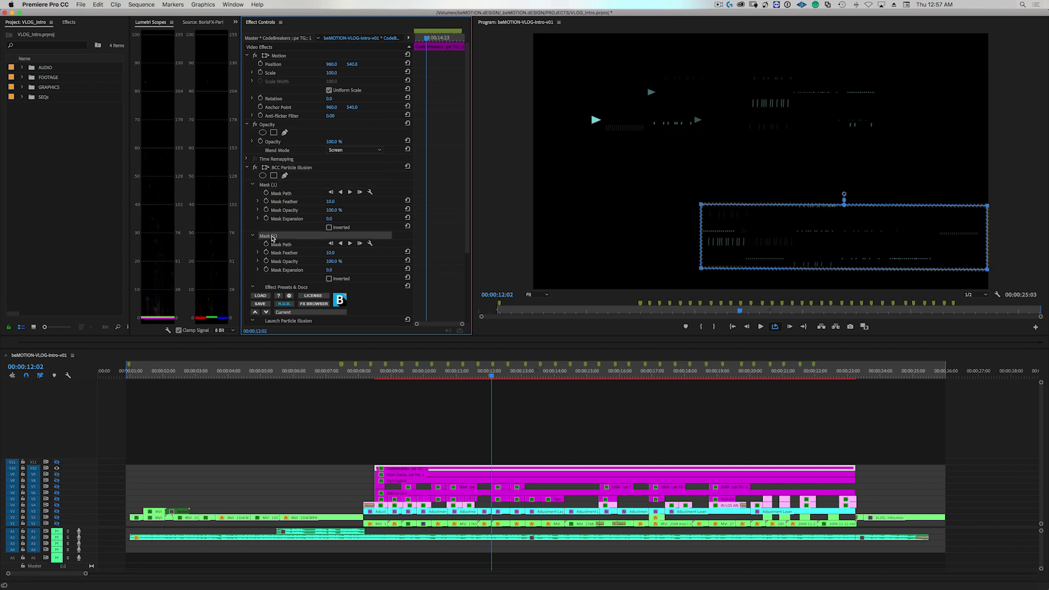
pyautogui.click(266, 186)
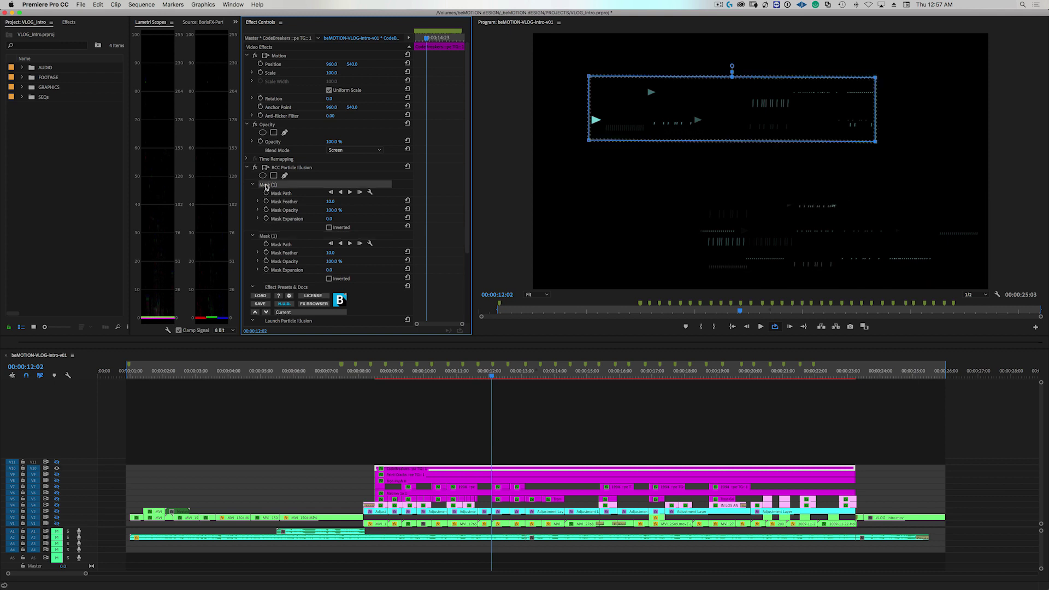
pyautogui.press('Delete')
pyautogui.click(274, 186)
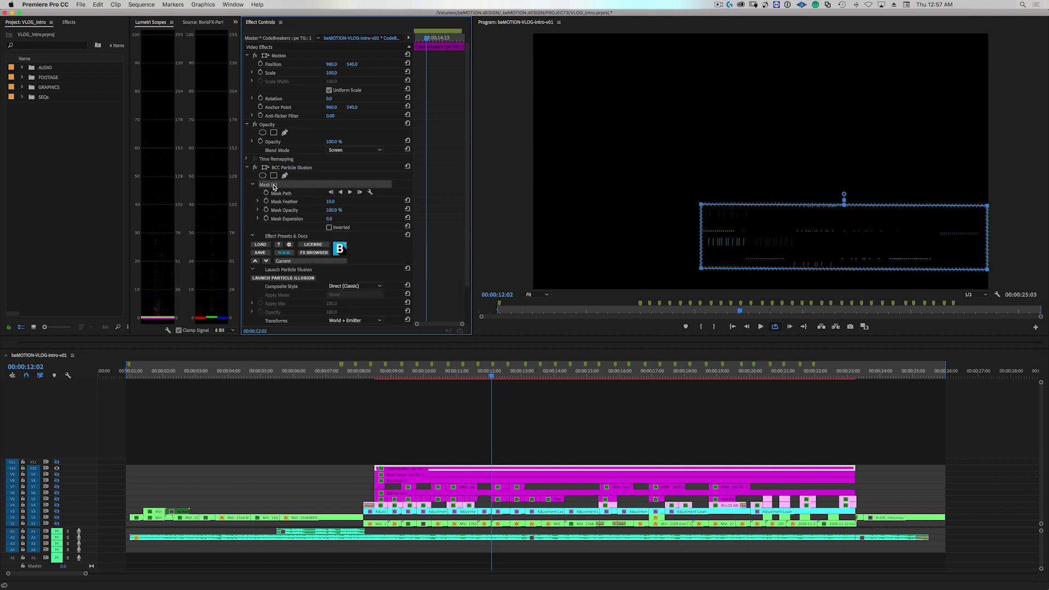
pyautogui.press('Delete')
# - At 00:00:11:15, undo to restore the masks and launch Particle Illusion
pyautogui.moveTo(466, 376); pyautogui.dragTo(490, 375)
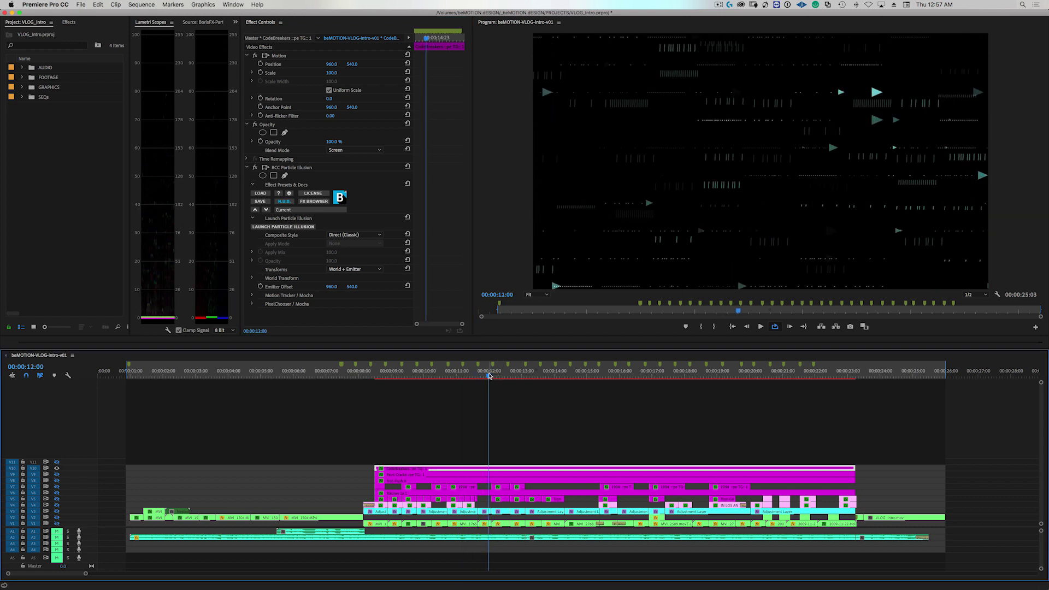
pyautogui.press('super+z')
pyautogui.press('super+z')
pyautogui.click(268, 187)
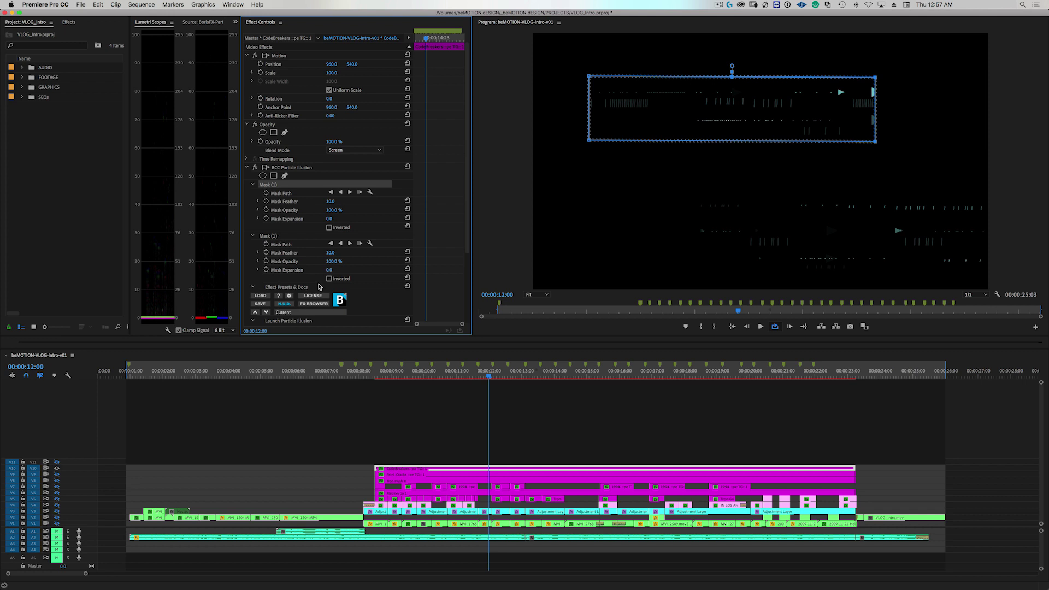
pyautogui.scroll(-4, 328, 218)
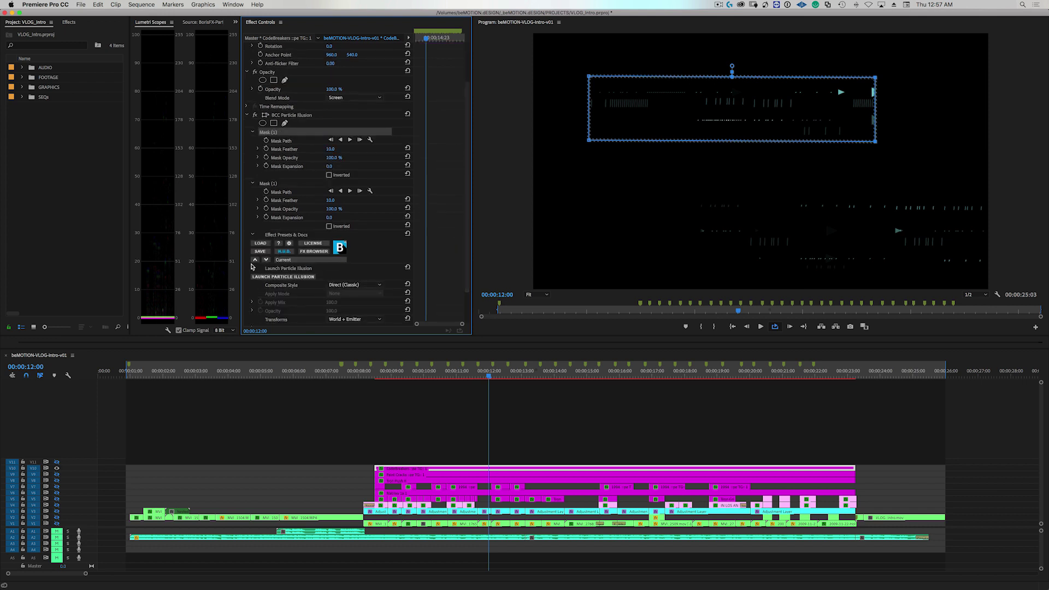
pyautogui.click(270, 277)
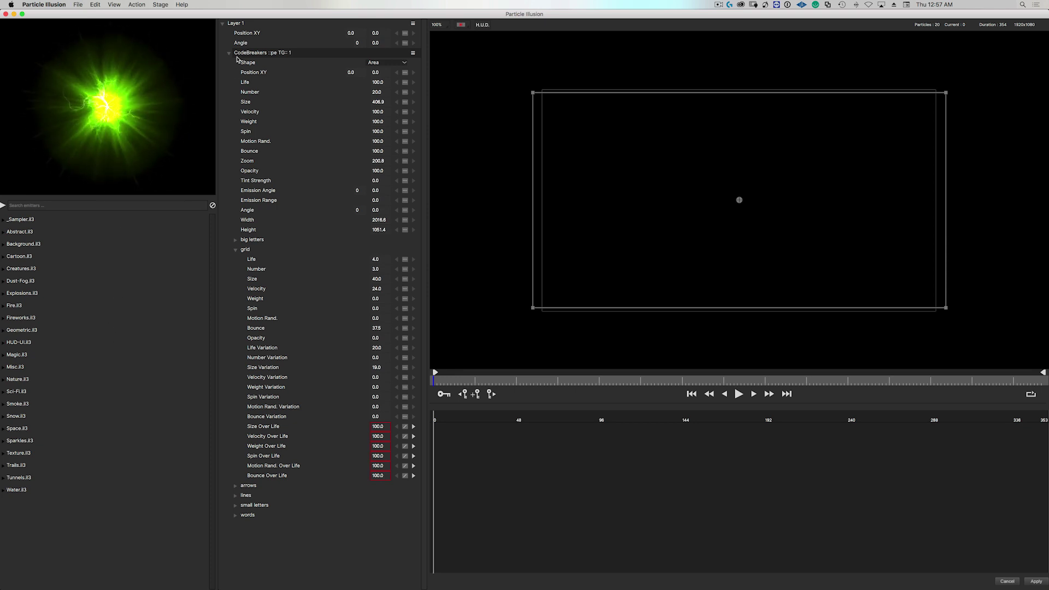
# - Collapse CodeBreakers' properties, browse the Background library, and filter the emitter library by 'hud'
pyautogui.click(229, 53)
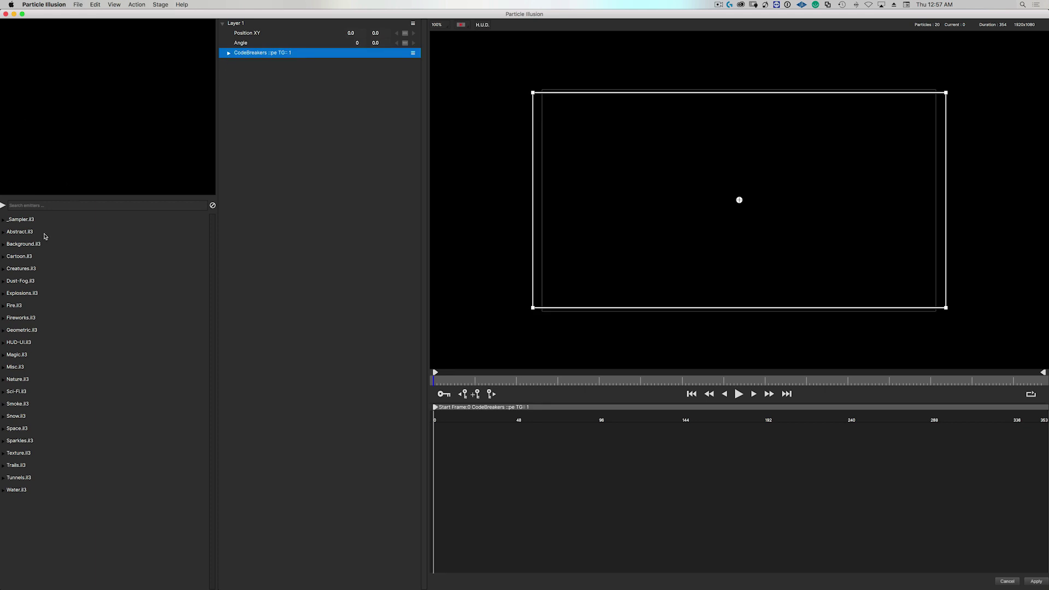
pyautogui.click(28, 244)
pyautogui.click(3, 245)
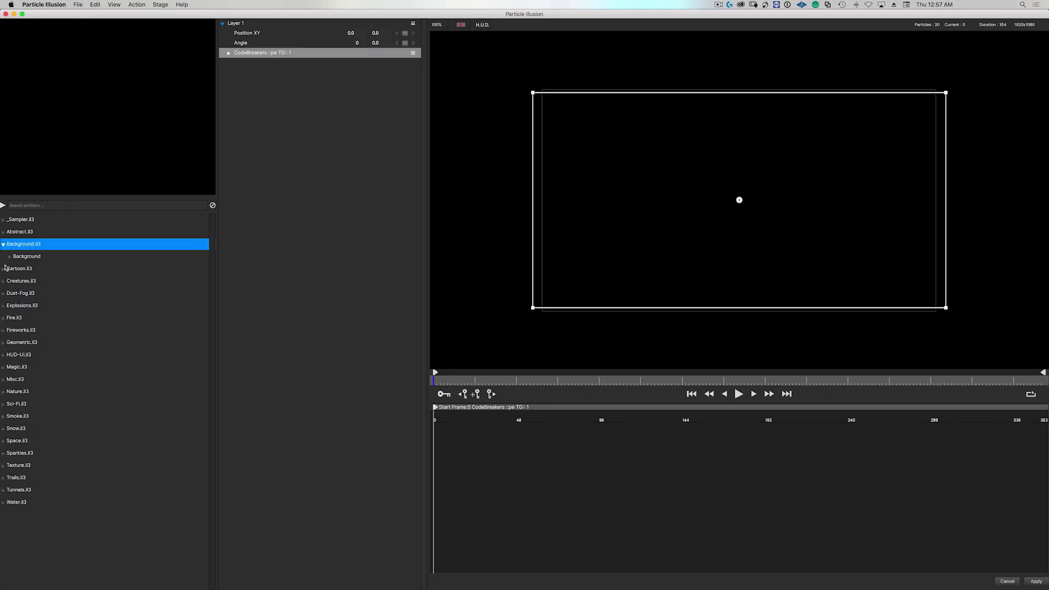
pyautogui.click(9, 258)
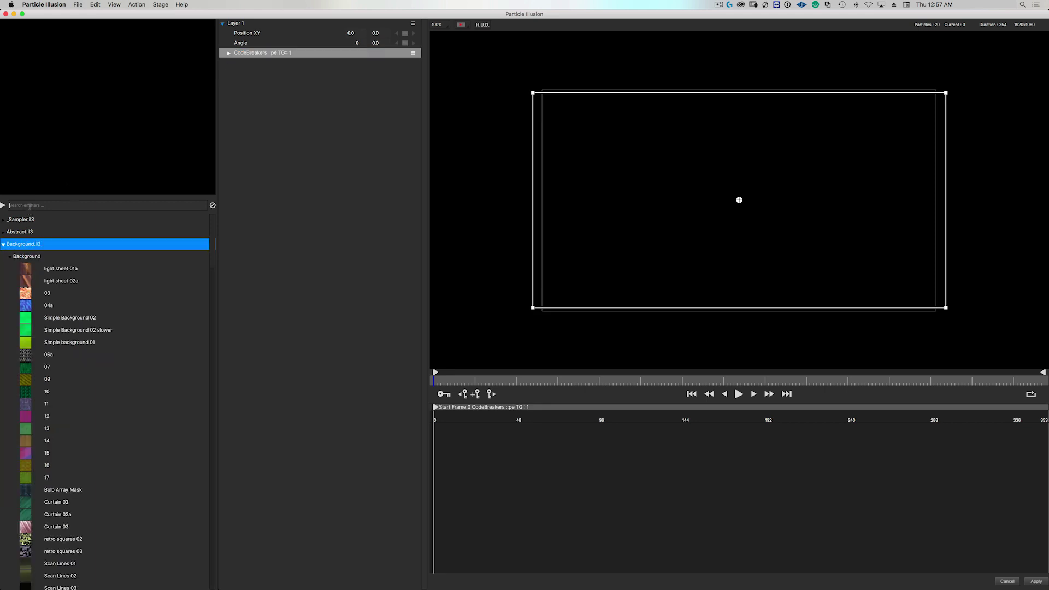
pyautogui.write('hud')
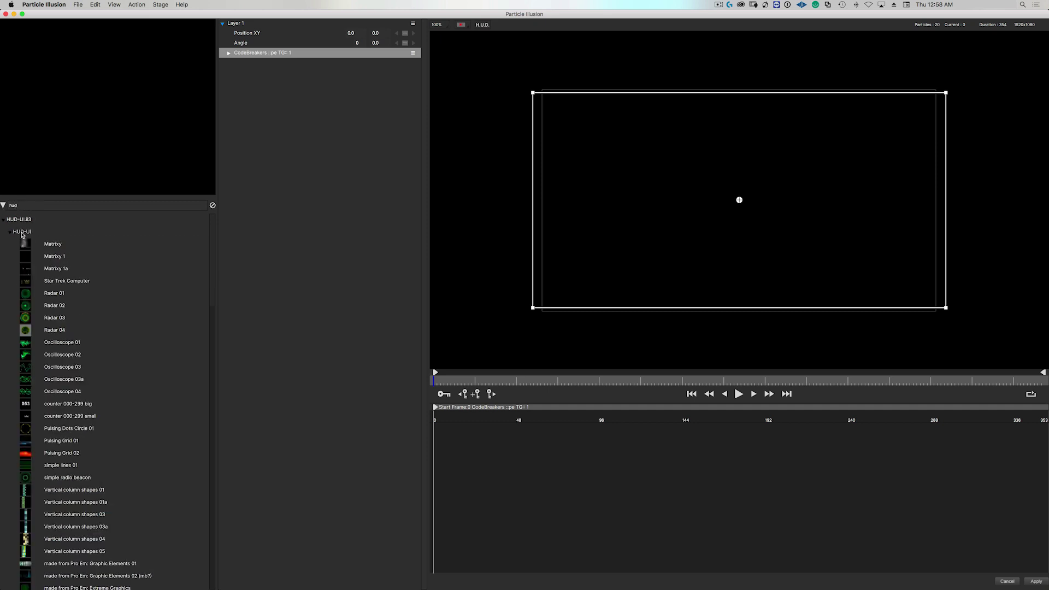
pyautogui.click(23, 232)
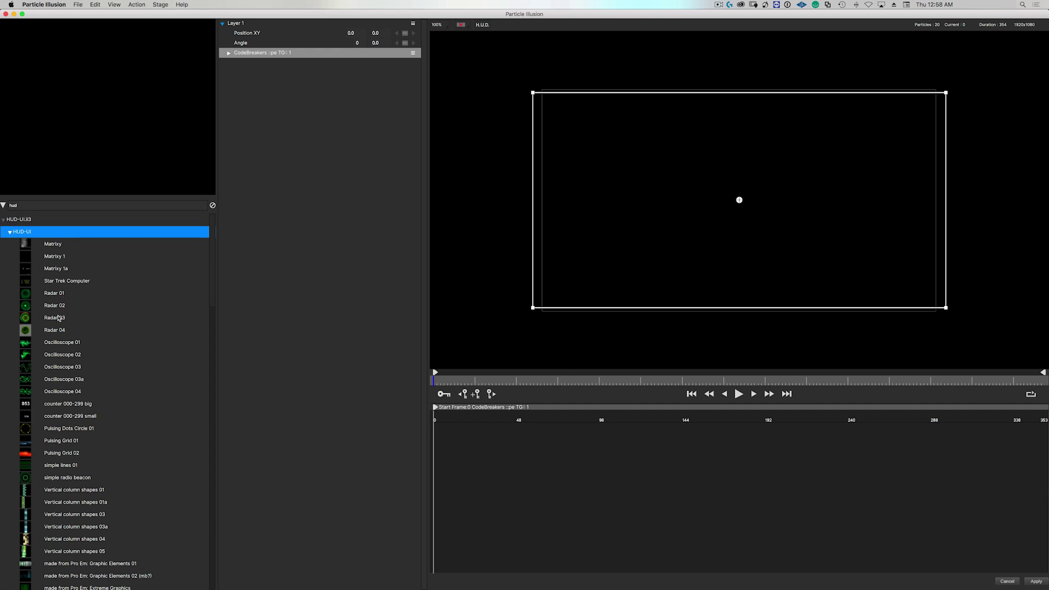
pyautogui.click(9, 232)
pyautogui.click(11, 234)
pyautogui.doubleClick(28, 235)
pyautogui.doubleClick(28, 235)
# - Preview Matrixy 1a, Radar 01 and 03, Oscilloscope 02 and 04, and Pulsing Dots Circle 01
pyautogui.click(53, 271)
pyautogui.click(56, 294)
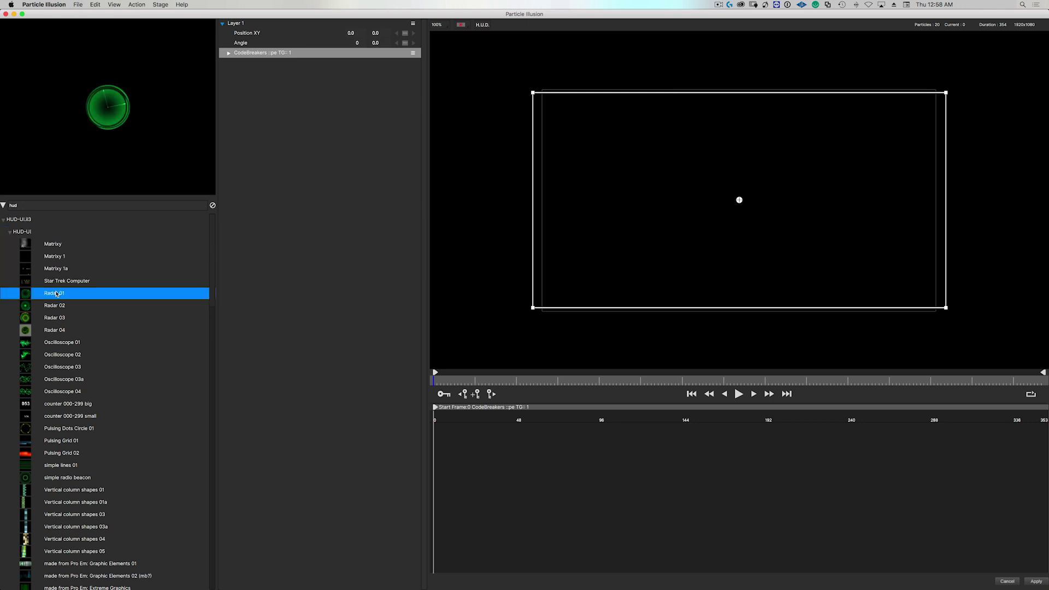
pyautogui.click(59, 320)
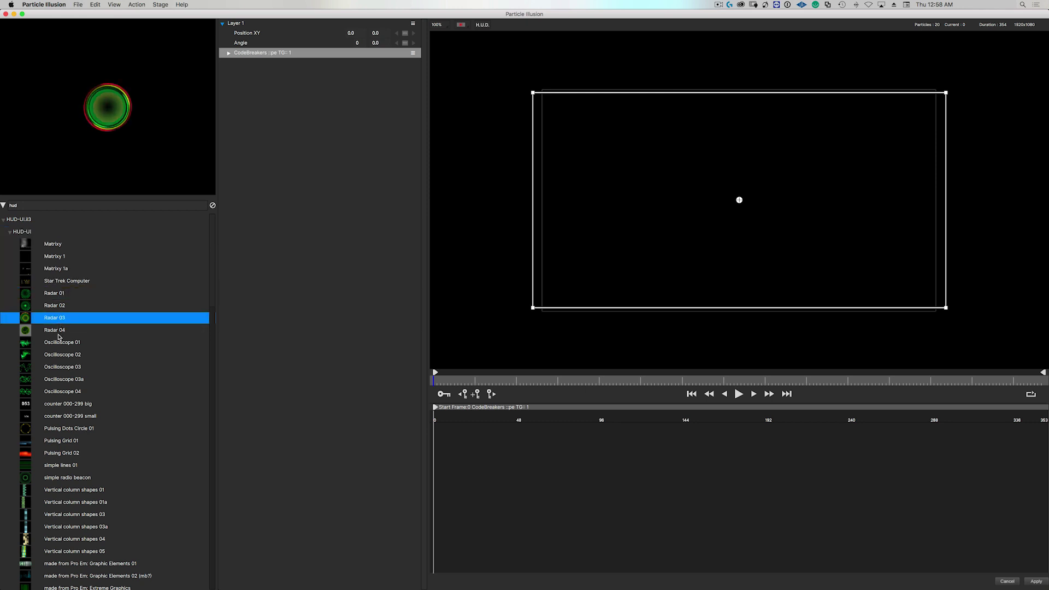
pyautogui.click(60, 355)
pyautogui.click(57, 394)
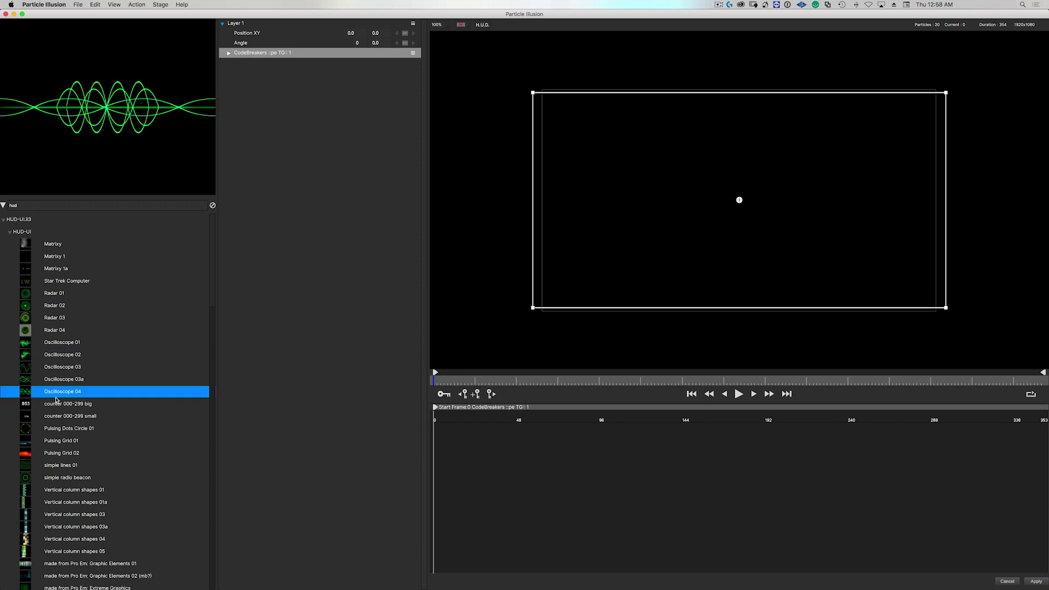
pyautogui.click(59, 428)
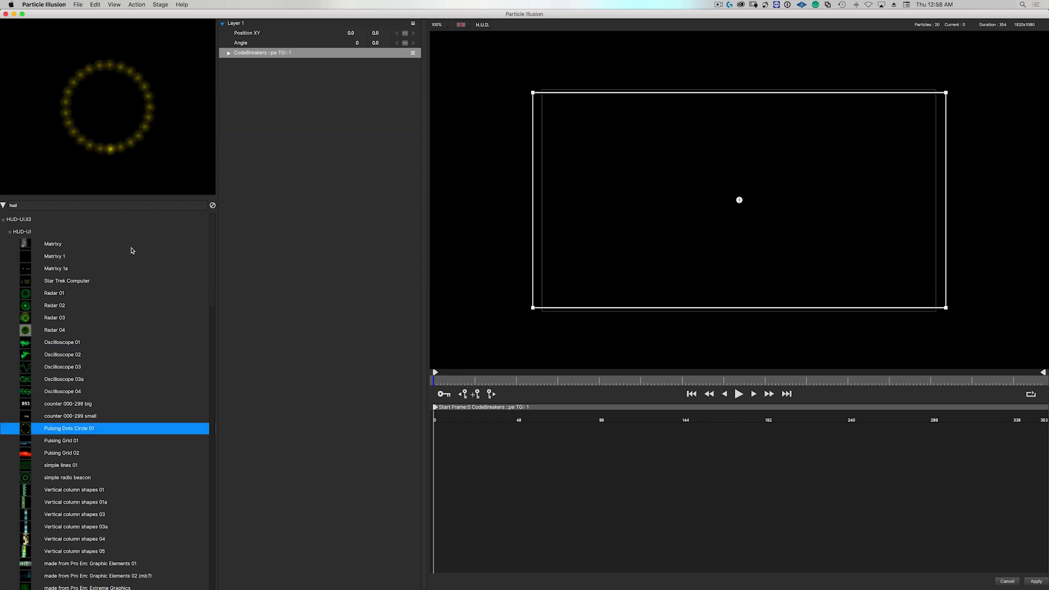
pyautogui.click(9, 231)
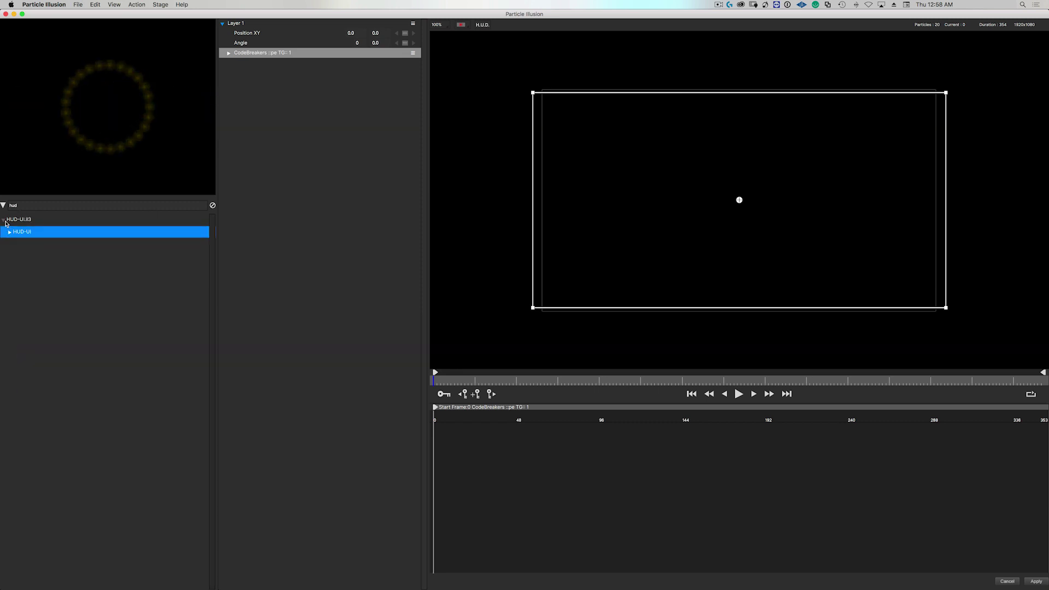
# - Clear the 'hud' search and collapse the Sparkles, Rain and Abstract categories
pyautogui.click(3, 219)
pyautogui.doubleClick(24, 206)
pyautogui.press('BackSpace')
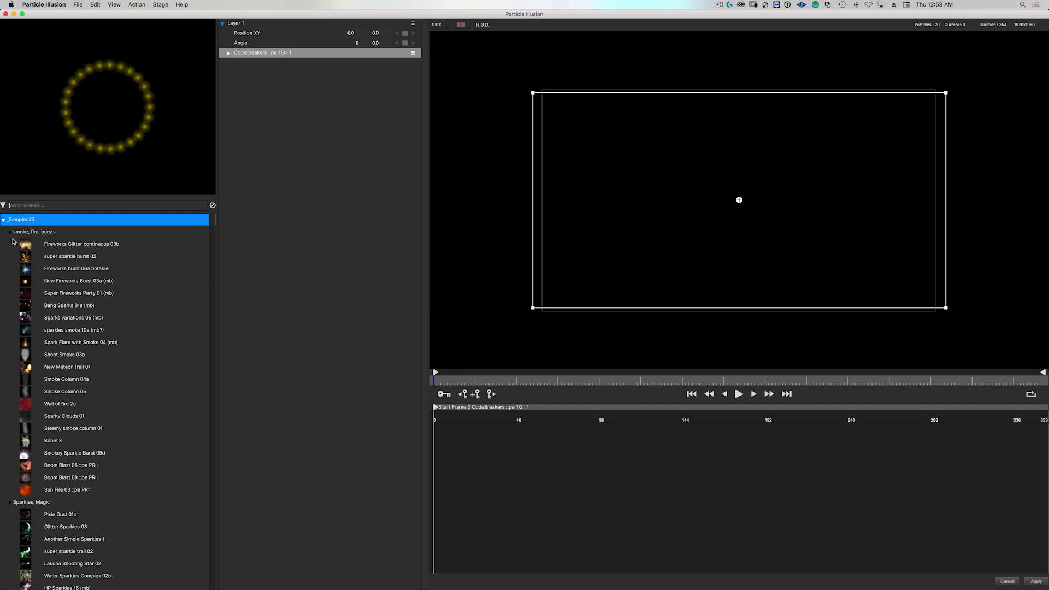
pyautogui.click(9, 244)
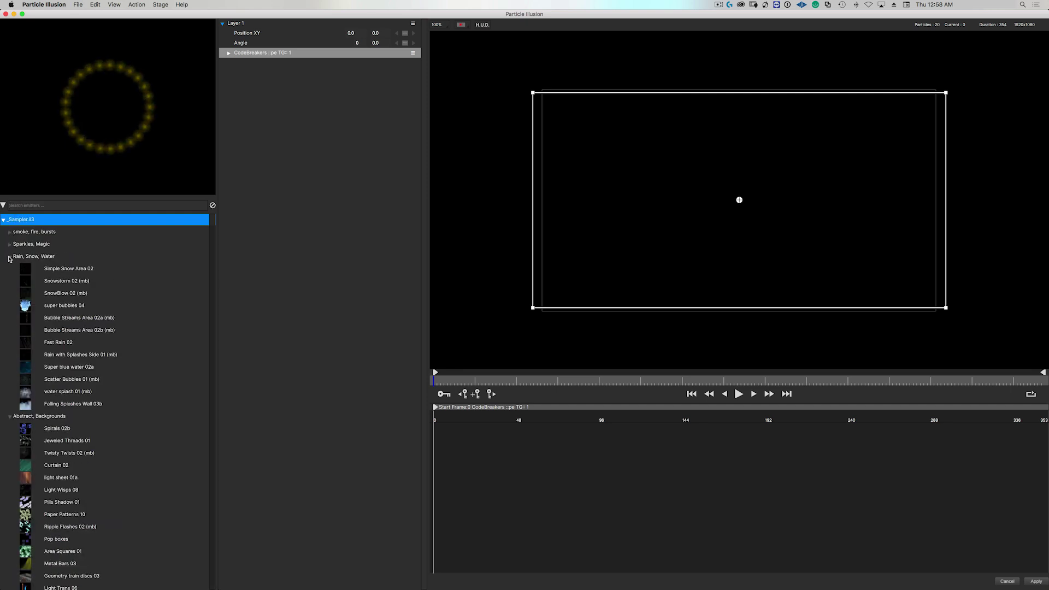
pyautogui.click(9, 256)
pyautogui.click(10, 269)
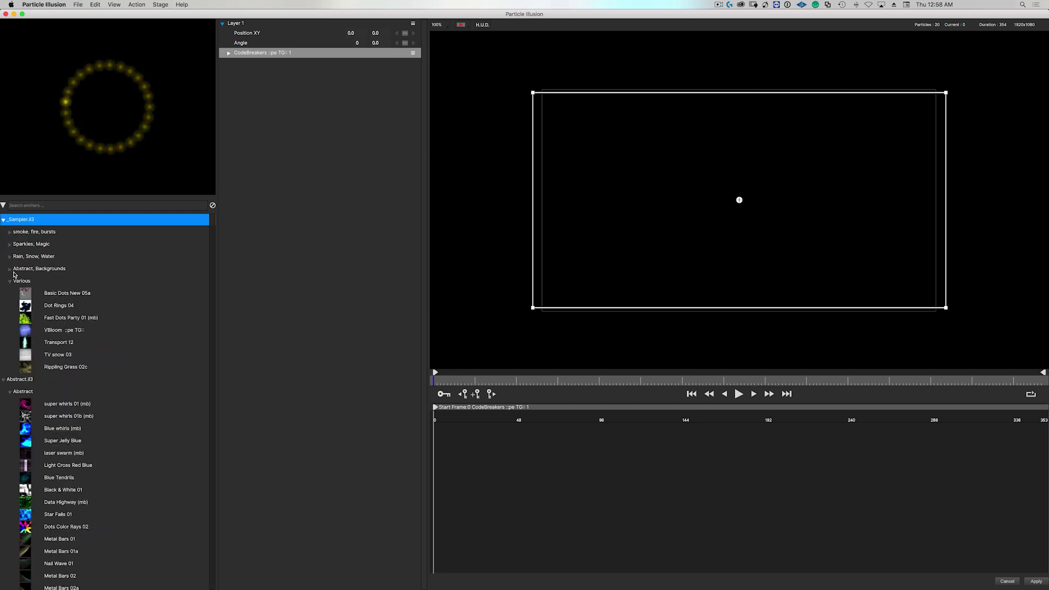
# - Preview Basic Dots New 05a, then add Fast Dots Party 01 (mb) to Layer 1
pyautogui.click(62, 295)
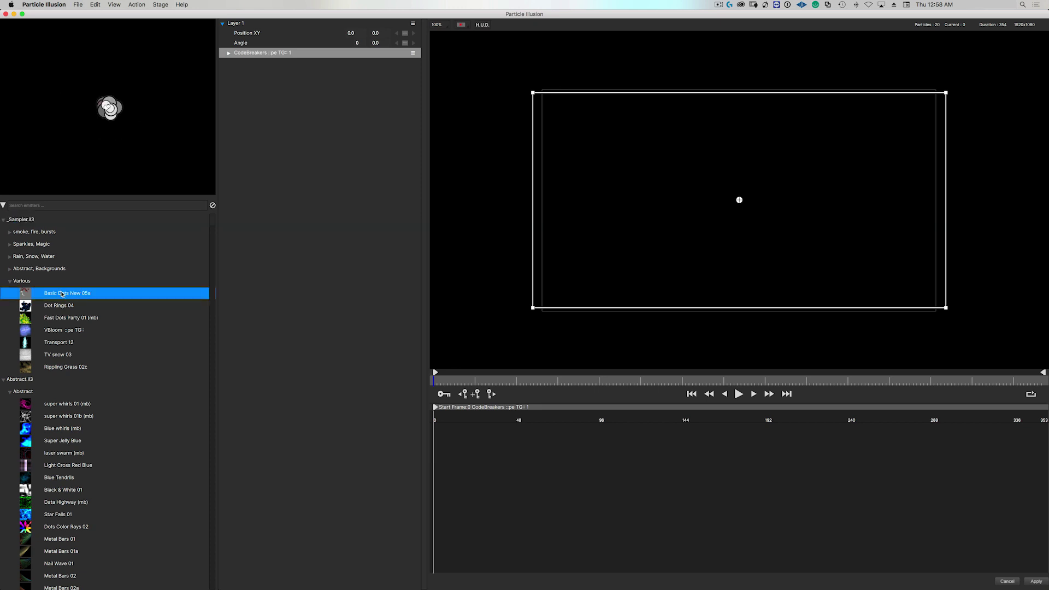
pyautogui.click(66, 319)
pyautogui.doubleClick(68, 318)
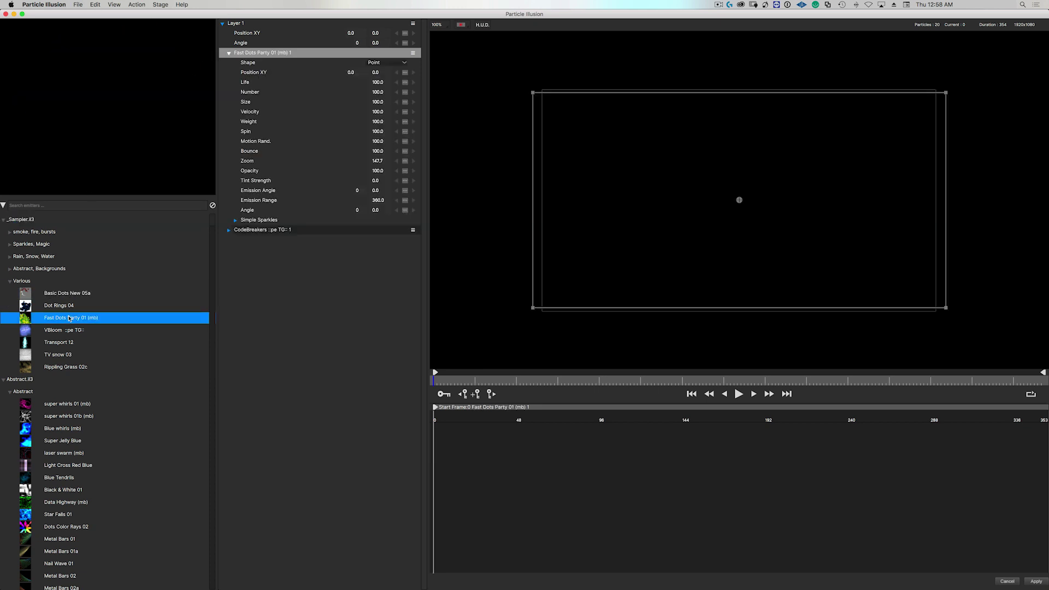
pyautogui.click(229, 53)
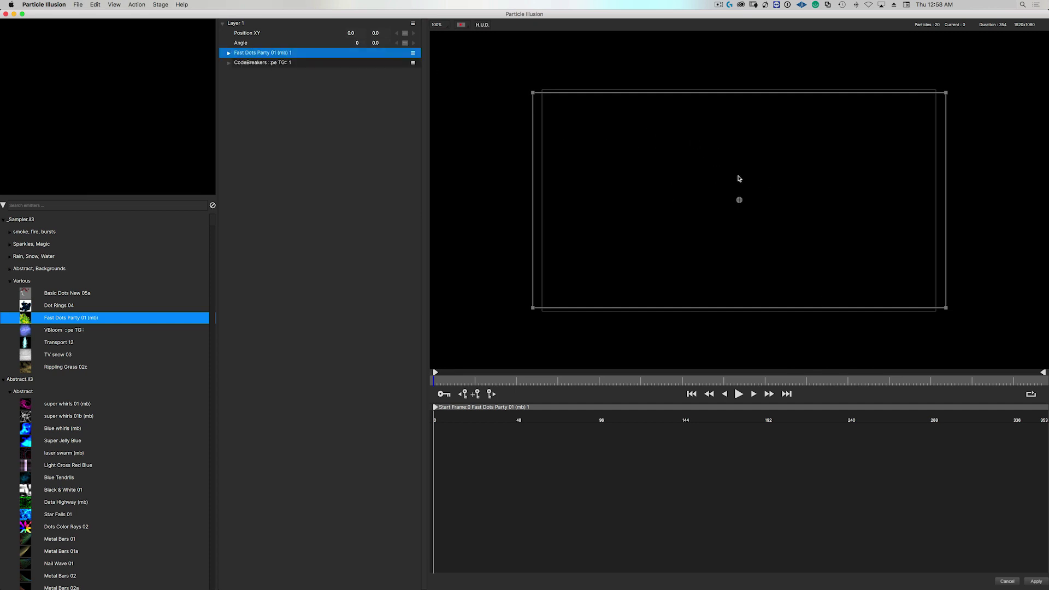
# - Delete the Fast Dots Party emitter and play back the CodeBreakers animation
pyautogui.press('Delete')
pyautogui.click(229, 53)
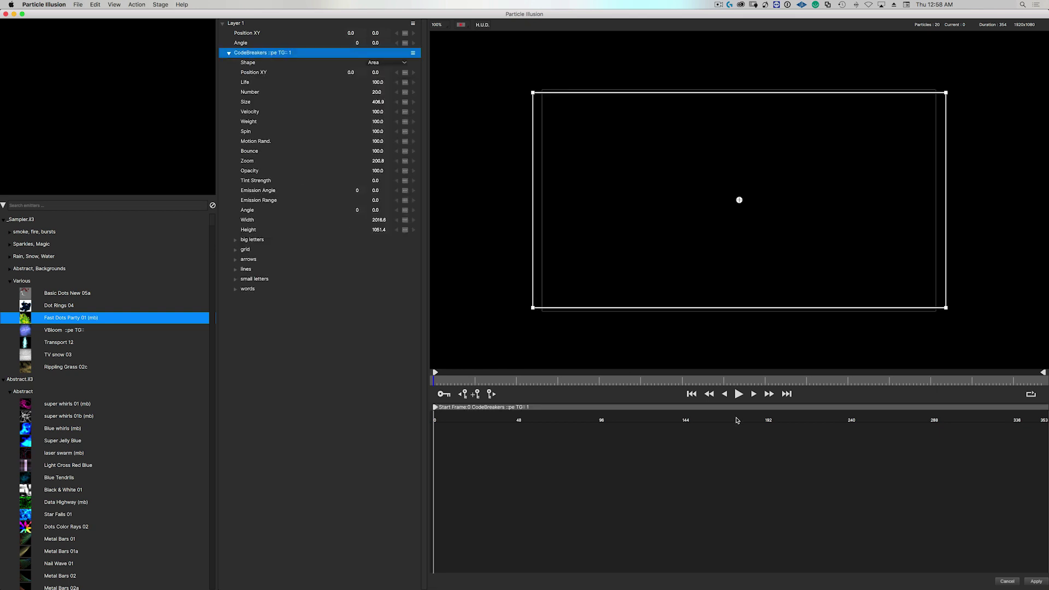
pyautogui.click(738, 394)
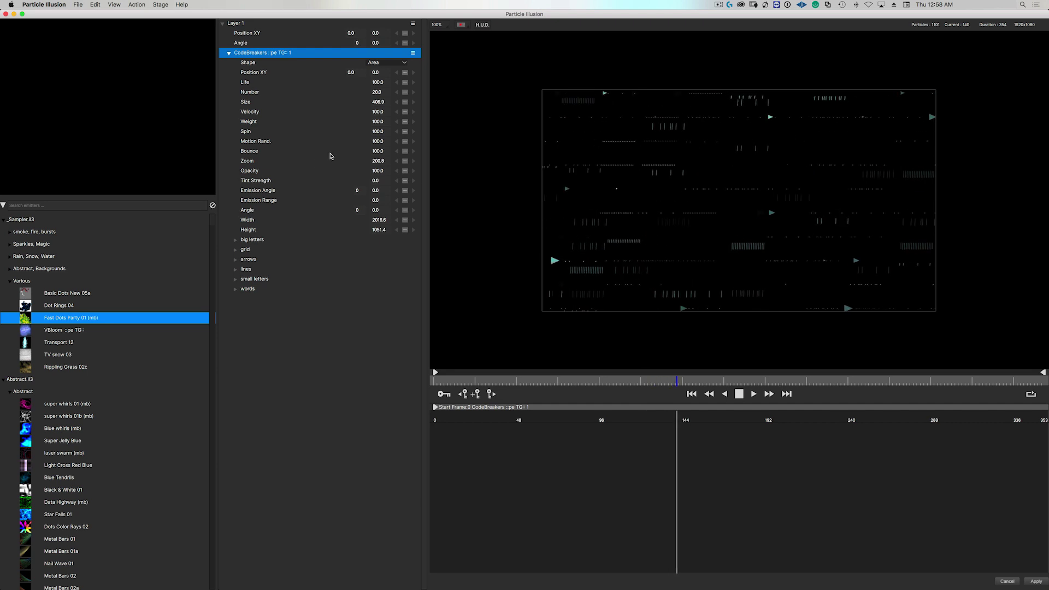
# - Inspect CodeBreakers' Position XY, Spin, big letters, grid and lines groups, then delete it
pyautogui.click(253, 71)
pyautogui.click(249, 131)
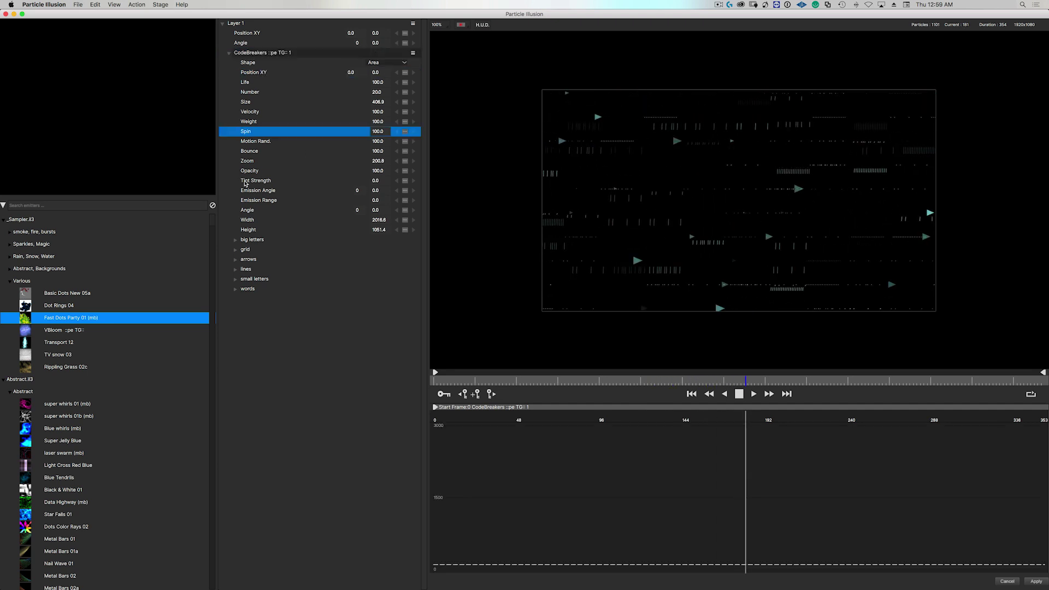
pyautogui.click(250, 240)
pyautogui.click(235, 241)
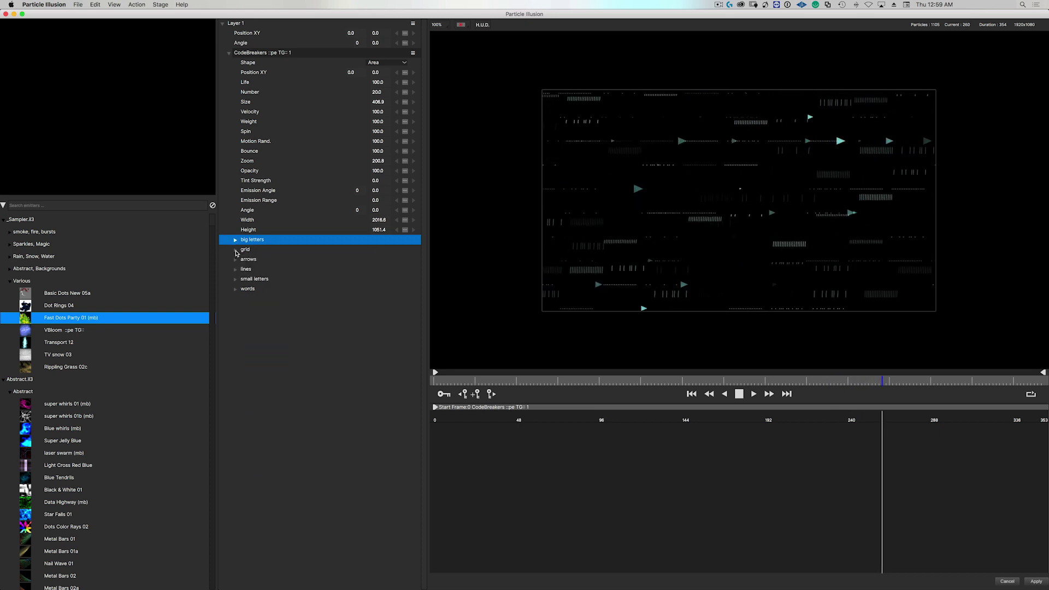
pyautogui.click(235, 240)
pyautogui.click(235, 249)
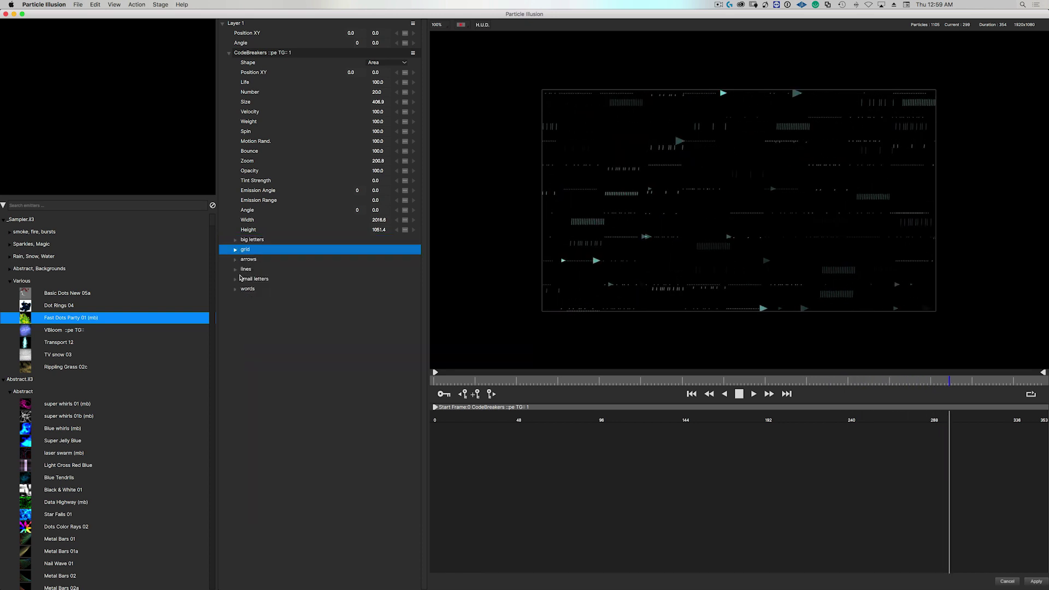
pyautogui.click(235, 249)
pyautogui.click(235, 269)
pyautogui.click(236, 269)
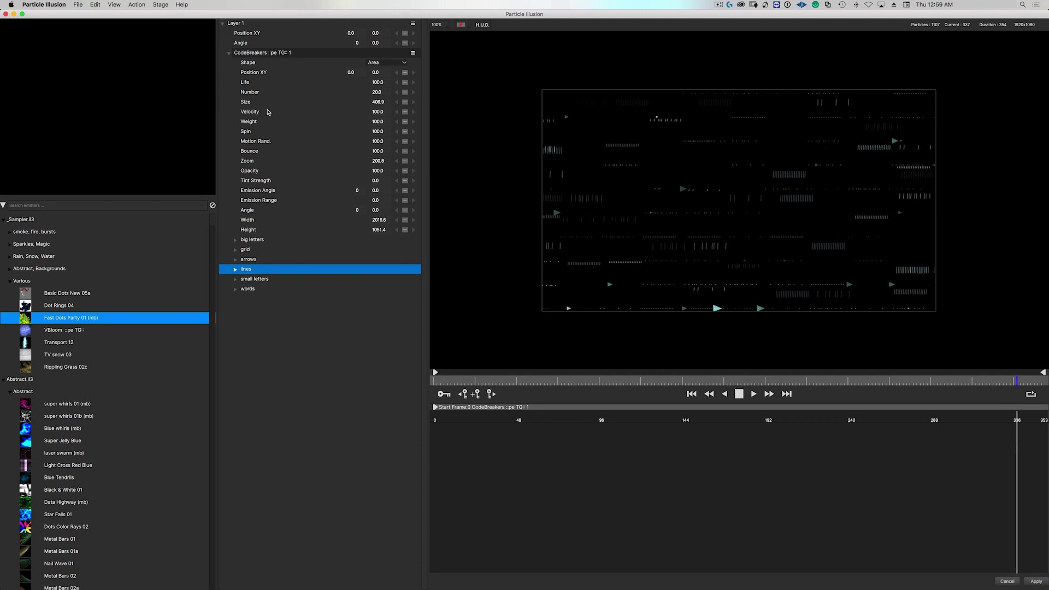
pyautogui.click(270, 54)
pyautogui.press('Delete')
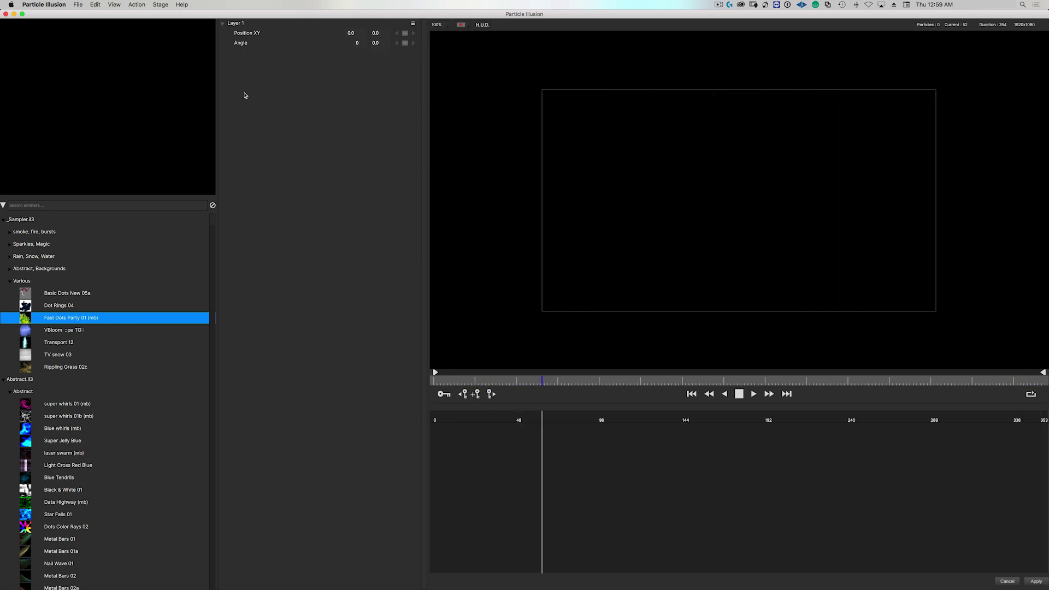
# - Search 'code', preview the Barcode Reader presets, add CodeBreakers to Layer 1, and scrub frames
pyautogui.click(60, 206)
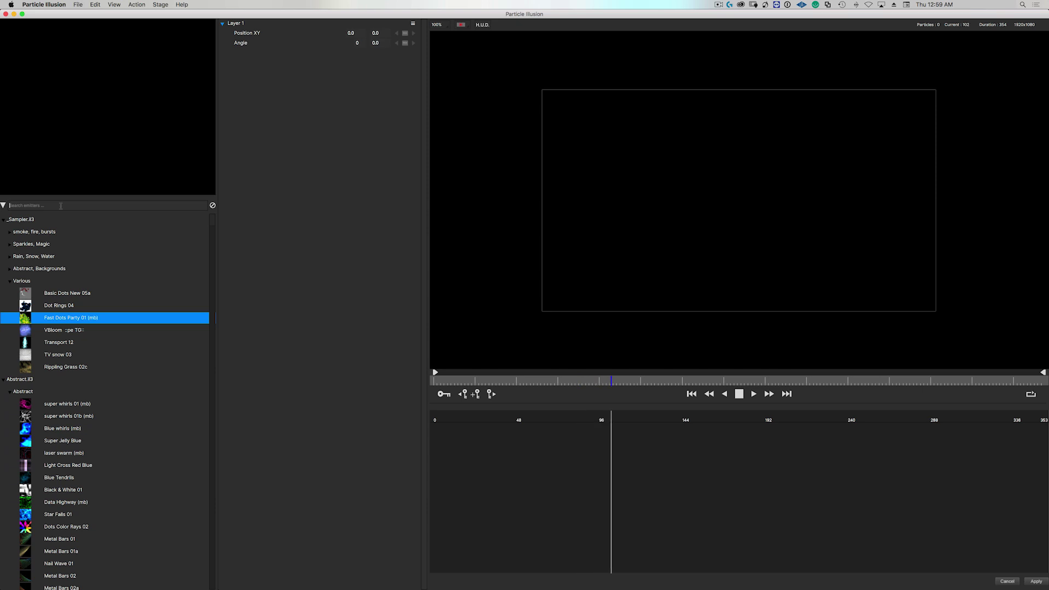
pyautogui.write('code')
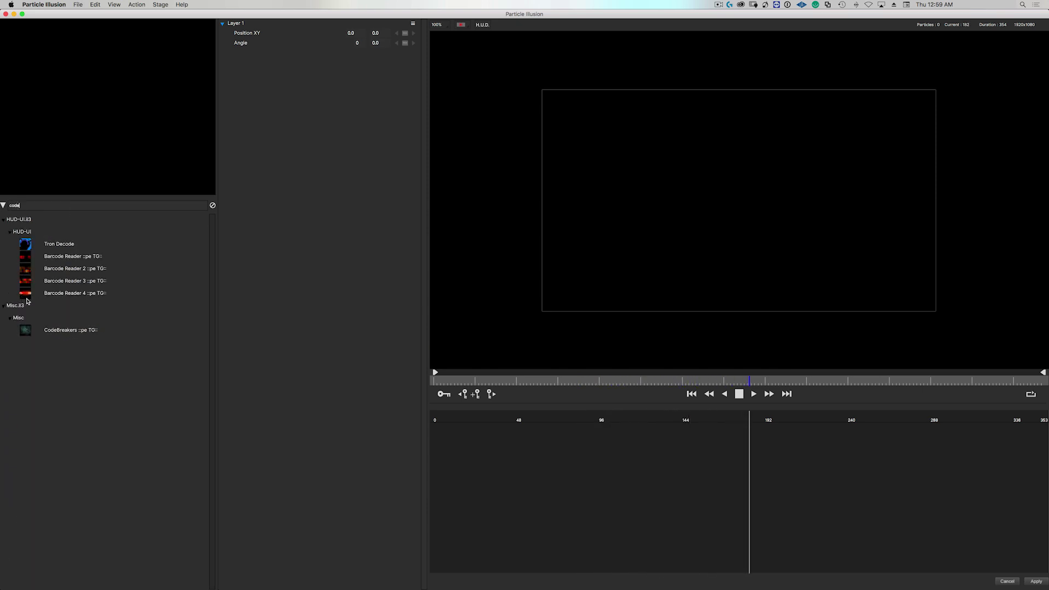
pyautogui.click(66, 256)
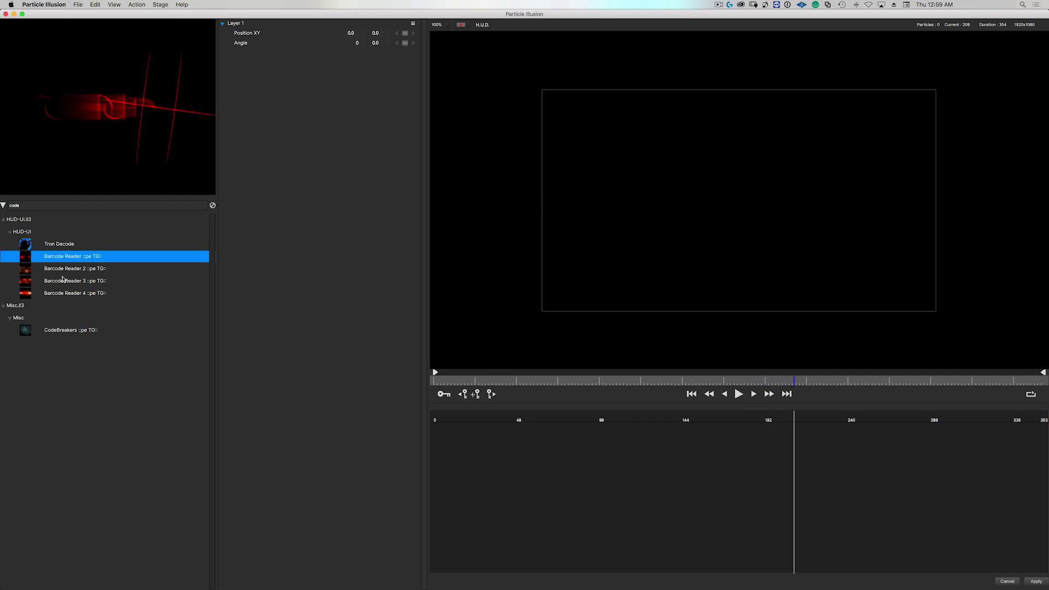
pyautogui.click(64, 281)
pyautogui.click(62, 294)
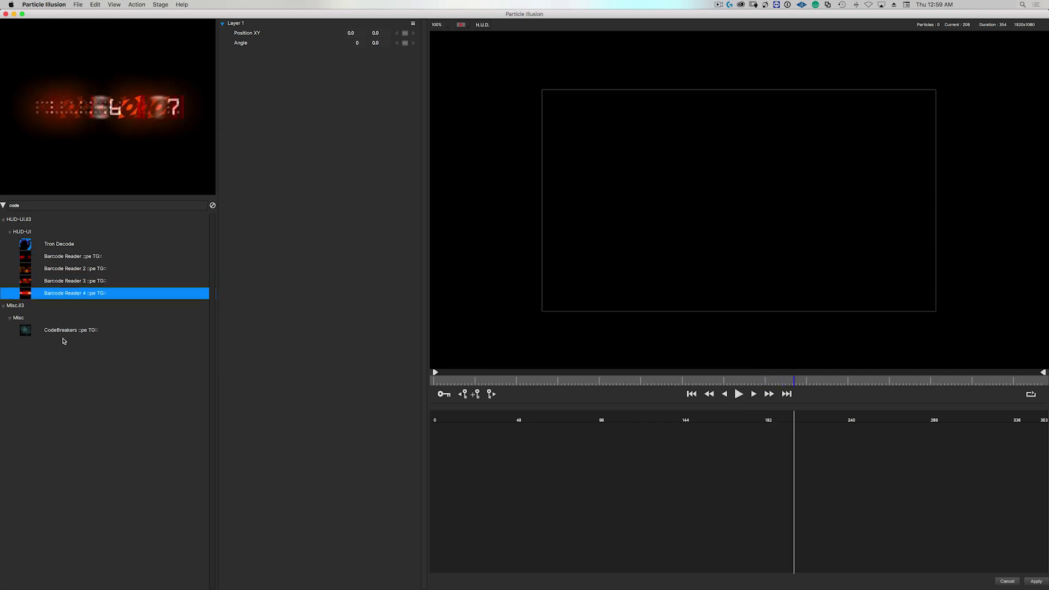
pyautogui.click(64, 331)
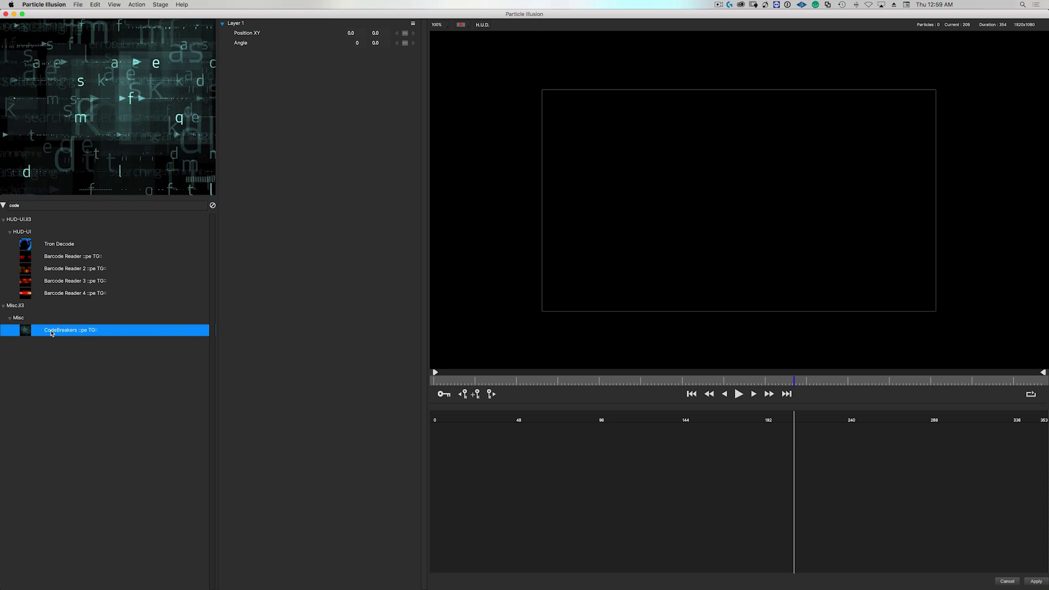
pyautogui.doubleClick(64, 332)
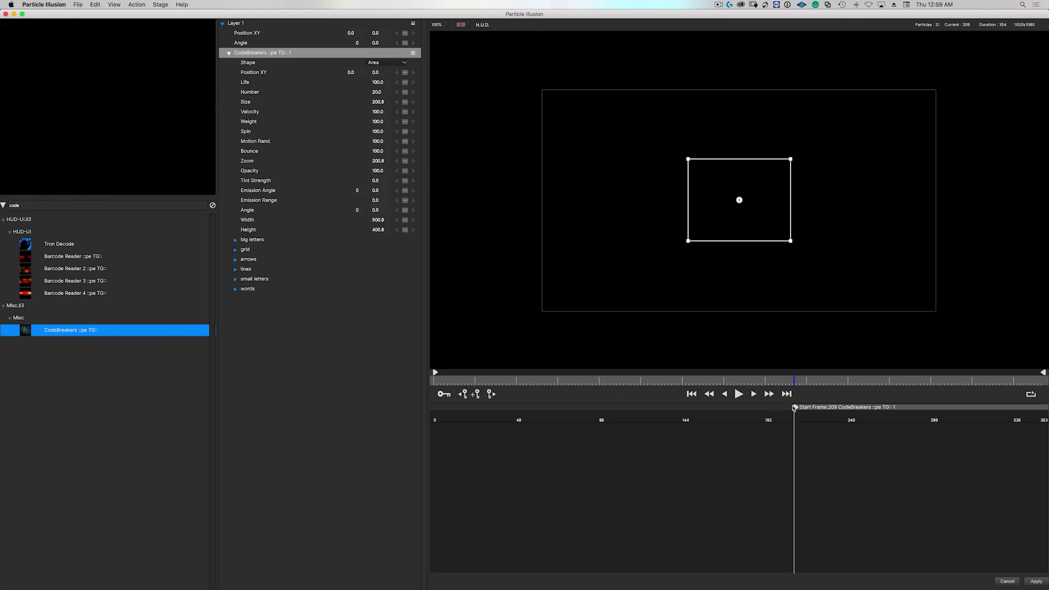
pyautogui.moveTo(802, 381)
pyautogui.mouseDown()
pyautogui.moveTo(778, 381)
pyautogui.moveTo(814, 384)
pyautogui.mouseUp()
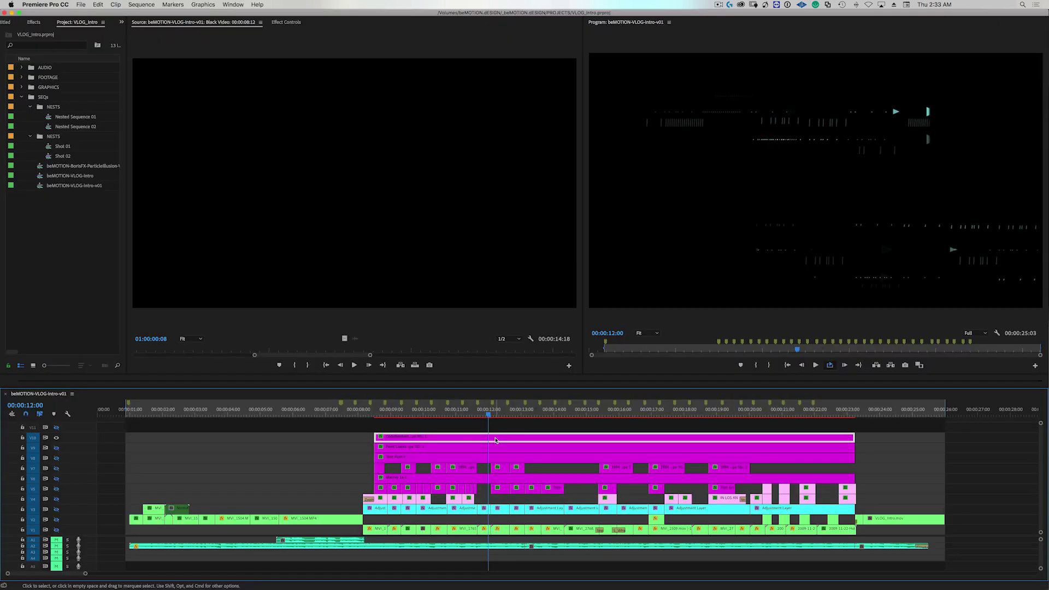
# - Load the Black Video clip, show its duration in frames, and return to Effect Controls
pyautogui.doubleClick(496, 440)
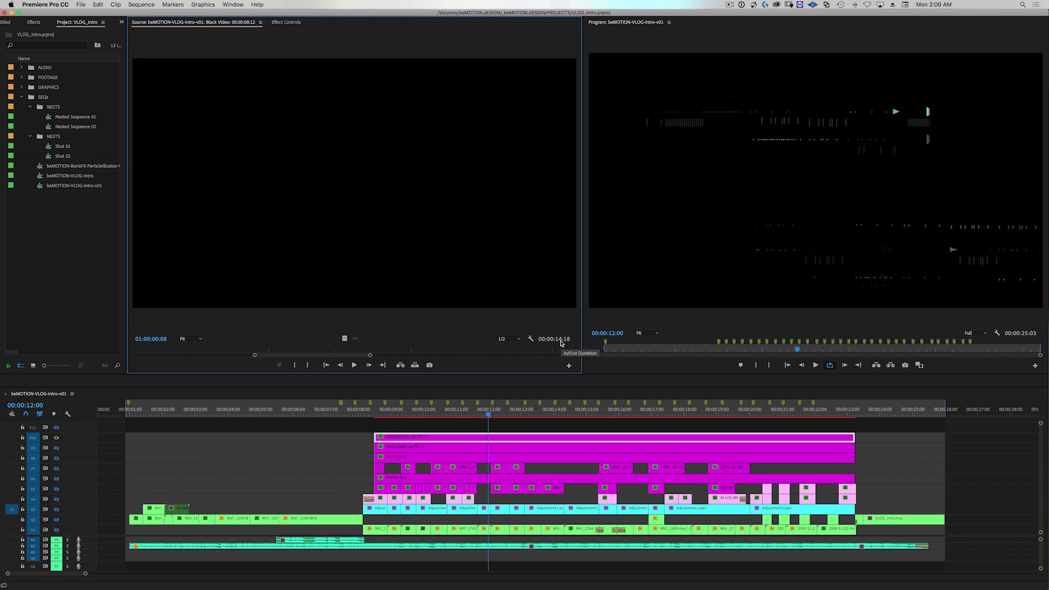
pyautogui.rightClick(562, 342)
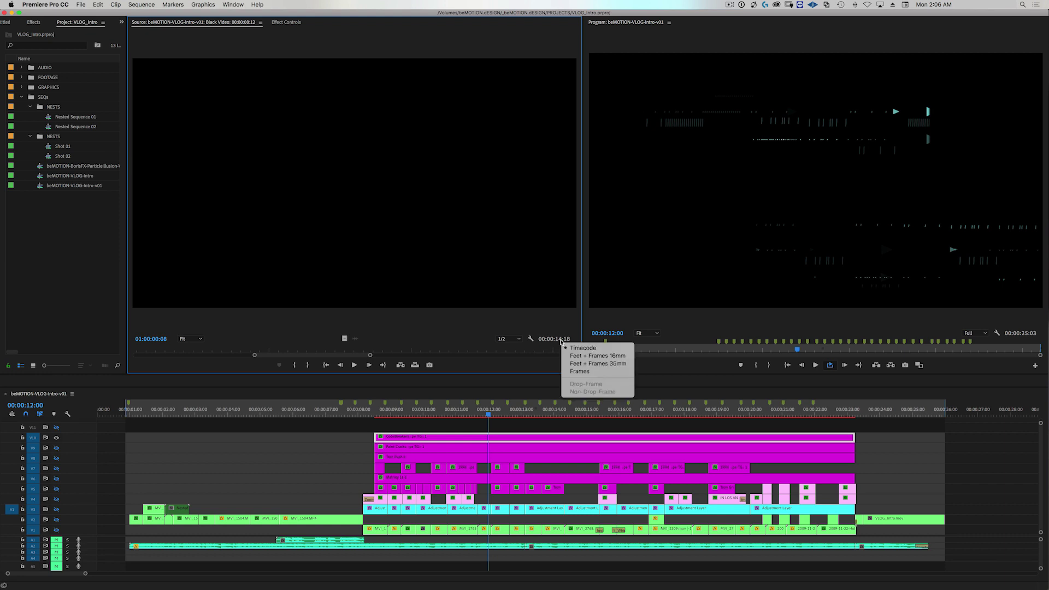
pyautogui.click(599, 371)
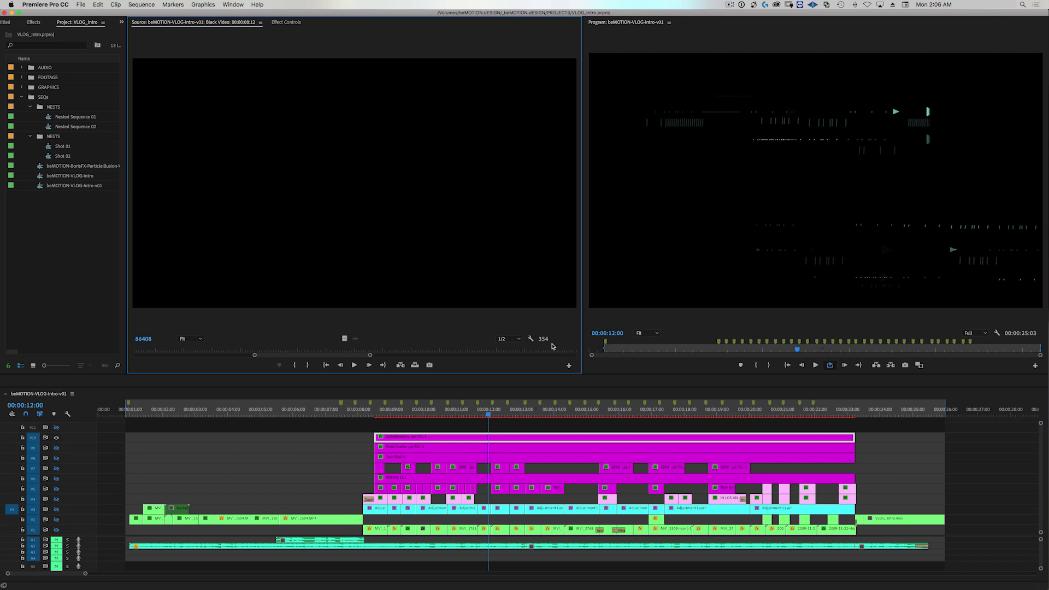
pyautogui.click(286, 22)
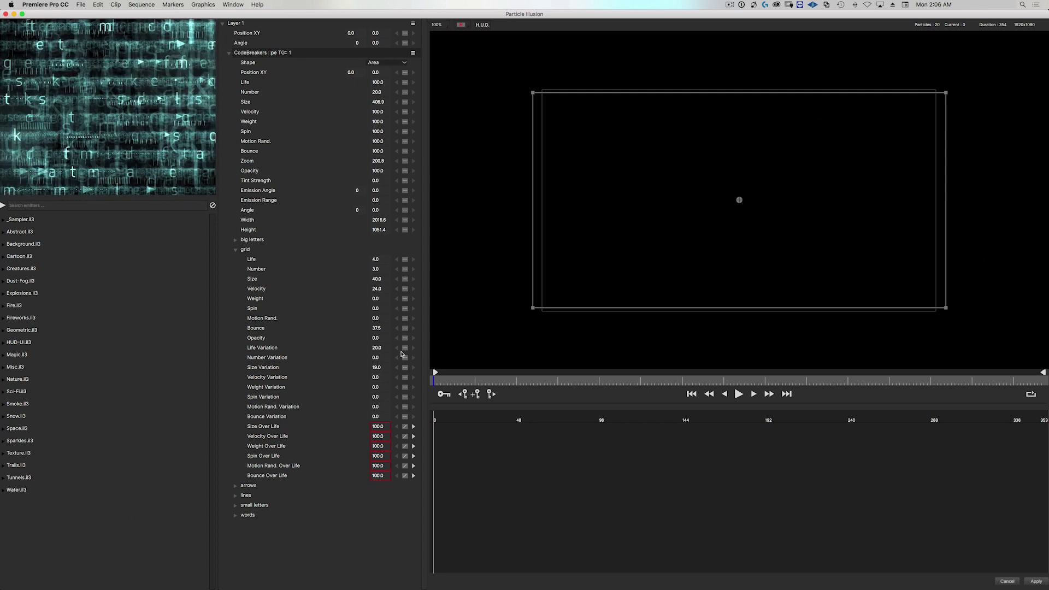
# - Audition the super whirls 01 (mb) emitter from the Abstract library, starting it at frame 37
pyautogui.click(234, 55)
pyautogui.click(229, 54)
pyautogui.click(7, 233)
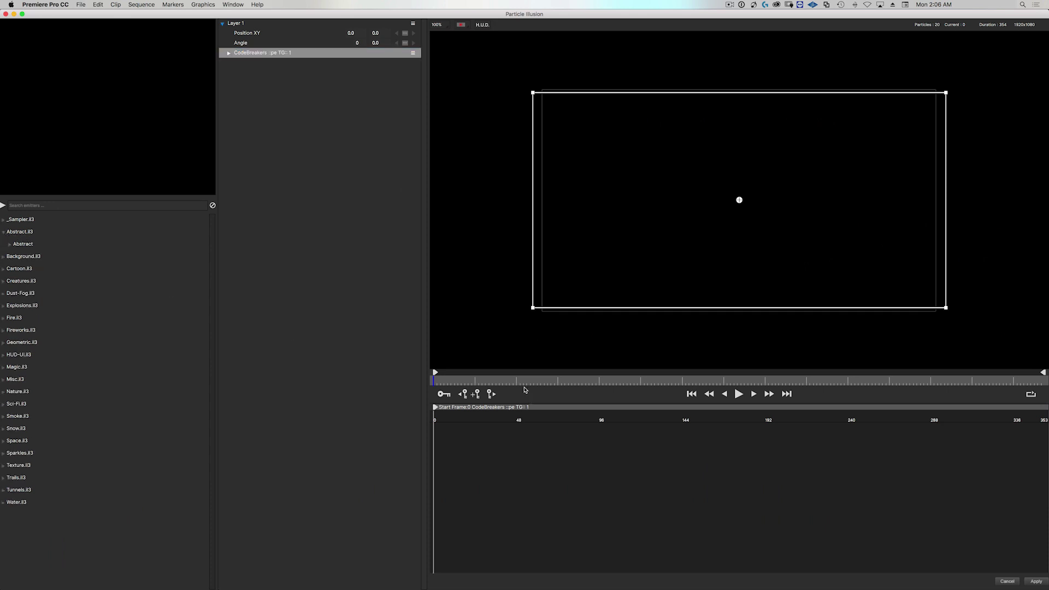
pyautogui.click(739, 394)
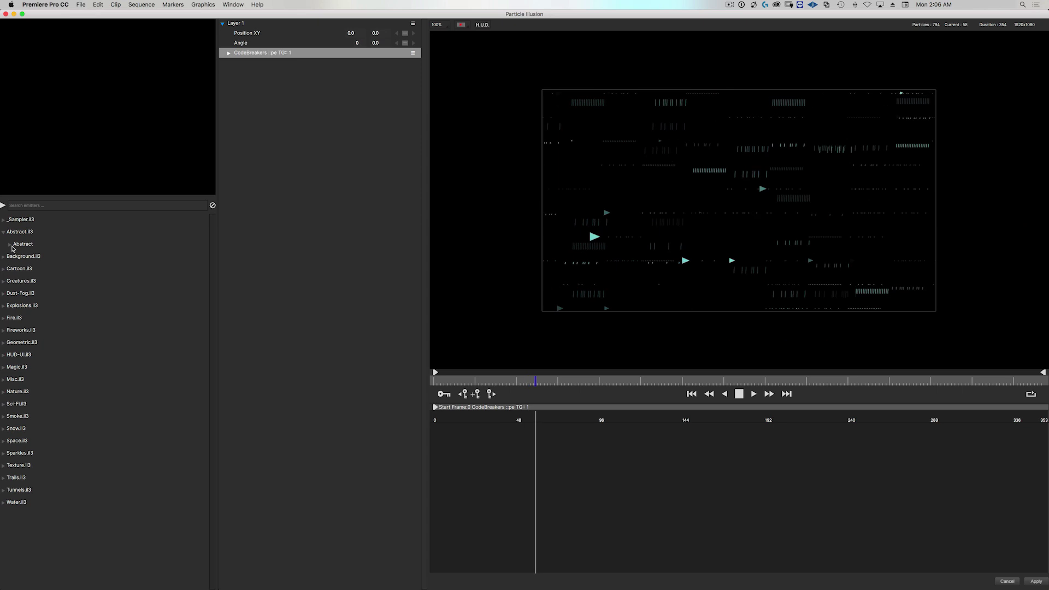
pyautogui.click(23, 244)
pyautogui.doubleClick(23, 256)
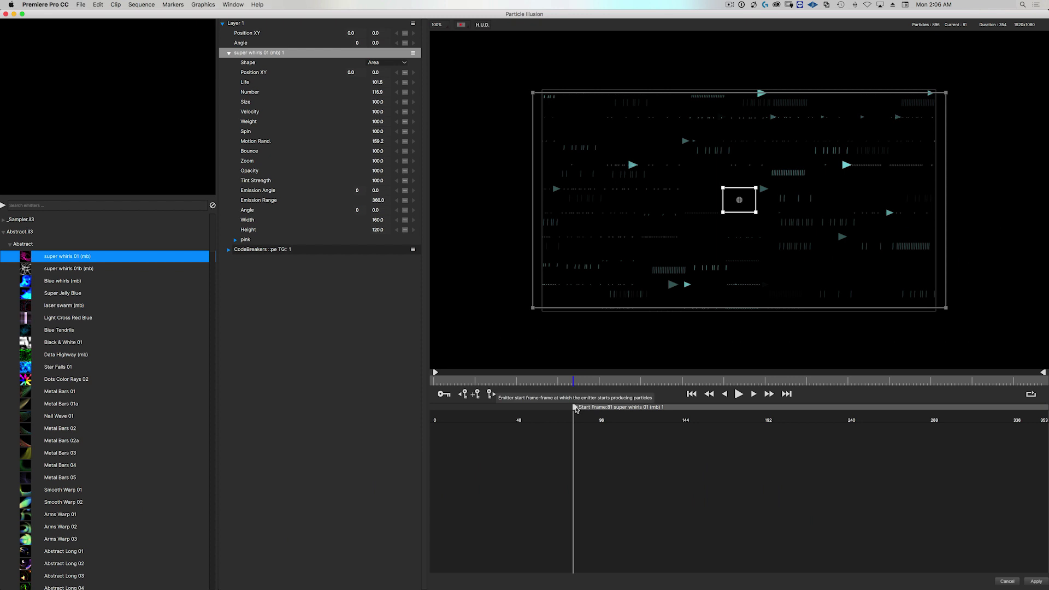
pyautogui.moveTo(576, 409); pyautogui.dragTo(425, 415)
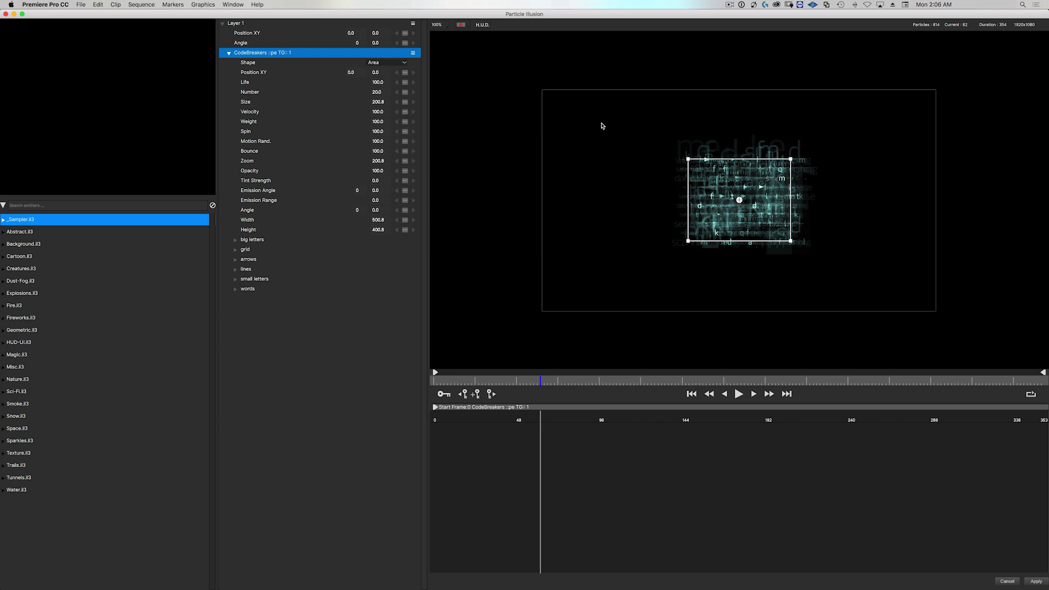
# - Size the CodeBreakers emitter to Width 1920 and Height 1080
pyautogui.moveTo(688, 159); pyautogui.dragTo(575, 108)
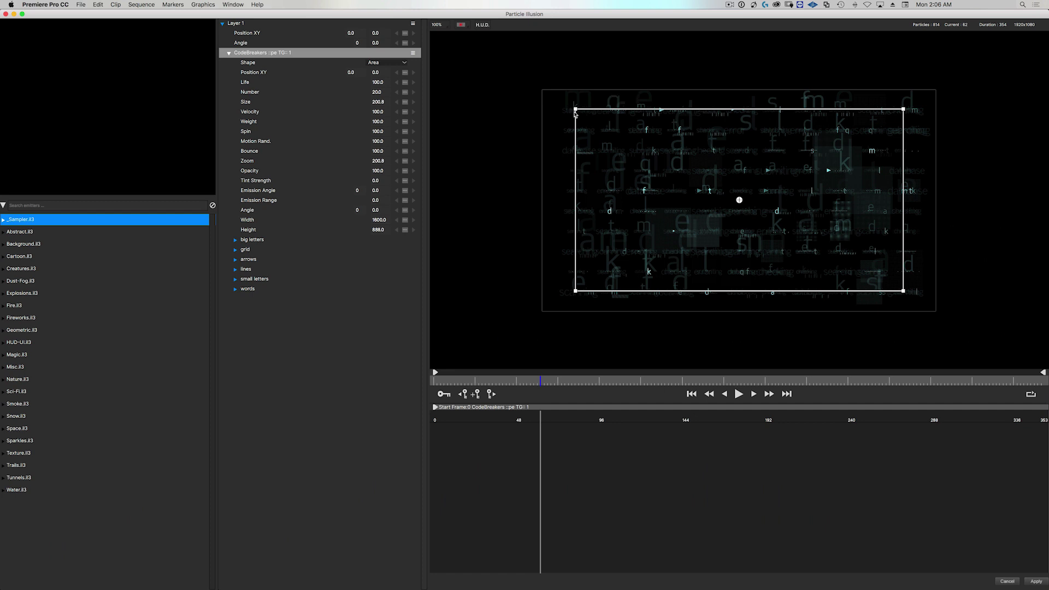
pyautogui.doubleClick(395, 221)
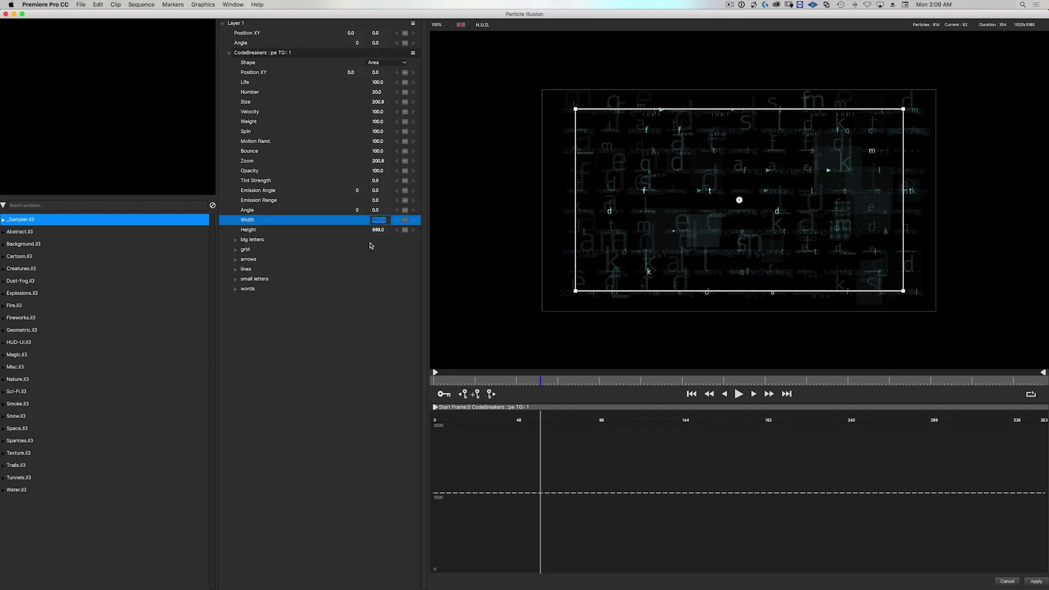
pyautogui.write('1920')
pyautogui.press('Tab')
pyautogui.write('10')
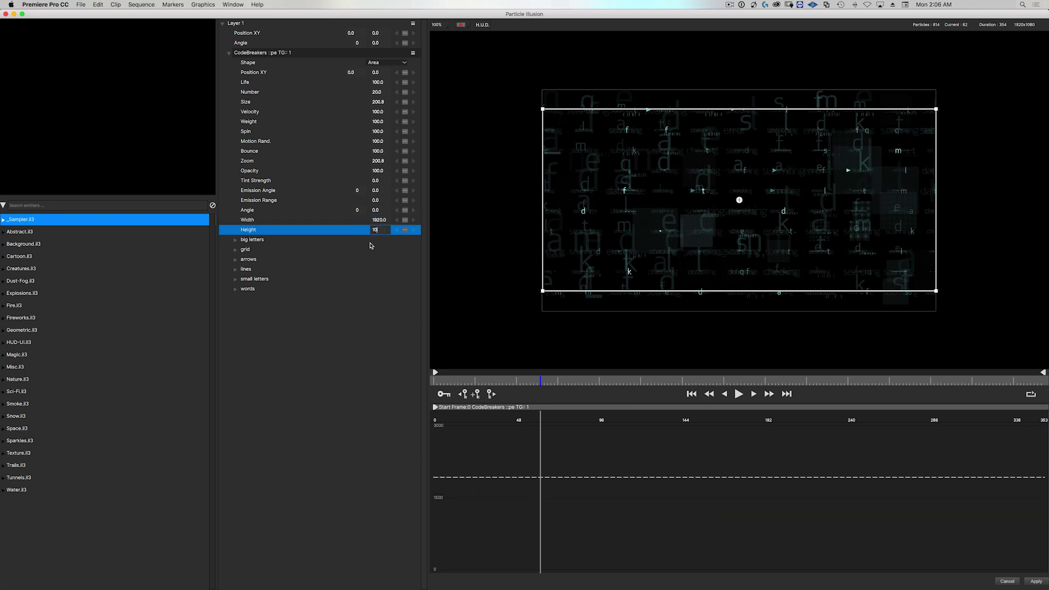
pyautogui.write('80')
pyautogui.press('Return')
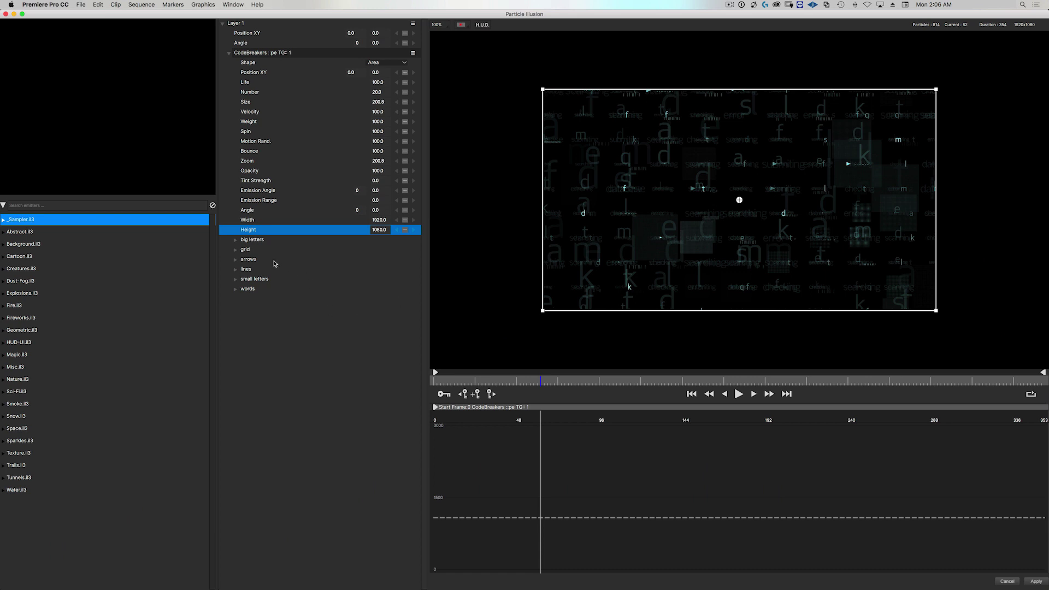
# - Set the big letters and grid particle groups to 0 opacity
pyautogui.click(263, 241)
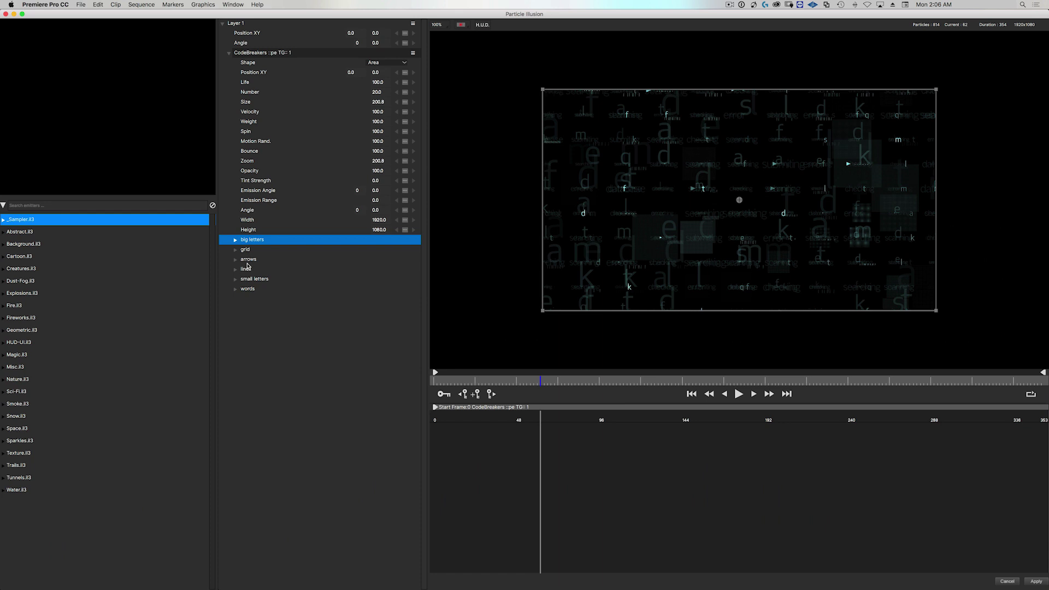
pyautogui.click(235, 241)
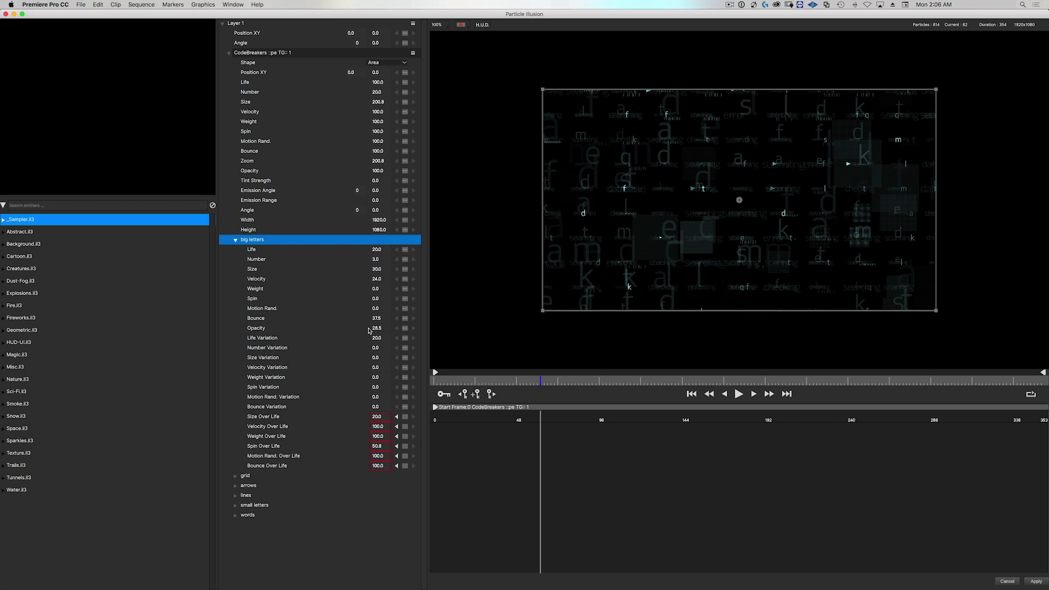
pyautogui.moveTo(372, 329); pyautogui.dragTo(355, 329)
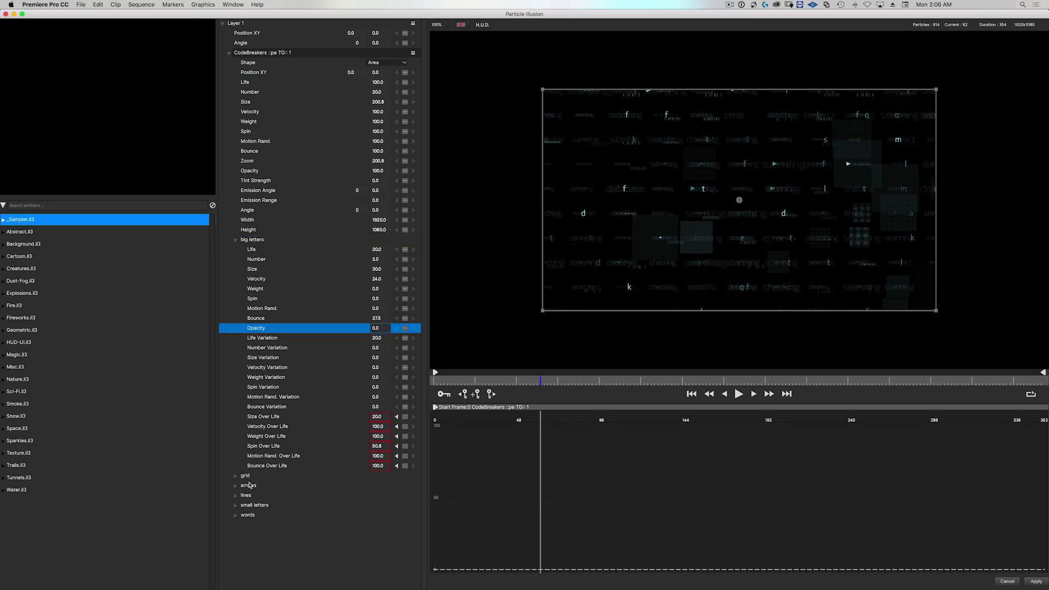
pyautogui.click(235, 477)
pyautogui.click(234, 477)
pyautogui.click(235, 240)
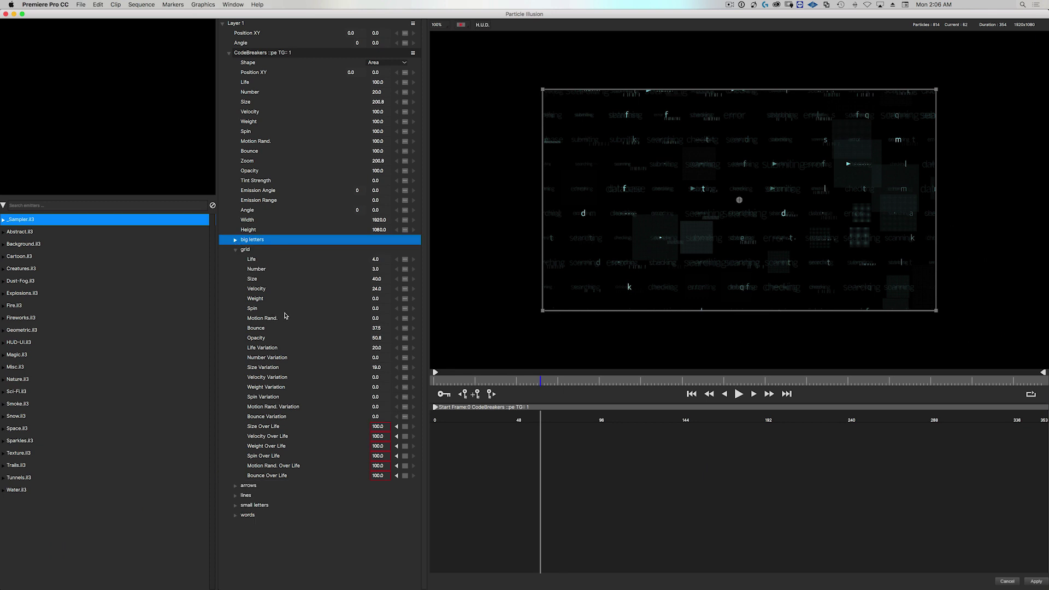
pyautogui.moveTo(380, 338); pyautogui.dragTo(360, 338)
# - Turn down the small letters and words groups' opacity, then apply the emitter to Premiere
pyautogui.click(236, 249)
pyautogui.click(235, 279)
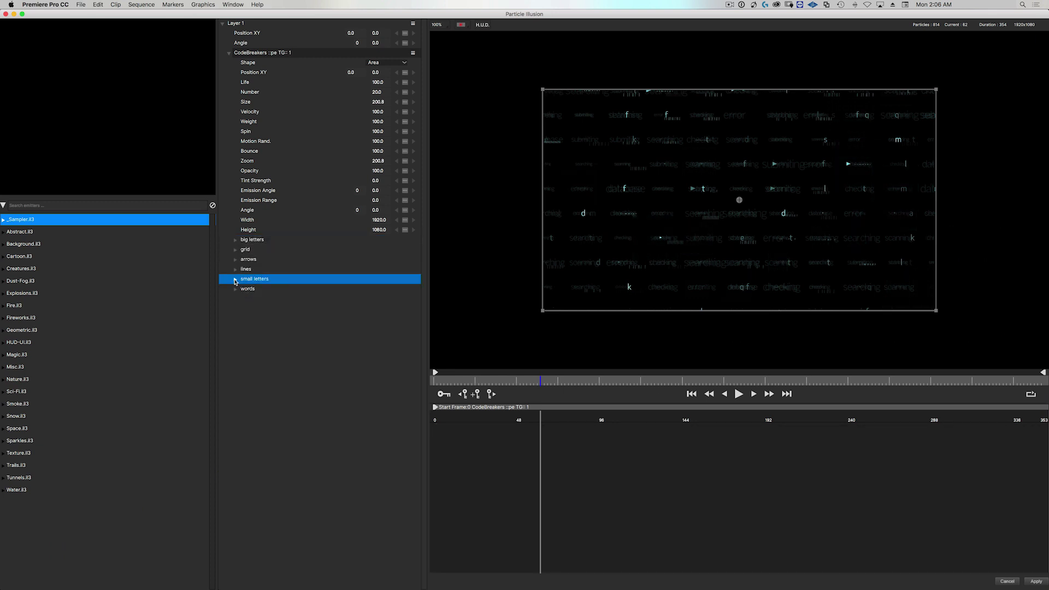
pyautogui.moveTo(370, 367); pyautogui.dragTo(321, 381)
pyautogui.click(235, 278)
pyautogui.click(236, 288)
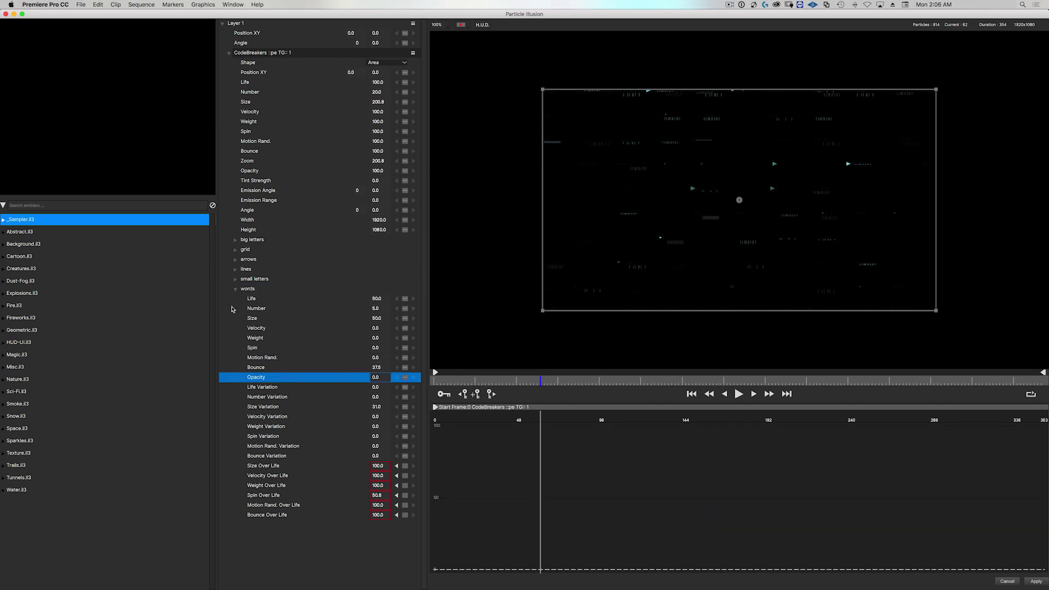
pyautogui.click(236, 289)
pyautogui.click(1035, 580)
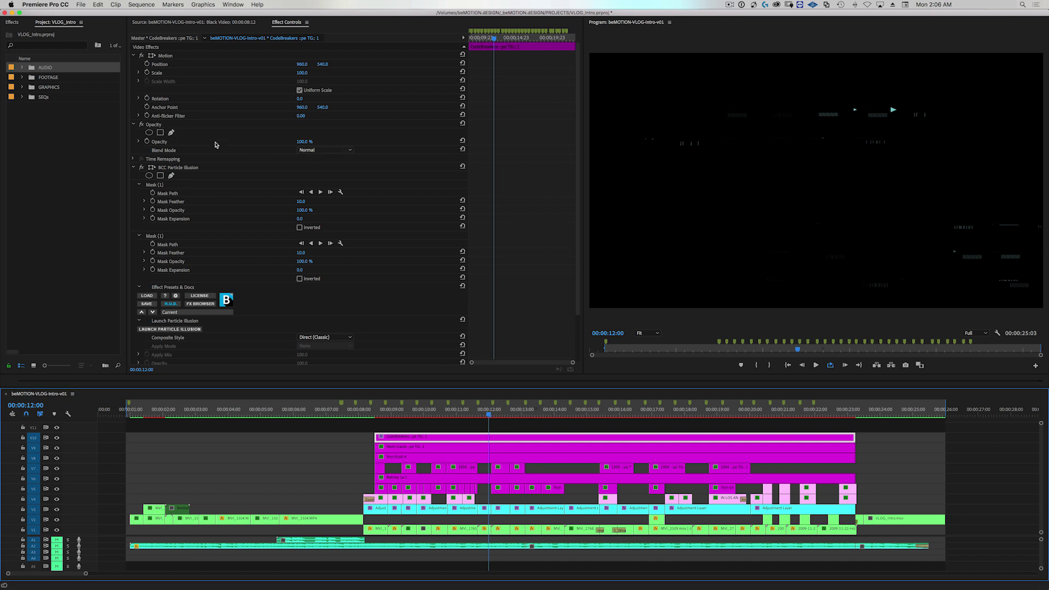
# - Change the CodeBreakers clip's Opacity blend mode from Normal to Screen
pyautogui.click(339, 150)
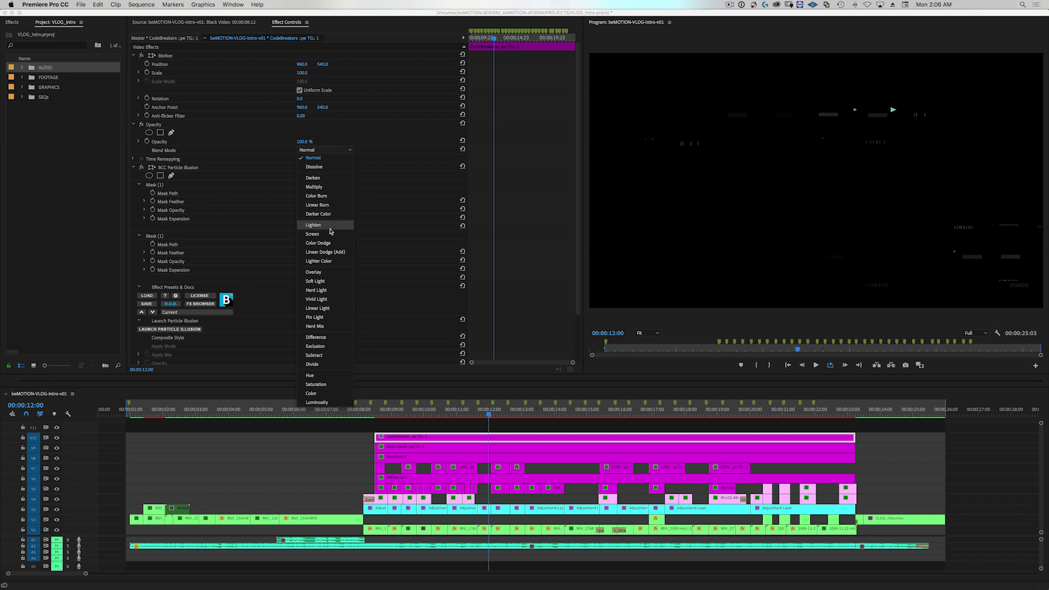
pyautogui.click(334, 234)
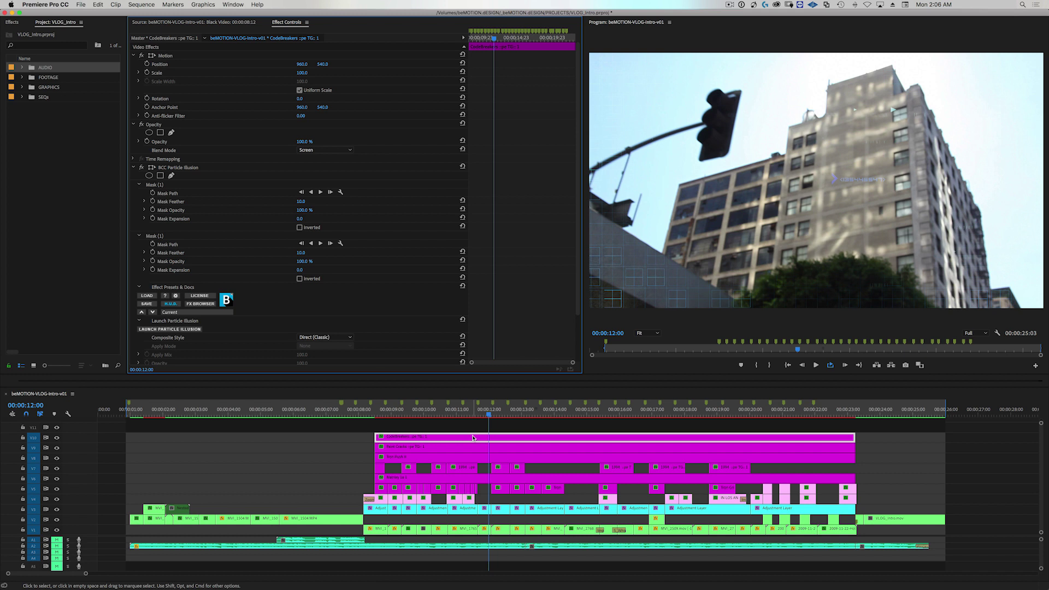
# - Create a new Black Video item and place it on track V7
pyautogui.rightClick(69, 236)
pyautogui.moveTo(82, 268)
pyautogui.click(200, 320)
pyautogui.click(574, 334)
pyautogui.moveTo(621, 411); pyautogui.dragTo(773, 468)
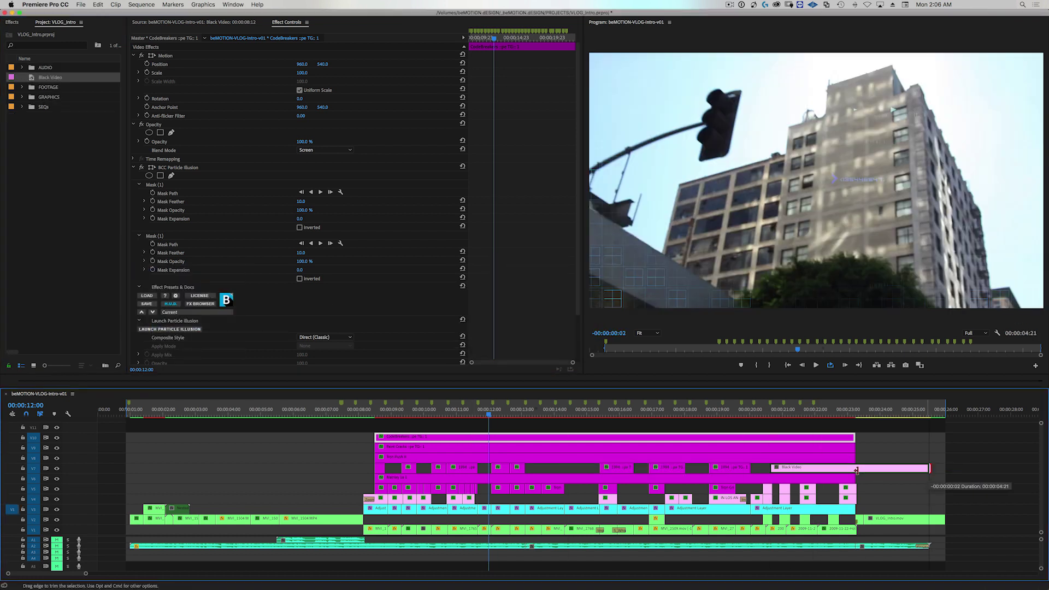
# - Apply BCC Particle Illusion to the Black Video clip and launch its editor
pyautogui.click(11, 22)
pyautogui.click(49, 33)
pyautogui.write('par')
pyautogui.moveTo(48, 149); pyautogui.dragTo(809, 468)
pyautogui.click(169, 226)
# - Add the Graphic Elements 02 HUD emitter, widened across the frame and moved to the bottom
pyautogui.click(110, 206)
pyautogui.write('hud')
pyautogui.doubleClick(98, 575)
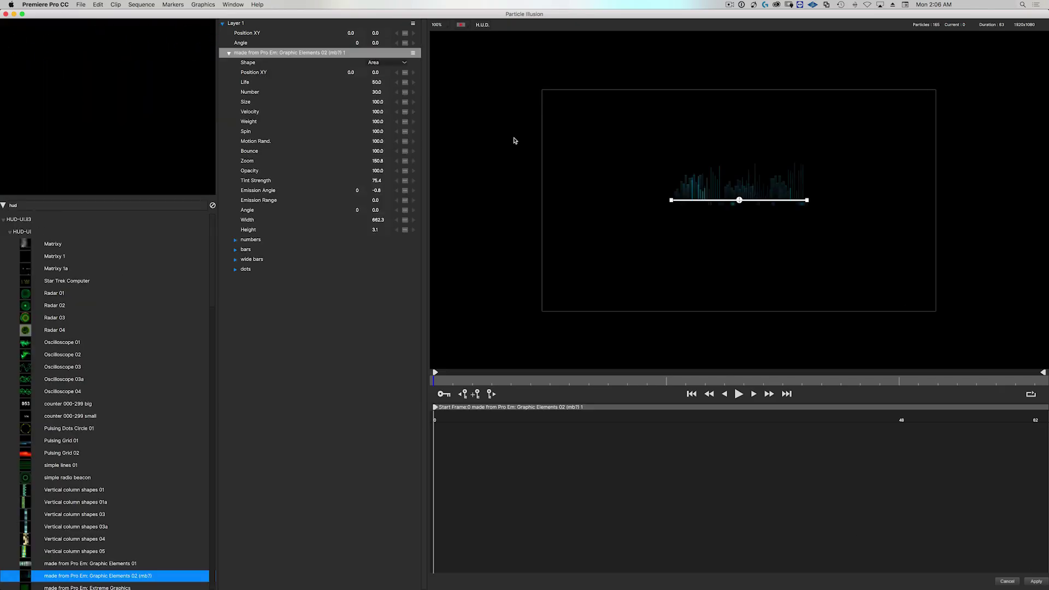
pyautogui.moveTo(670, 200); pyautogui.dragTo(548, 222)
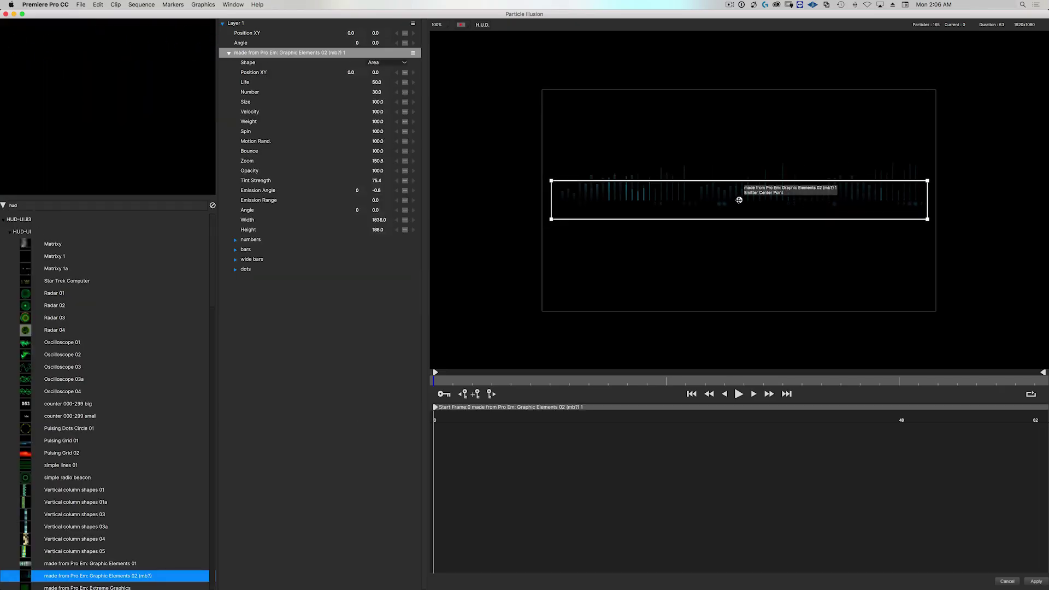
pyautogui.moveTo(740, 201); pyautogui.dragTo(740, 290)
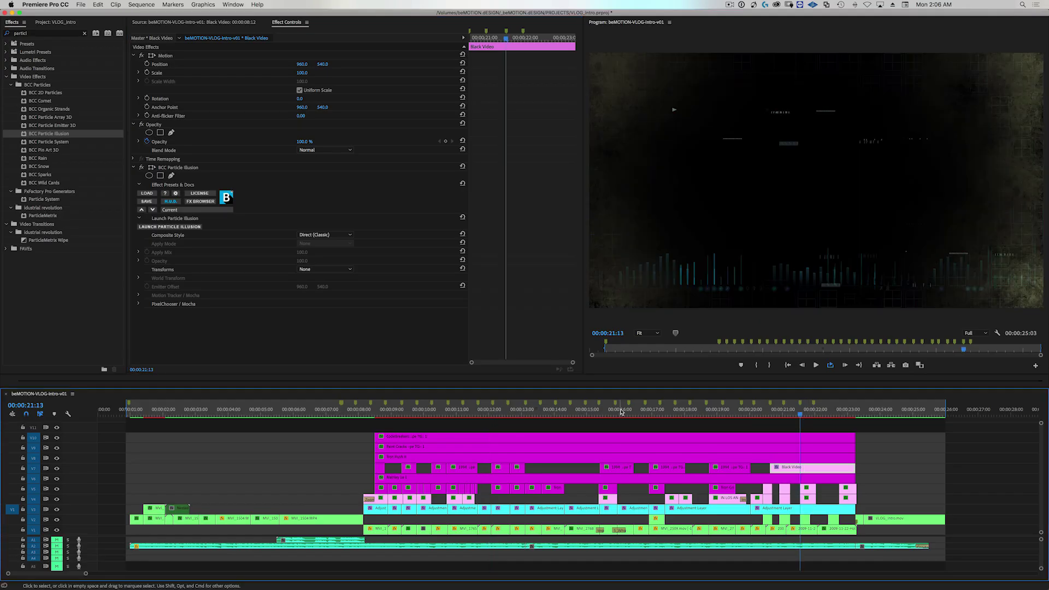
# - Set the Black Video's blend mode to Screen and return to the opening shot of the man
pyautogui.click(326, 151)
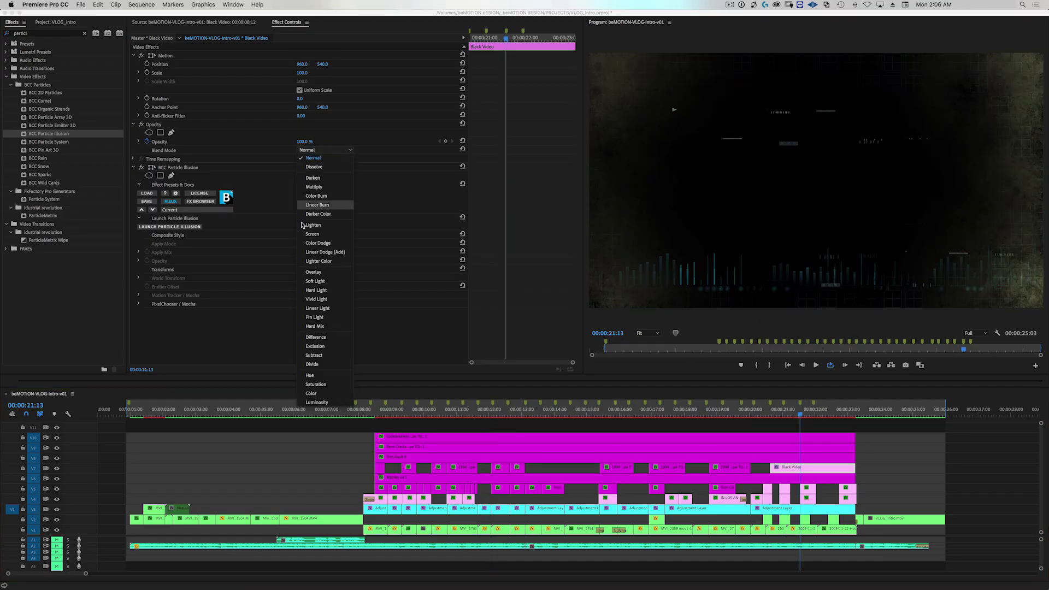
pyautogui.click(325, 238)
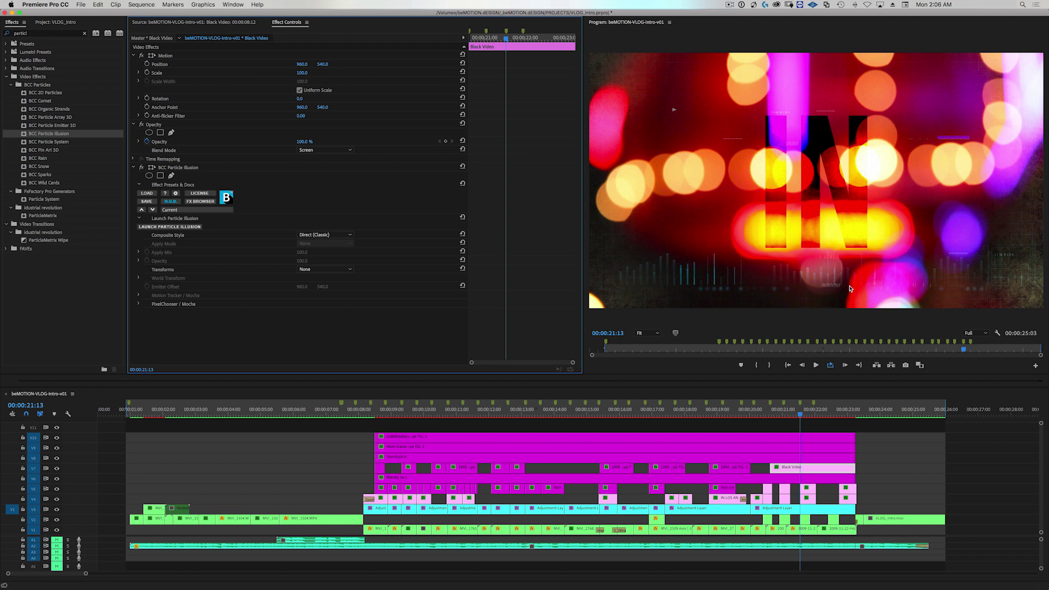
pyautogui.click(853, 437)
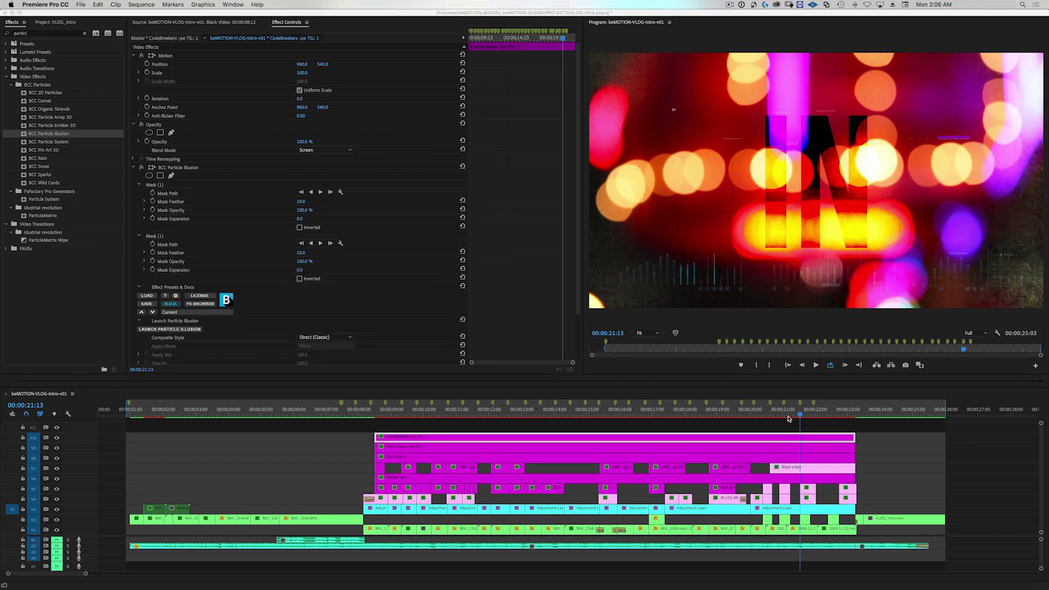
pyautogui.click(530, 427)
pyautogui.moveTo(158, 413); pyautogui.dragTo(151, 414)
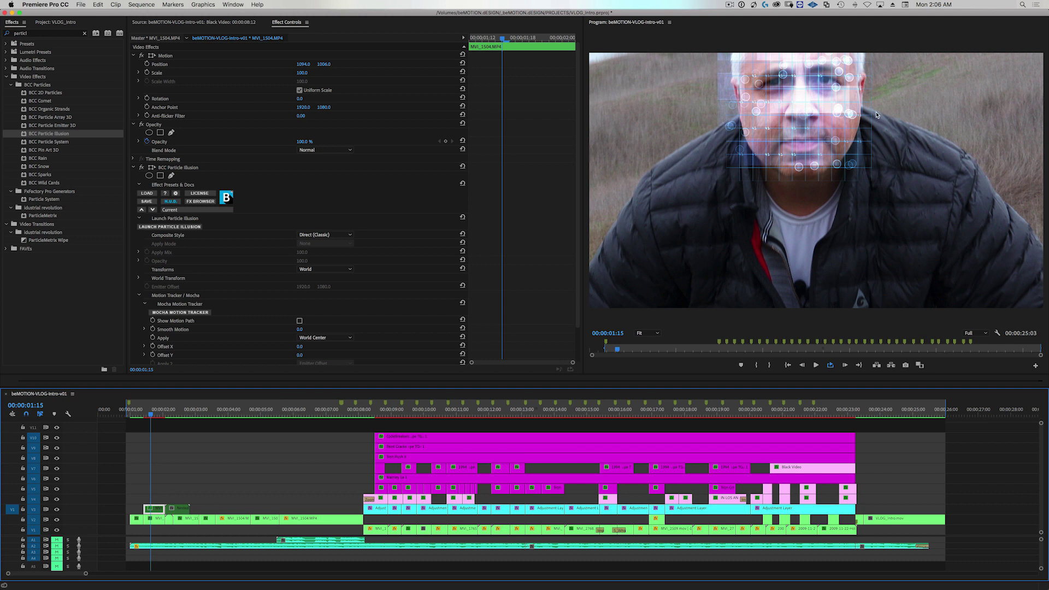
# - Review the intro, then delete the BCC Particle Illusion effect from MVI_1504.MP4
pyautogui.moveTo(154, 416)
pyautogui.mouseDown()
pyautogui.moveTo(172, 418)
pyautogui.moveTo(165, 417)
pyautogui.mouseUp()
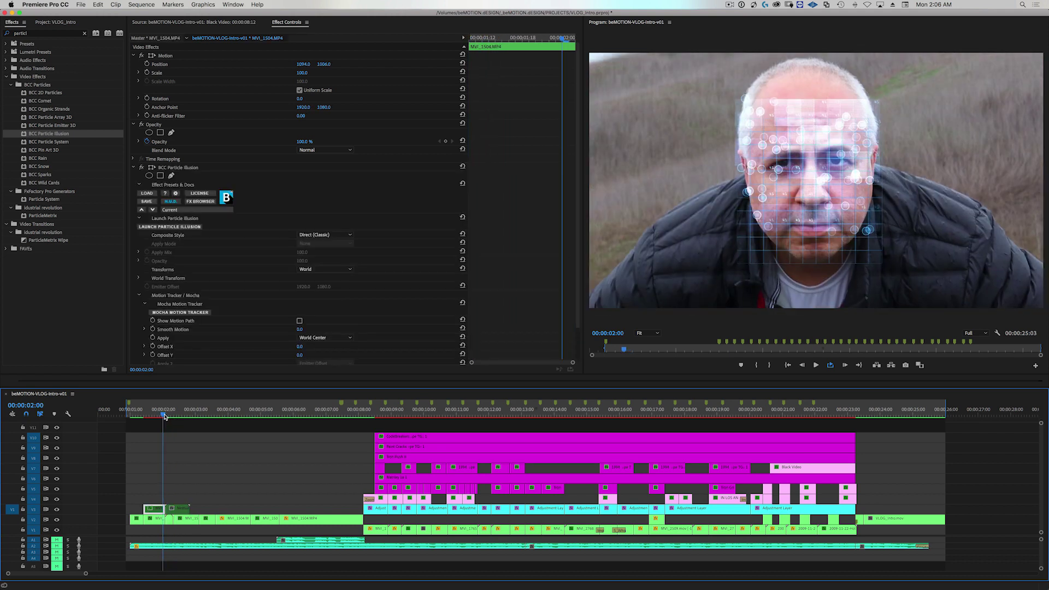
pyautogui.moveTo(167, 416); pyautogui.dragTo(156, 414)
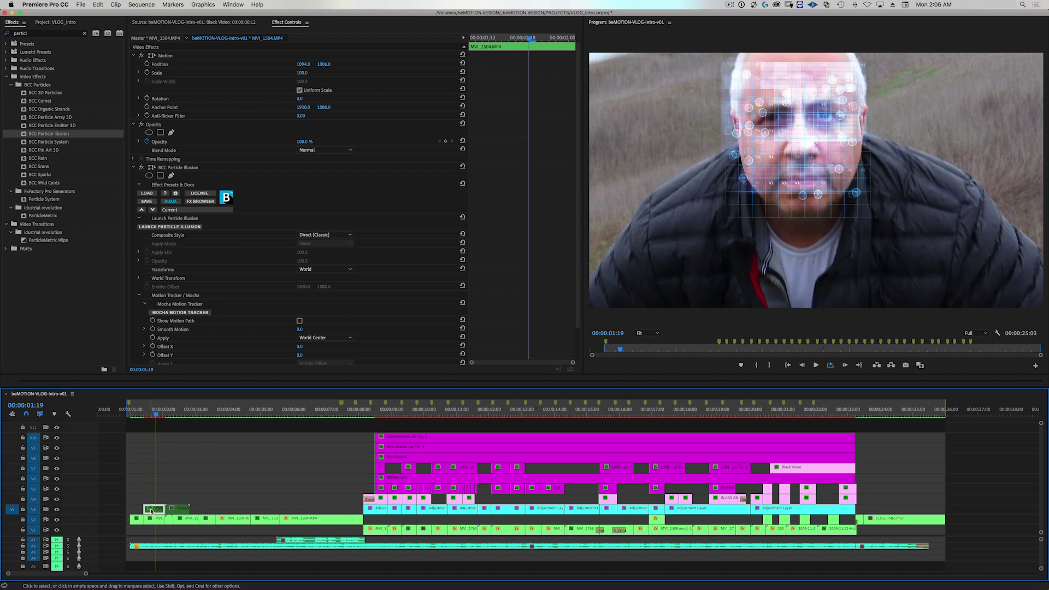
pyautogui.click(138, 415)
pyautogui.moveTo(138, 415)
pyautogui.mouseDown()
pyautogui.moveTo(183, 419)
pyautogui.moveTo(151, 420)
pyautogui.mouseUp()
pyautogui.click(177, 168)
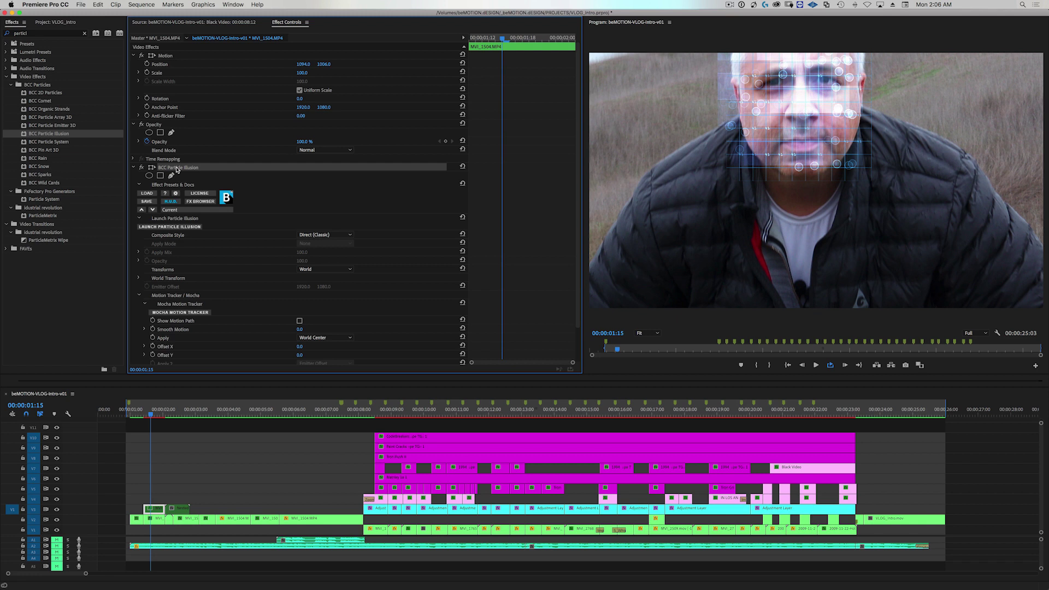
pyautogui.press('Delete')
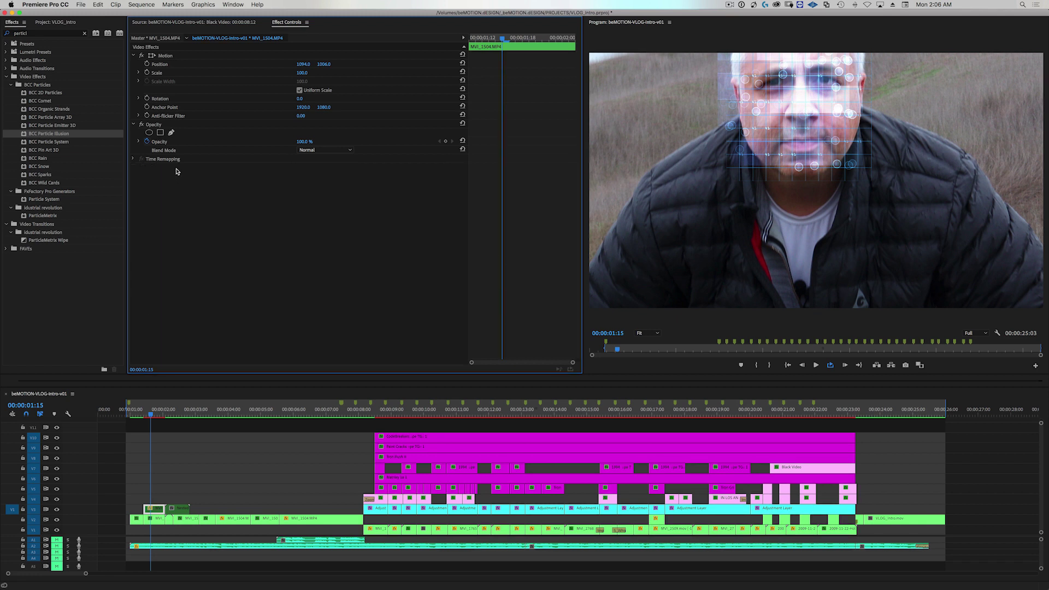
# - Add BCC Particle Illusion to MVI_1504.MP4, removing and re-adding it until applied by double-click
pyautogui.click(52, 136)
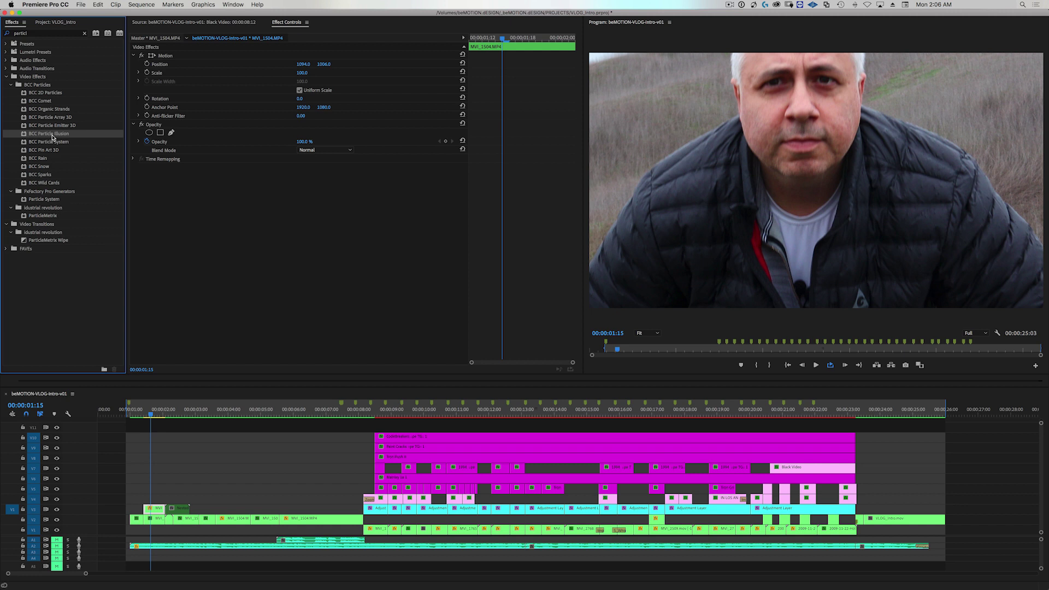
pyautogui.moveTo(52, 136); pyautogui.dragTo(156, 512)
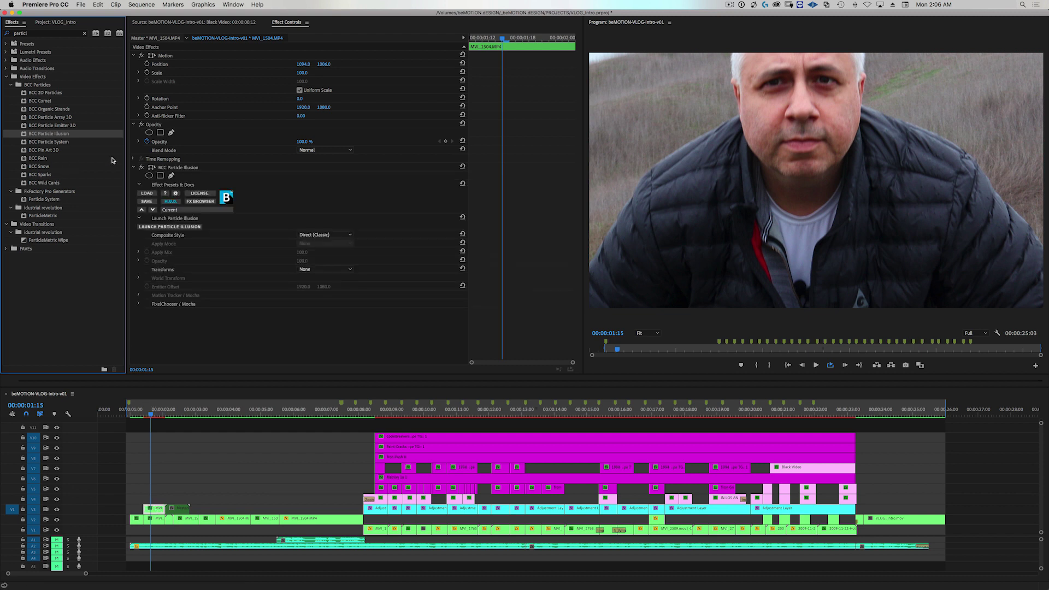
pyautogui.click(171, 168)
pyautogui.press('Delete')
pyautogui.moveTo(50, 135); pyautogui.dragTo(145, 175)
pyautogui.click(194, 168)
pyautogui.press('Delete')
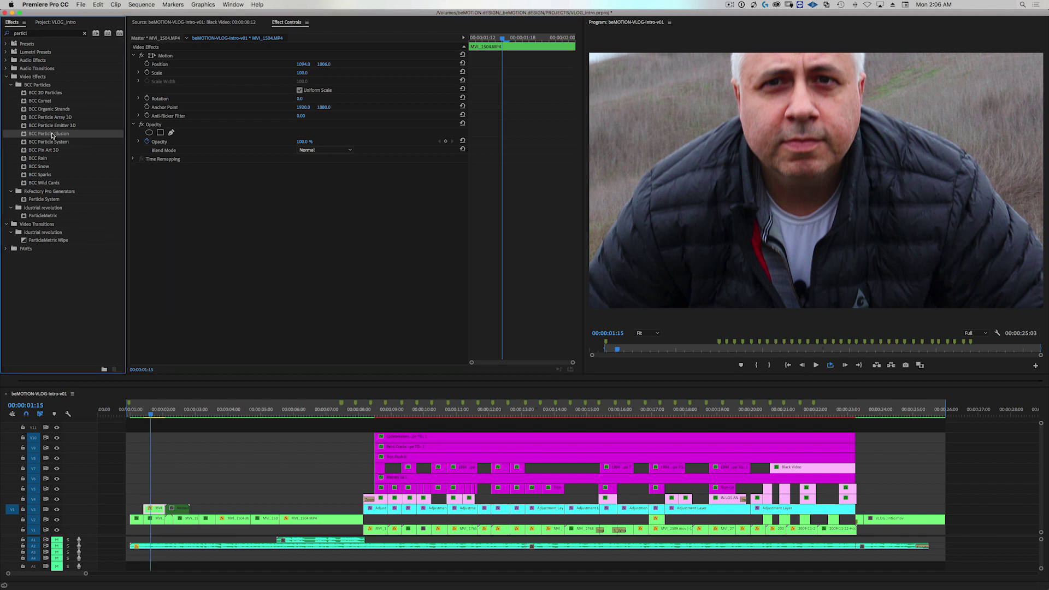
pyautogui.doubleClick(52, 135)
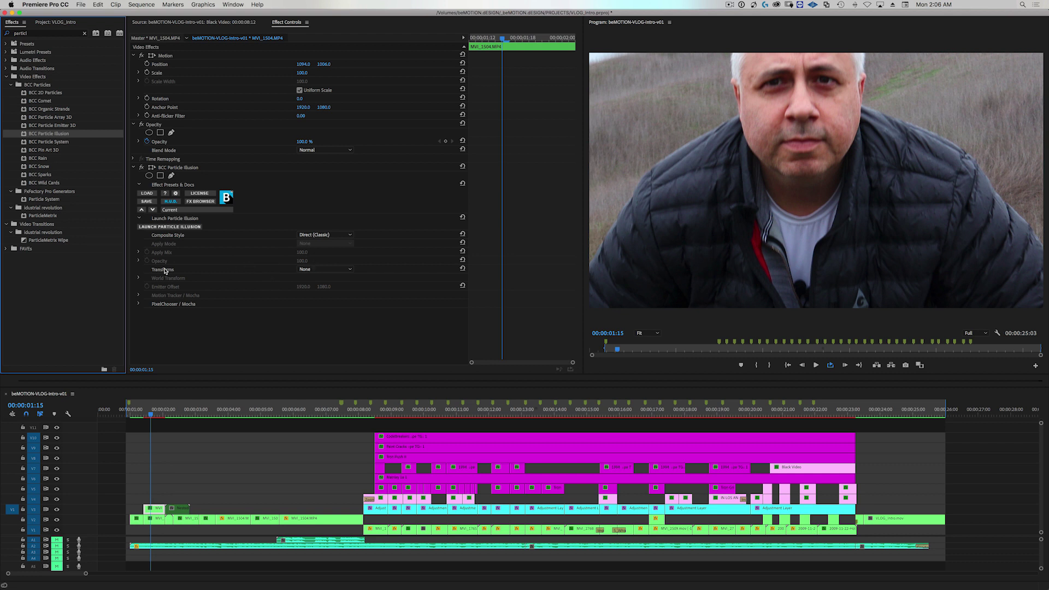
# - Try Transforms set to Emitter, World and World + Emitter, settling on World
pyautogui.click(350, 272)
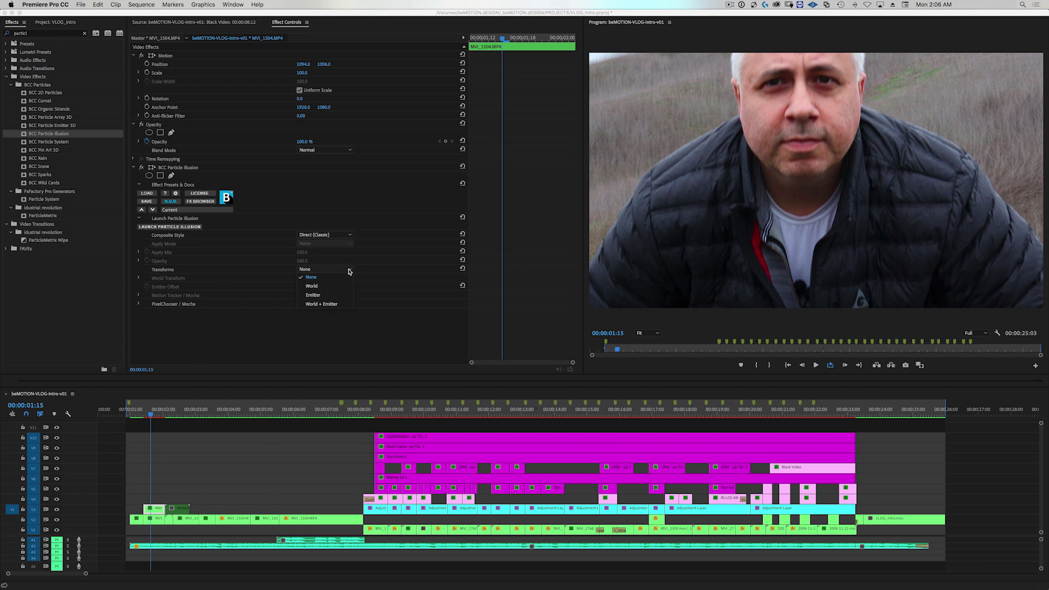
pyautogui.click(320, 296)
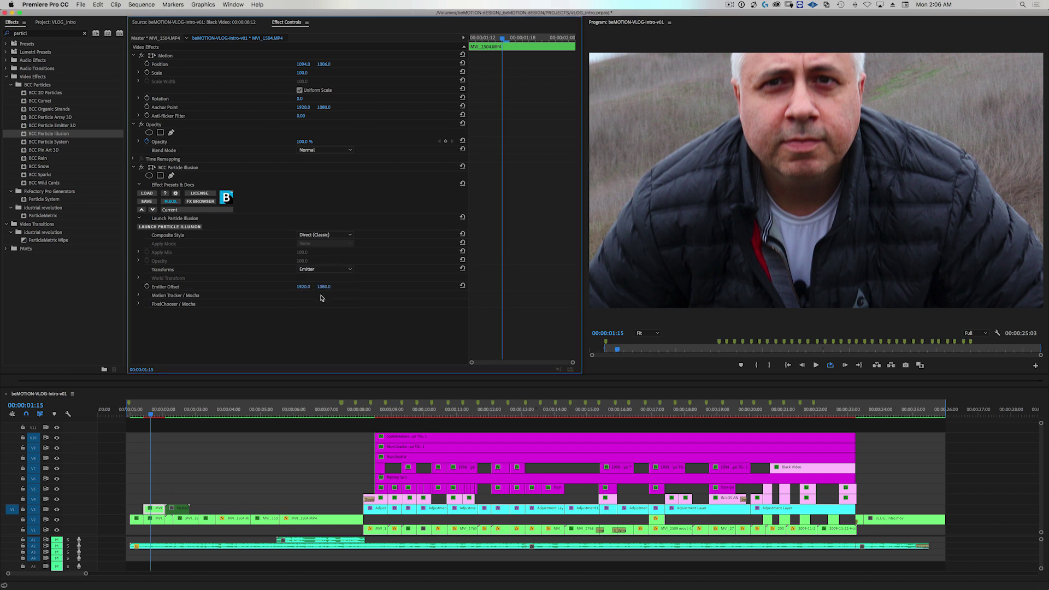
pyautogui.click(351, 271)
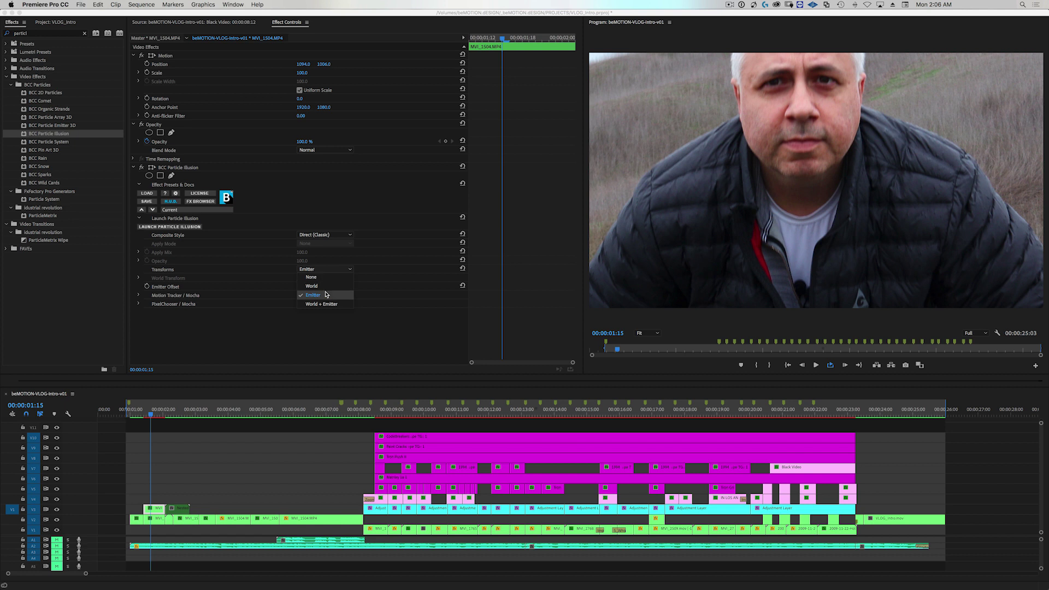
pyautogui.click(314, 287)
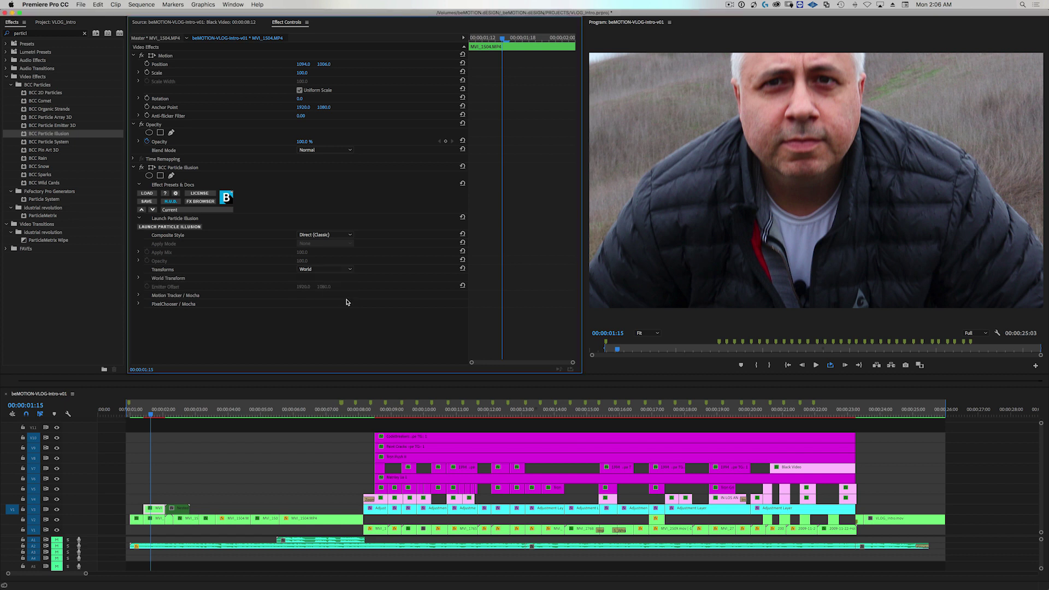
pyautogui.click(350, 271)
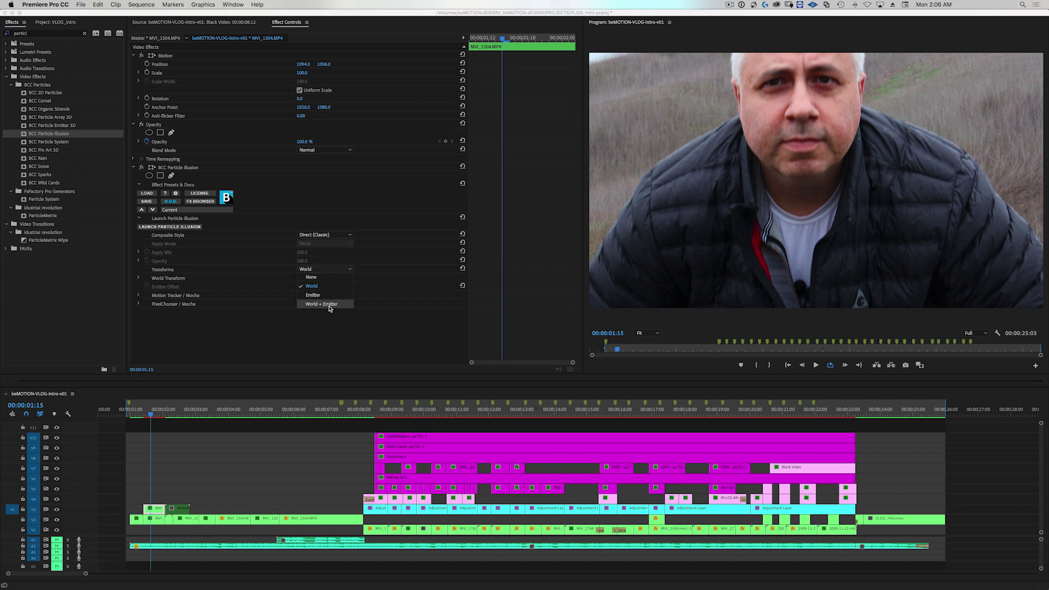
pyautogui.click(323, 304)
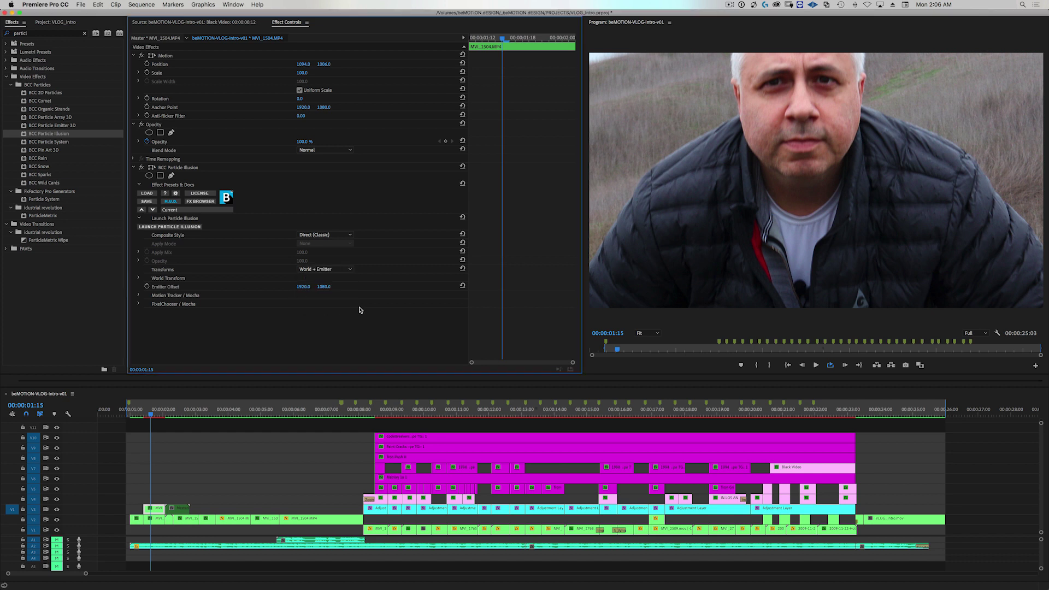
pyautogui.click(341, 271)
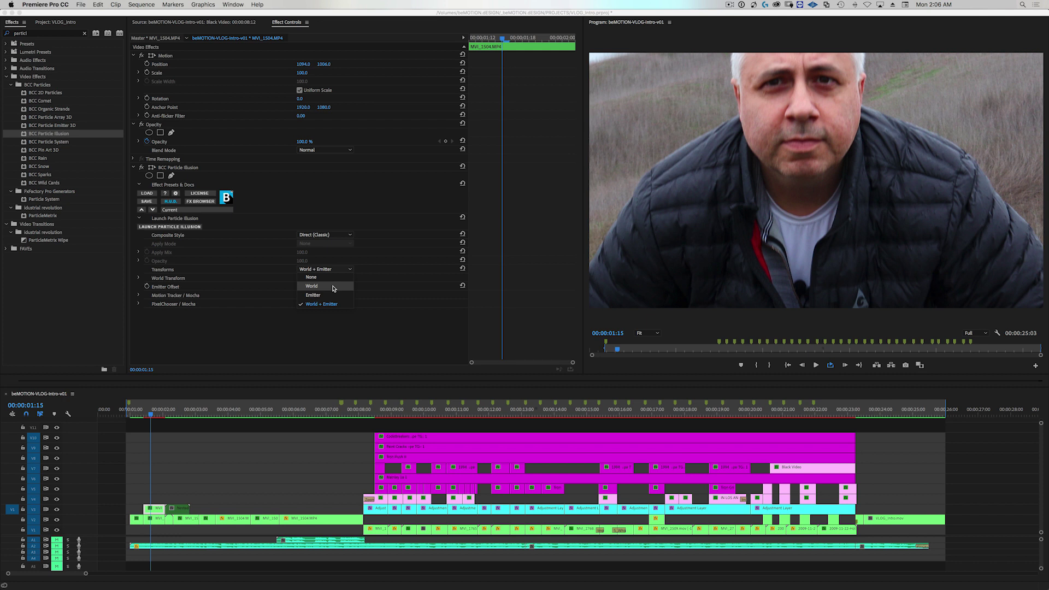
pyautogui.click(334, 287)
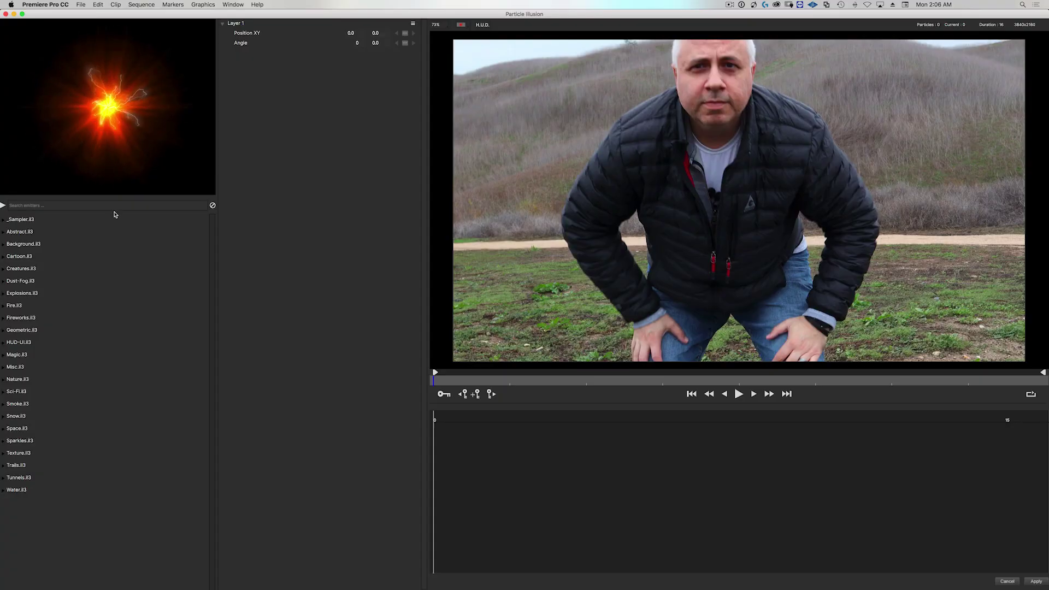
# - Place an Electric Glow emitter at Position XY 0, 0 and apply it to the clip
pyautogui.click(732, 170)
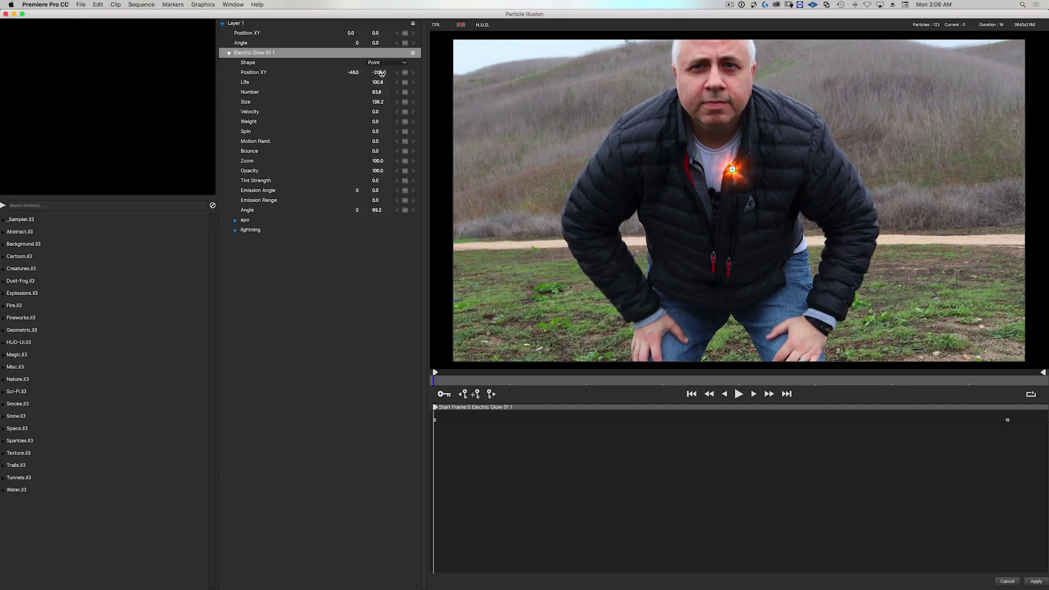
pyautogui.click(380, 72)
pyautogui.moveTo(354, 72); pyautogui.dragTo(356, 74)
pyautogui.doubleClick(356, 74)
pyautogui.write('0')
pyautogui.press('Tab')
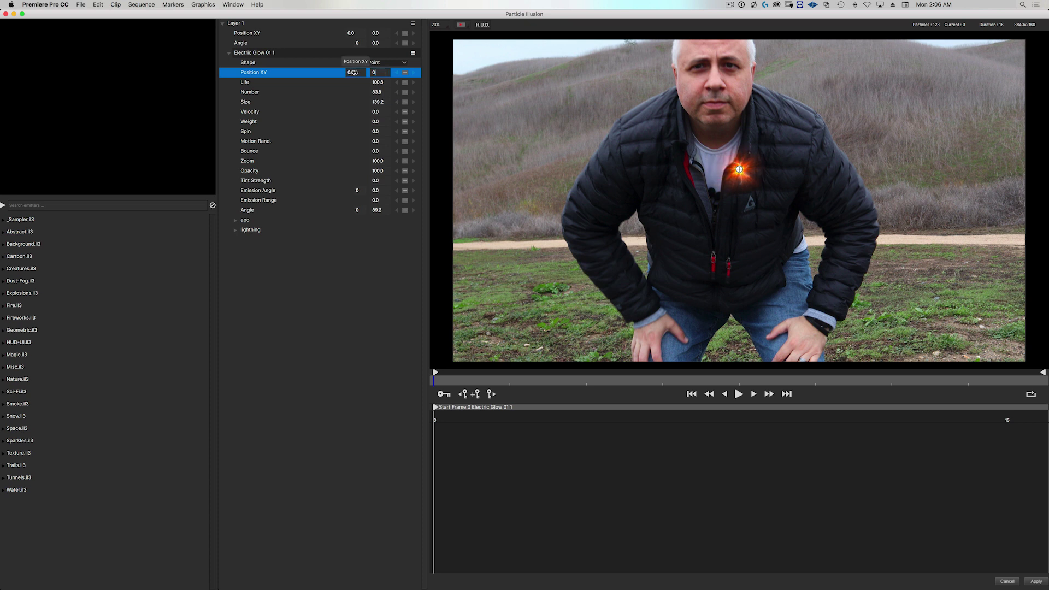
pyautogui.write('0')
pyautogui.press('Return')
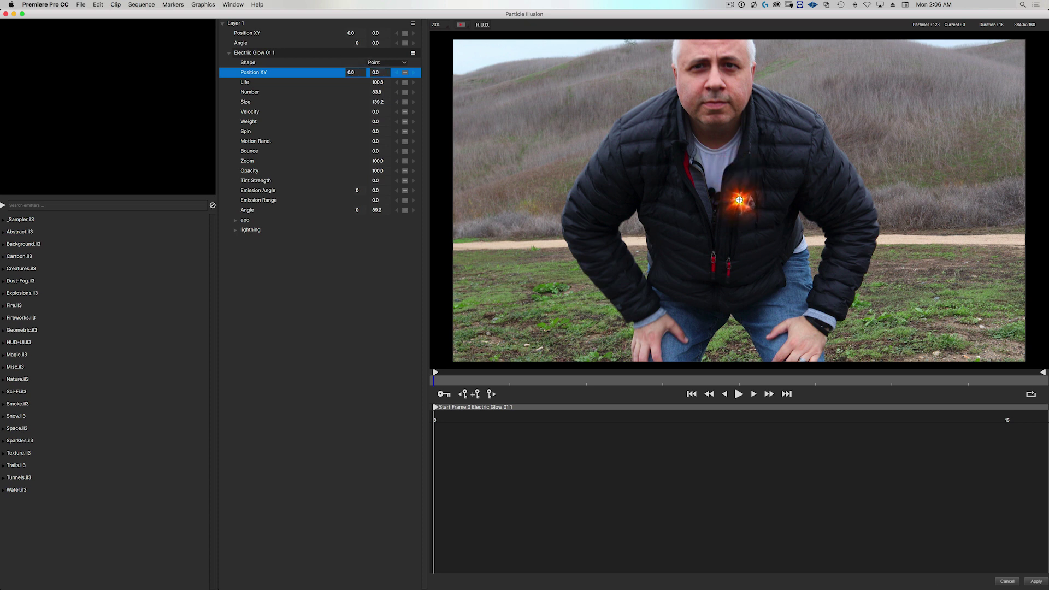
pyautogui.click(1034, 579)
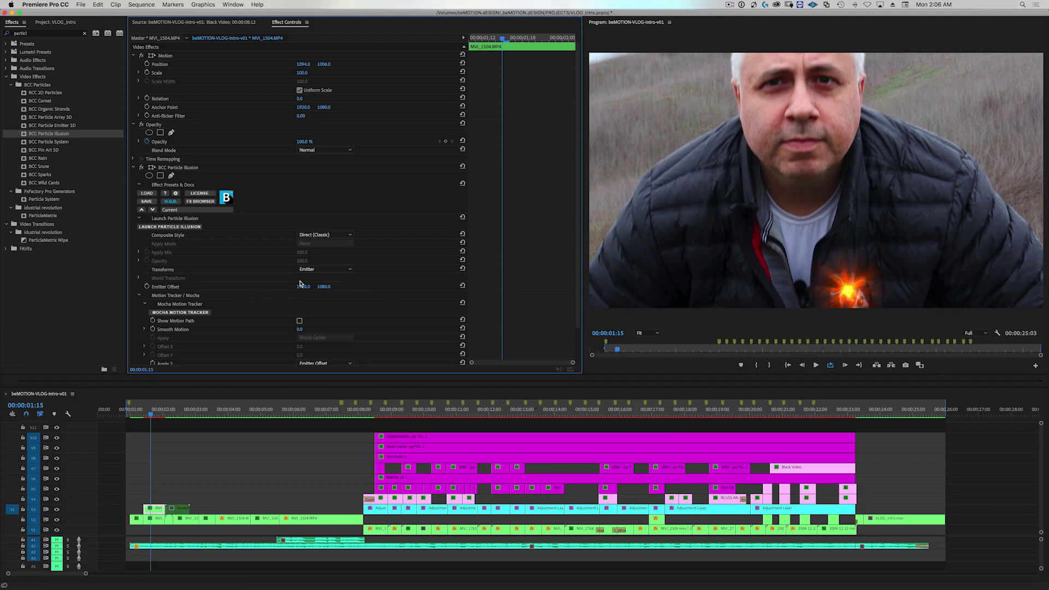
# - In Mocha, hide World Center and place the Emitter Offset search area and point on the eye
pyautogui.click(180, 313)
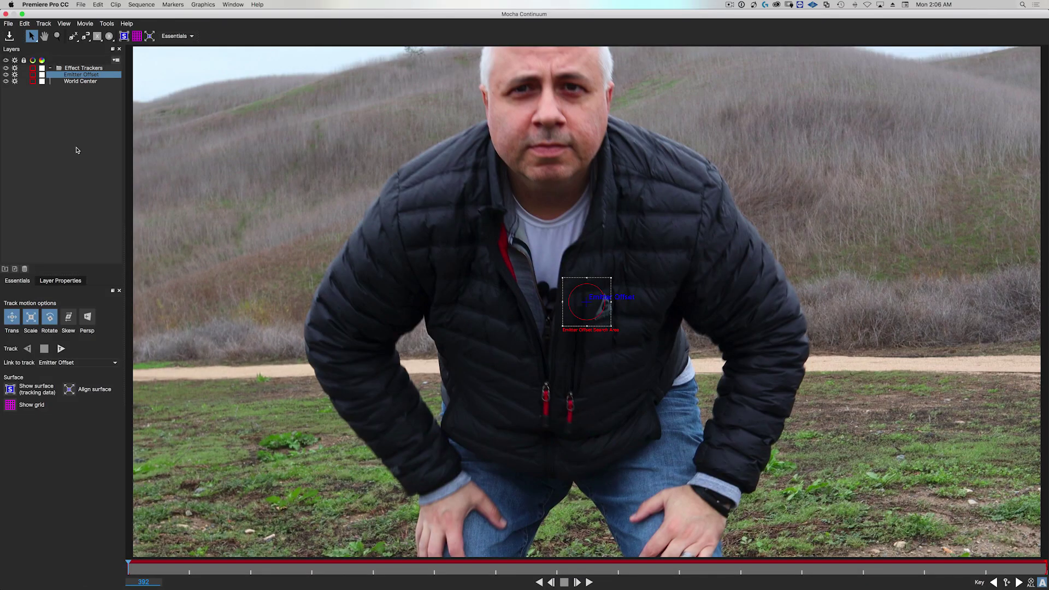
pyautogui.click(70, 81)
pyautogui.click(6, 82)
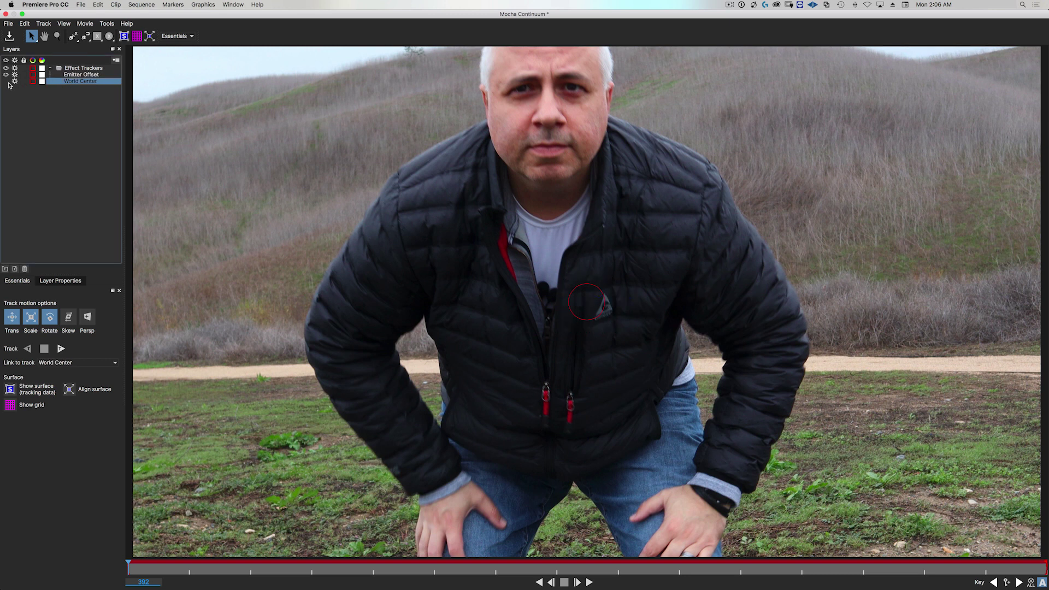
pyautogui.click(61, 75)
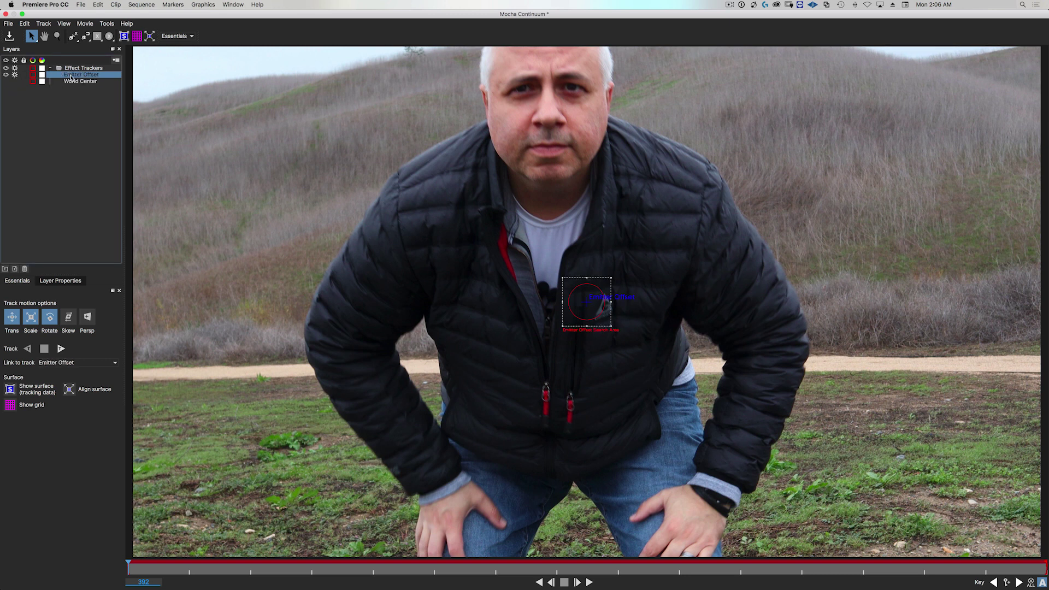
pyautogui.moveTo(590, 285); pyautogui.dragTo(523, 73)
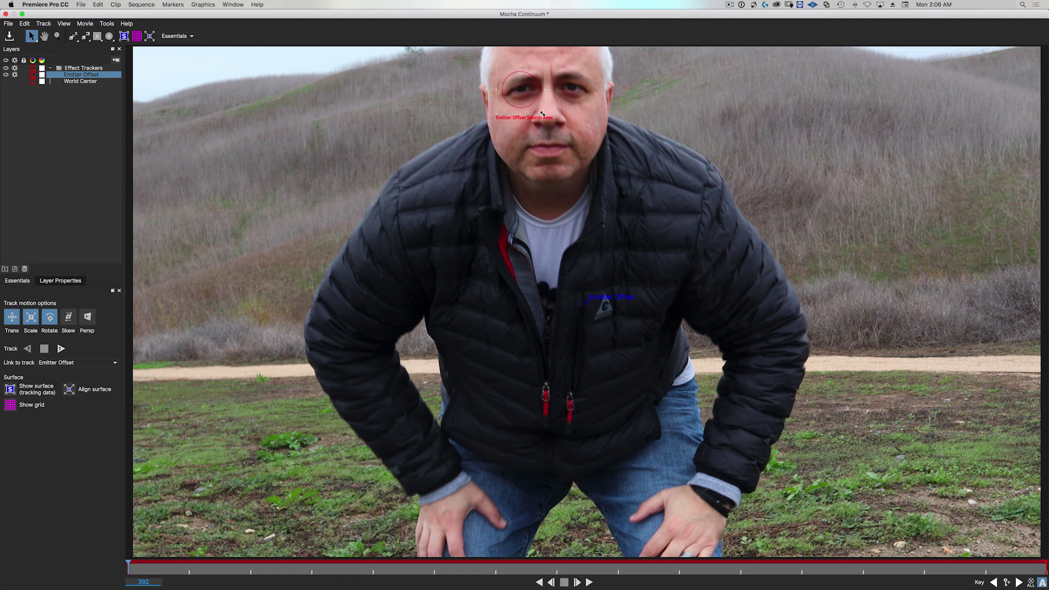
pyautogui.moveTo(542, 114); pyautogui.dragTo(545, 118)
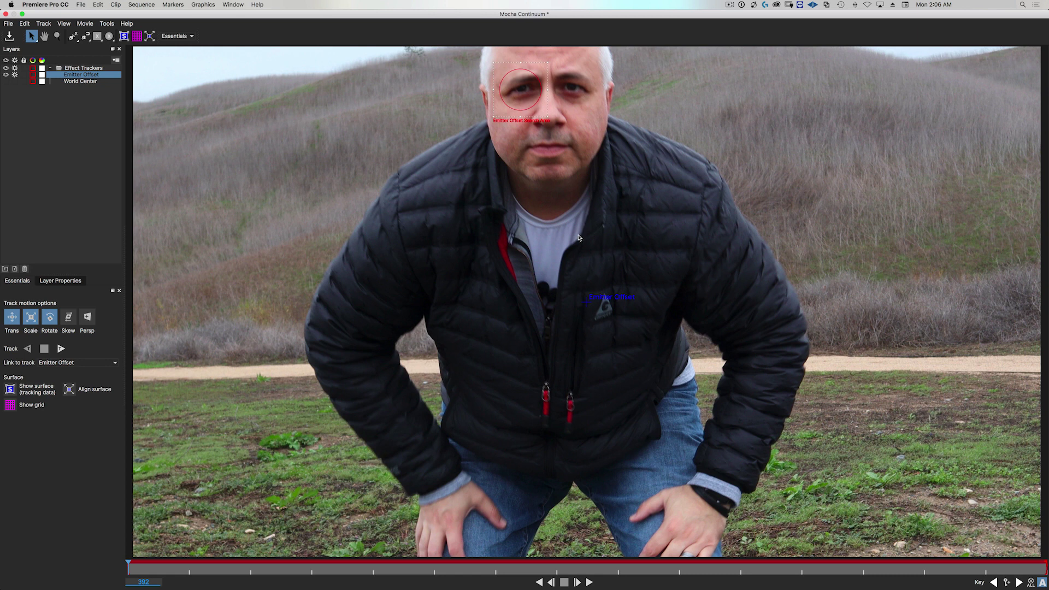
pyautogui.moveTo(575, 239); pyautogui.dragTo(521, 91)
pyautogui.moveTo(522, 89); pyautogui.dragTo(524, 89)
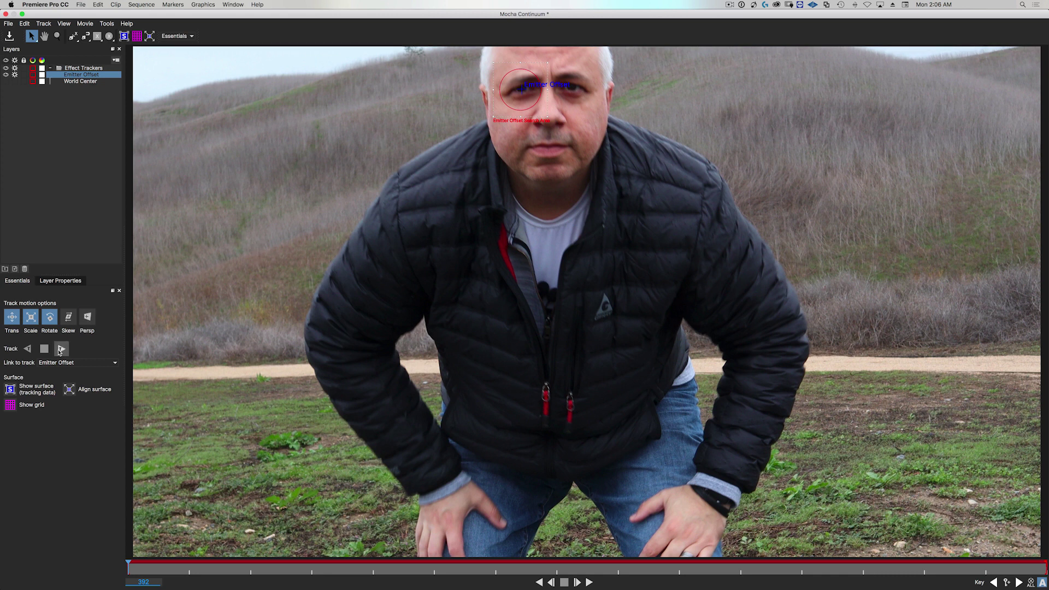
# - Track the Emitter Offset point forward through the clip, then close Mocha and save
pyautogui.click(61, 350)
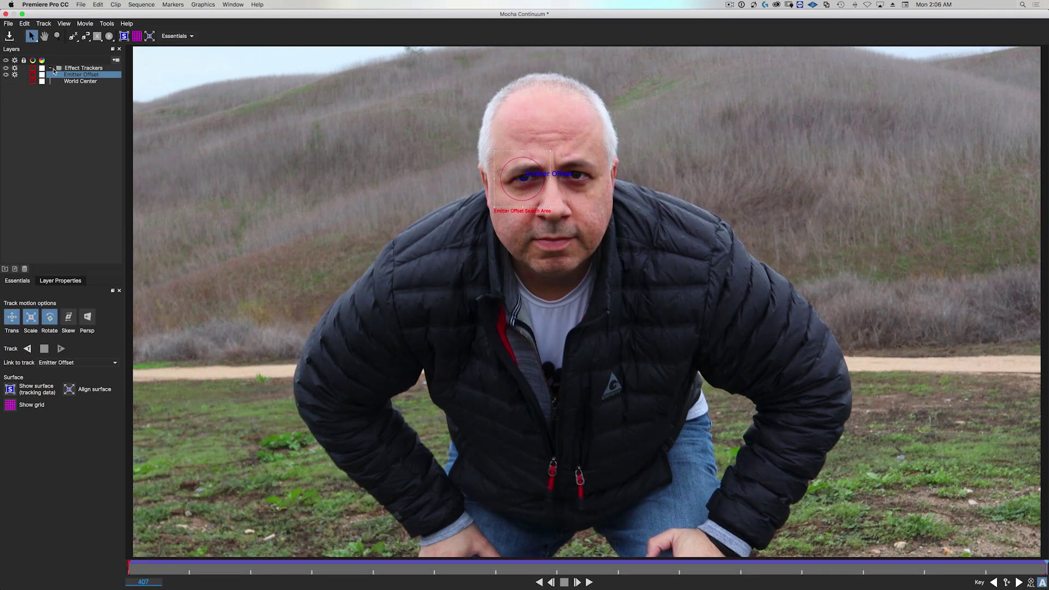
pyautogui.click(5, 14)
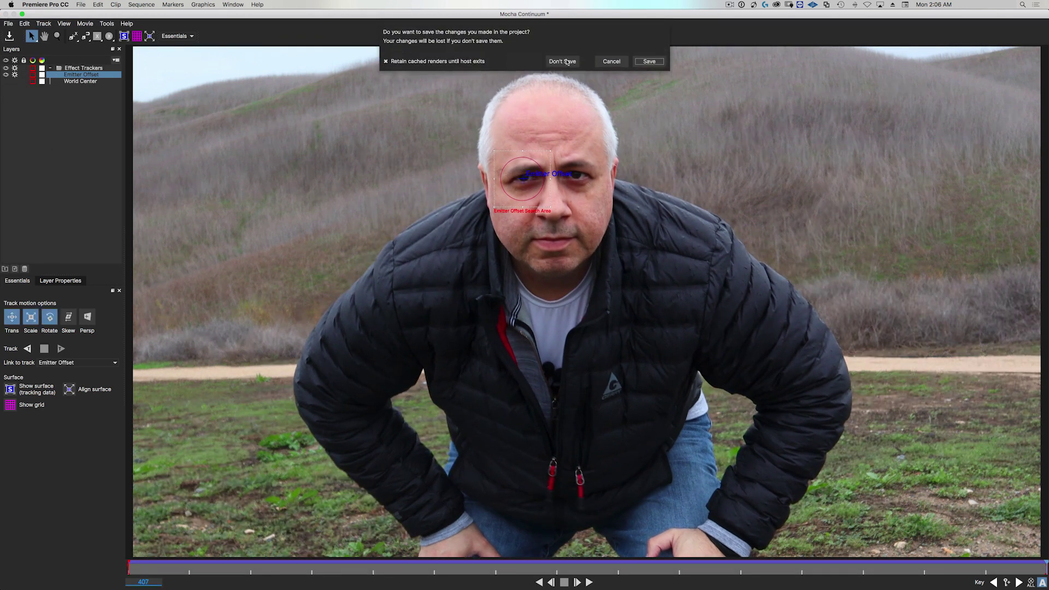
pyautogui.click(650, 61)
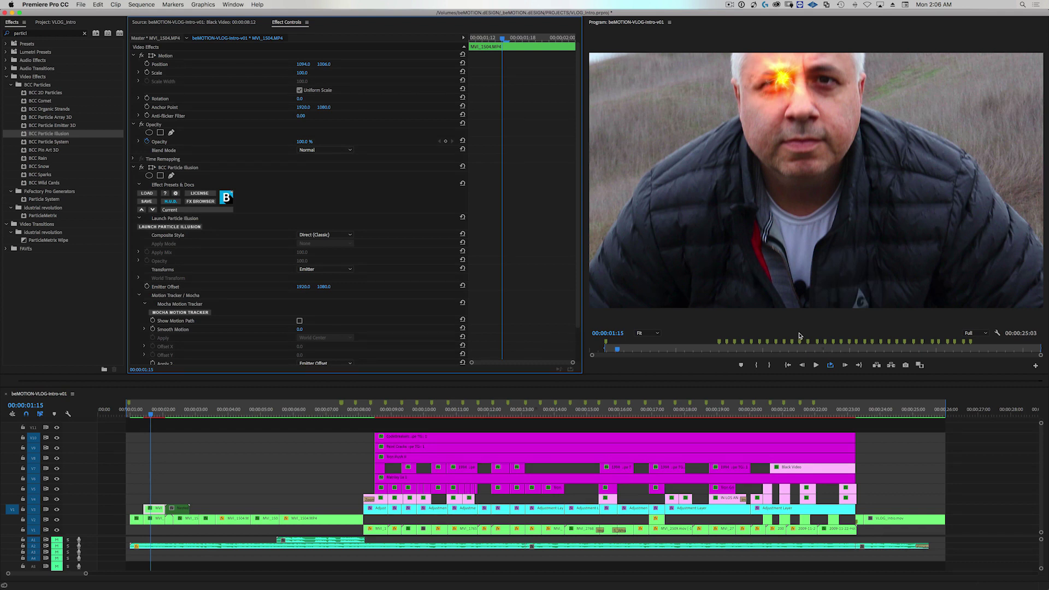
# - Turn on Show Motion Path and scrub nearby frames to check the glow follows the eye
pyautogui.click(149, 415)
pyautogui.moveTo(149, 416); pyautogui.dragTo(145, 419)
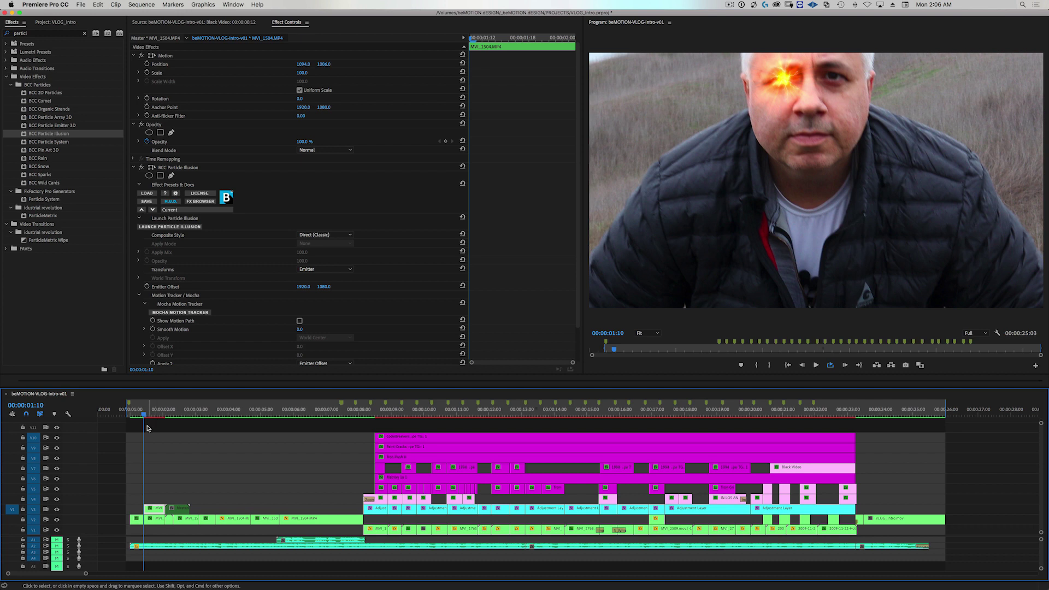
pyautogui.click(299, 321)
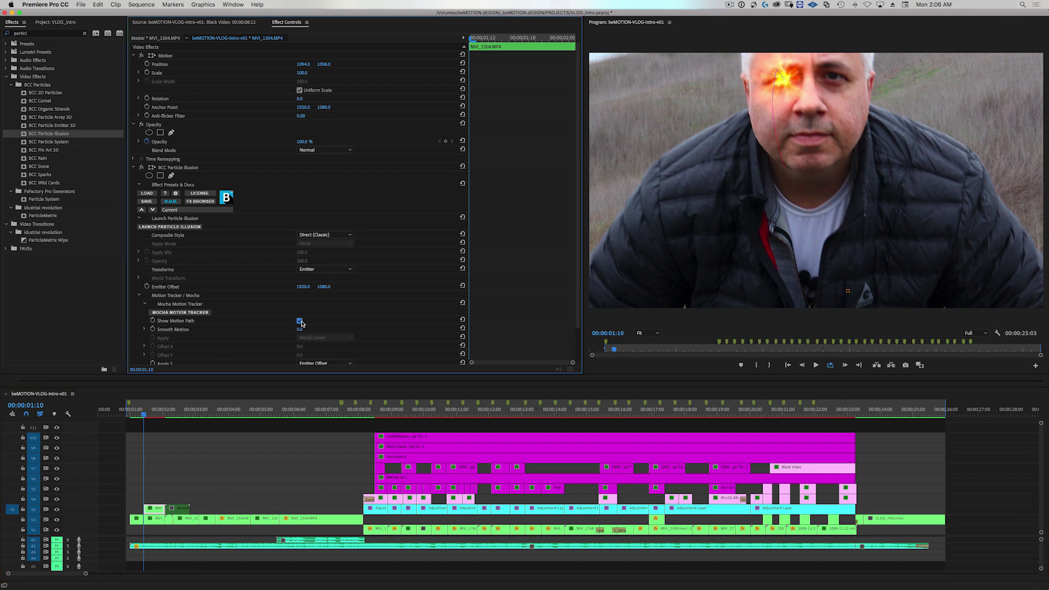
pyautogui.moveTo(149, 417); pyautogui.dragTo(157, 419)
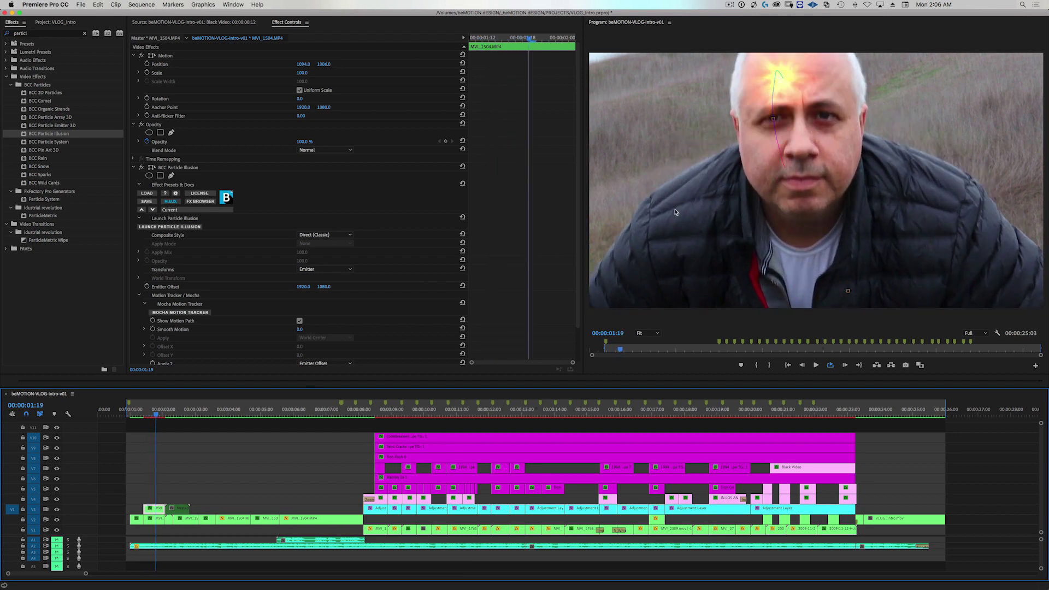
pyautogui.click(158, 416)
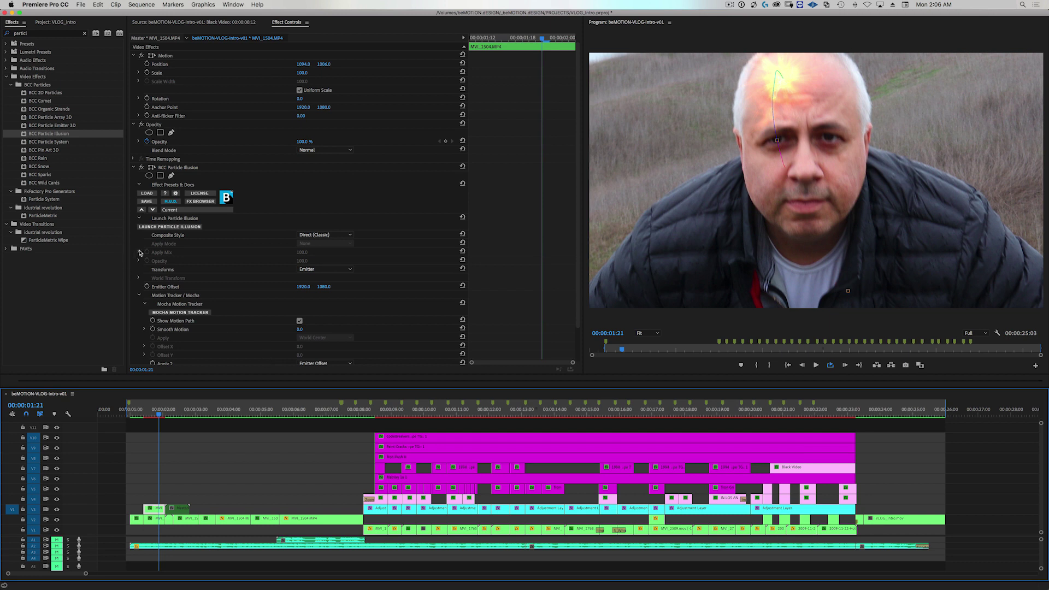
pyautogui.moveTo(158, 417); pyautogui.dragTo(159, 417)
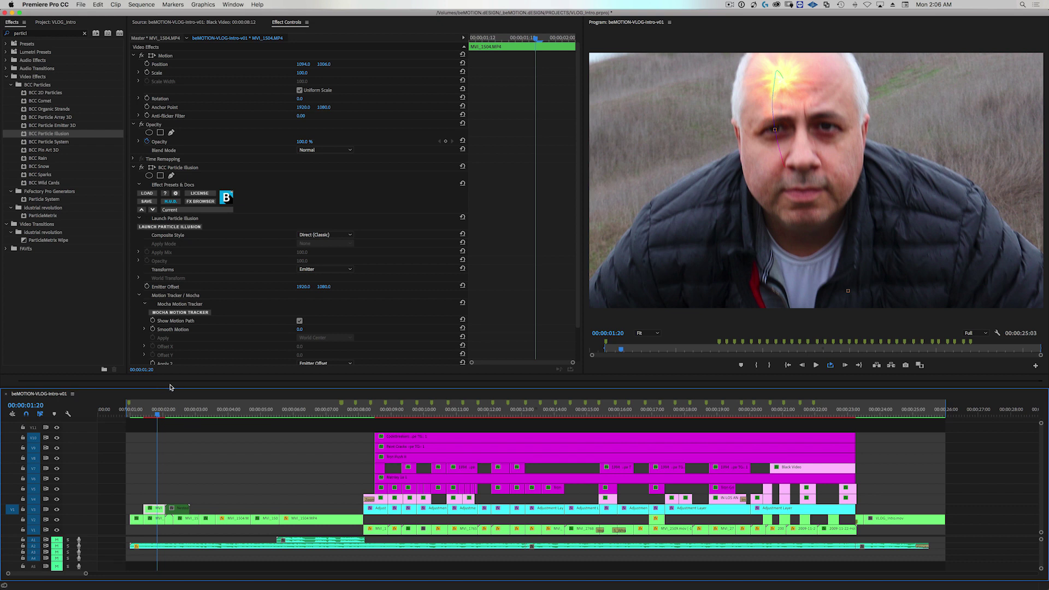
# - Reset BCC Particle Illusion, set its Transforms to World, and launch the Mocha motion tracker
pyautogui.click(174, 168)
pyautogui.click(461, 166)
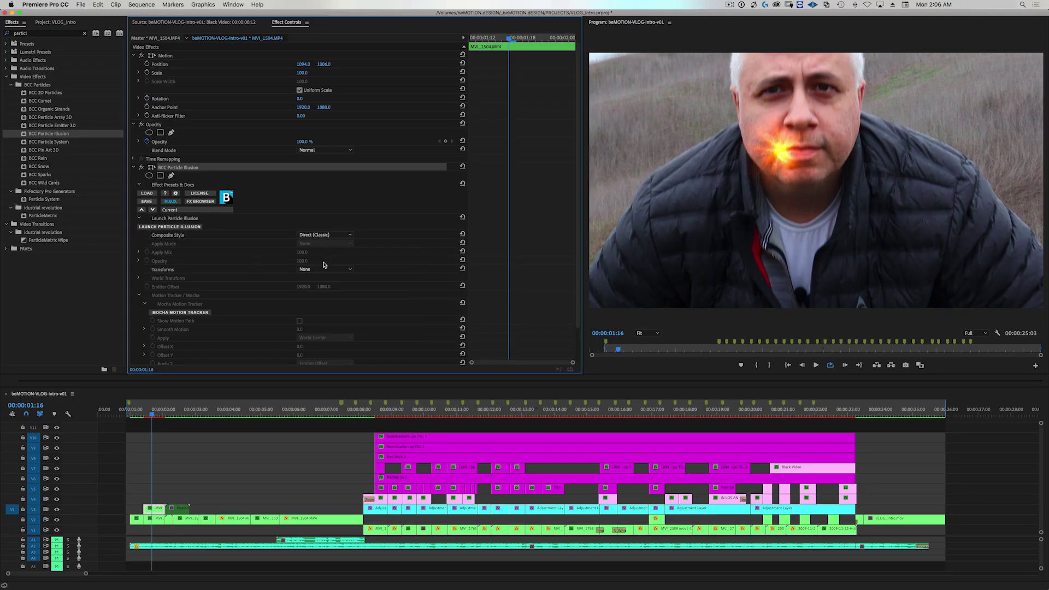
pyautogui.click(326, 269)
pyautogui.click(323, 287)
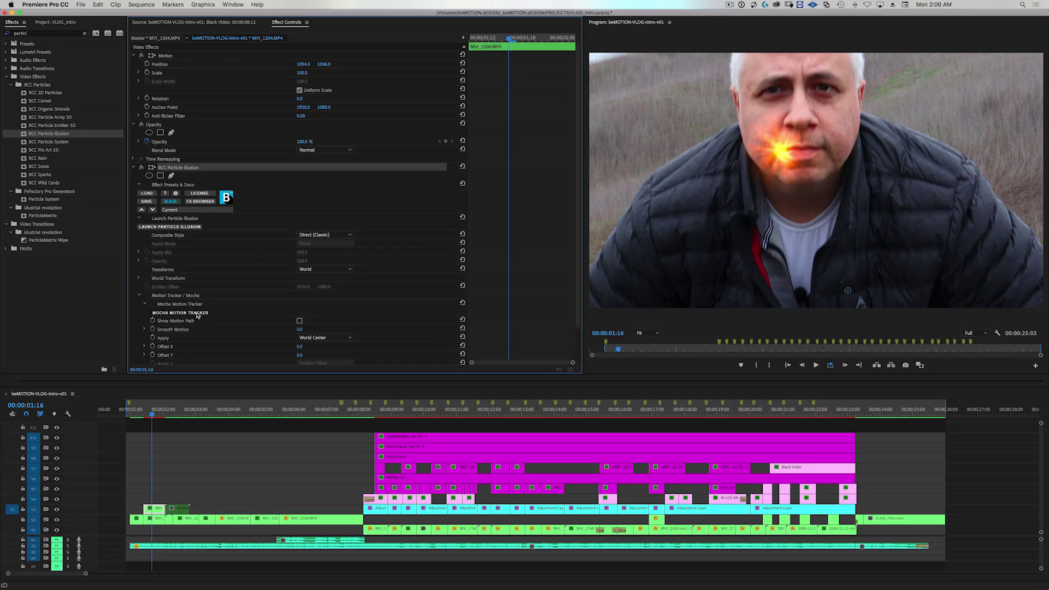
pyautogui.click(203, 312)
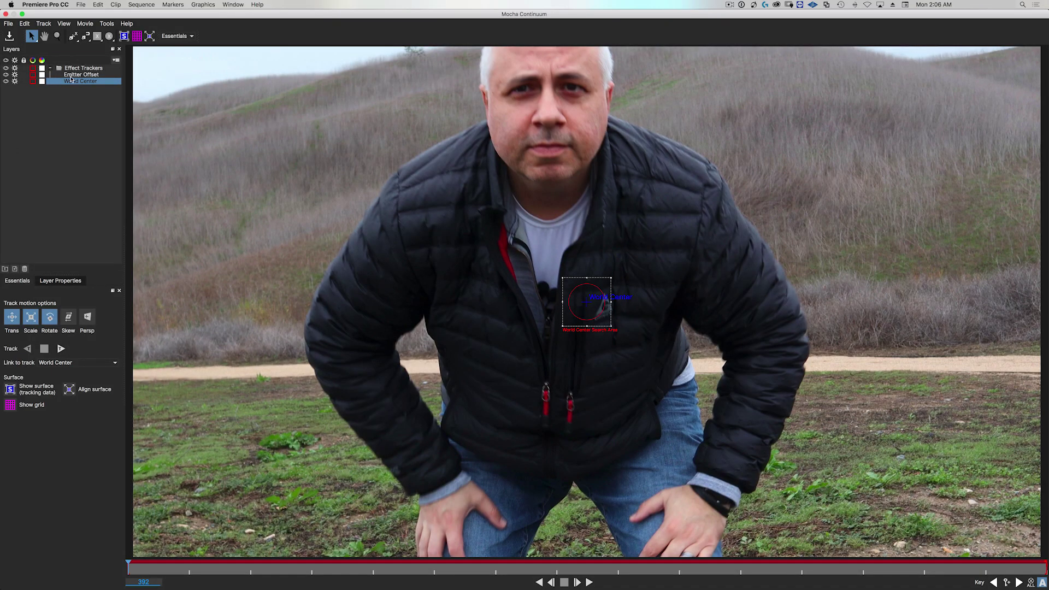
# - Hide Emitter Offset, place World Center on the left eye, track forward, and save Mocha
pyautogui.click(70, 76)
pyautogui.click(5, 75)
pyautogui.click(61, 82)
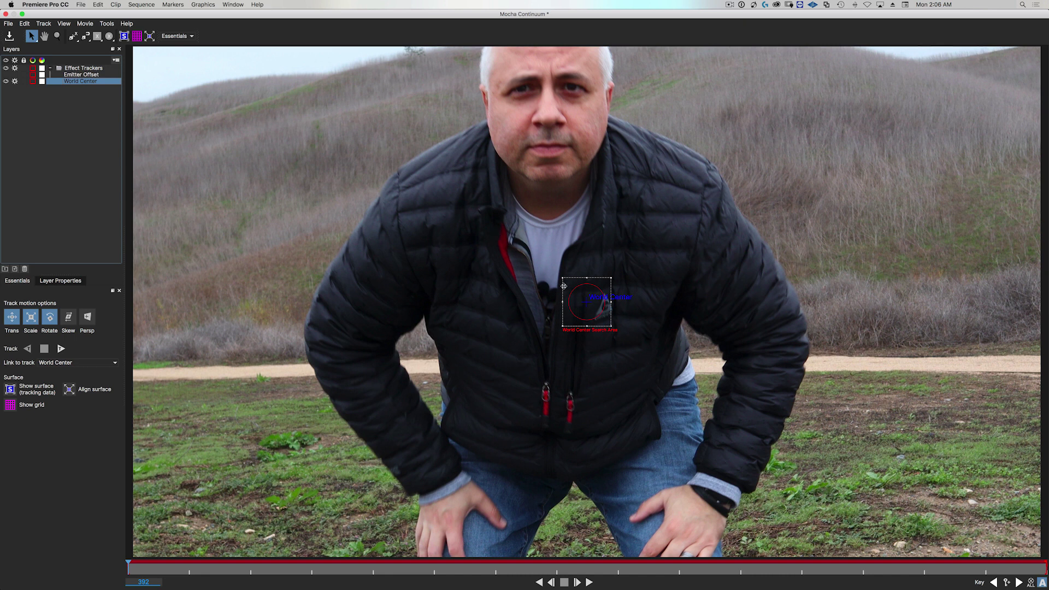
pyautogui.moveTo(574, 286); pyautogui.dragTo(502, 72)
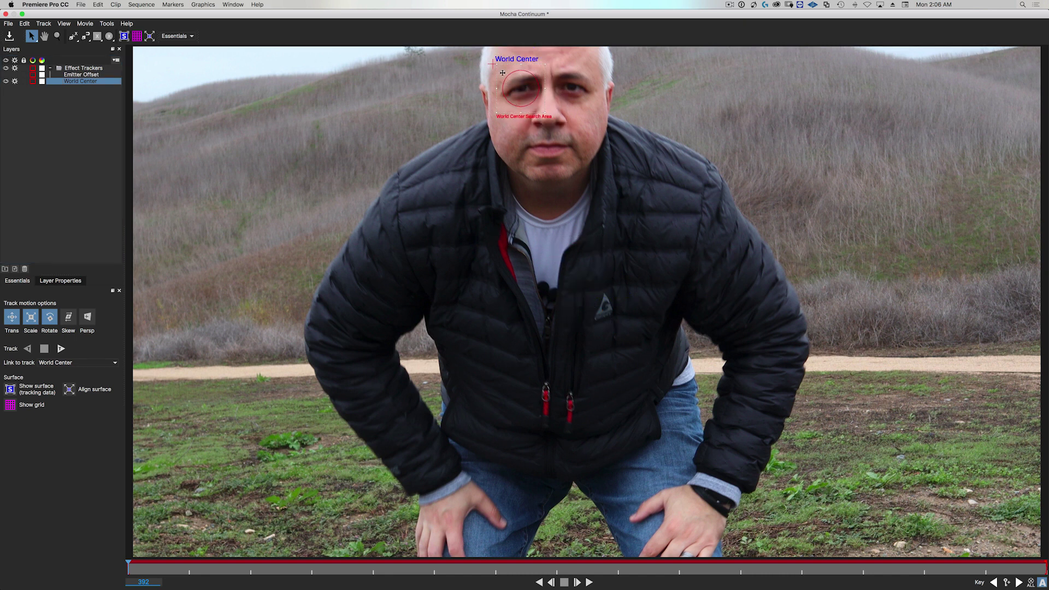
pyautogui.click(61, 349)
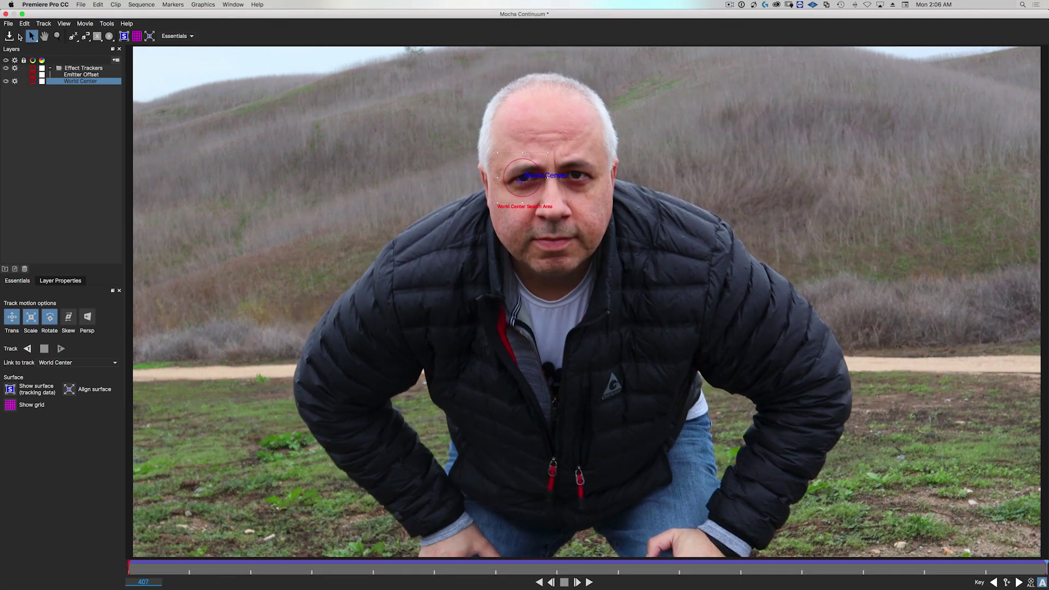
pyautogui.press('super+w')
pyautogui.press('Return')
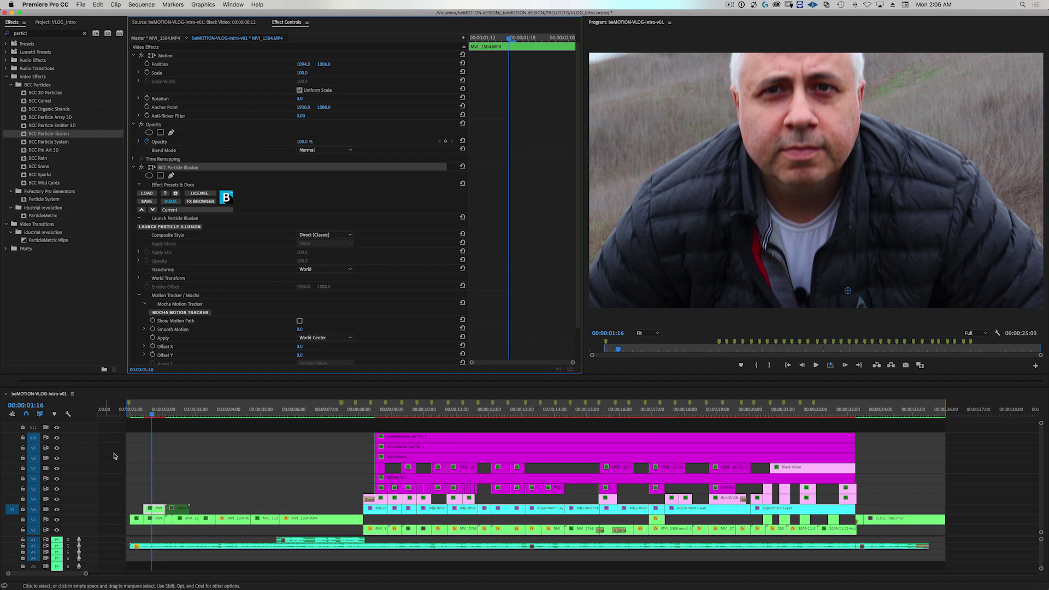
# - Scrub through nearby frames to preview how the glow follows the tracking
pyautogui.click(162, 415)
pyautogui.moveTo(162, 415); pyautogui.dragTo(156, 414)
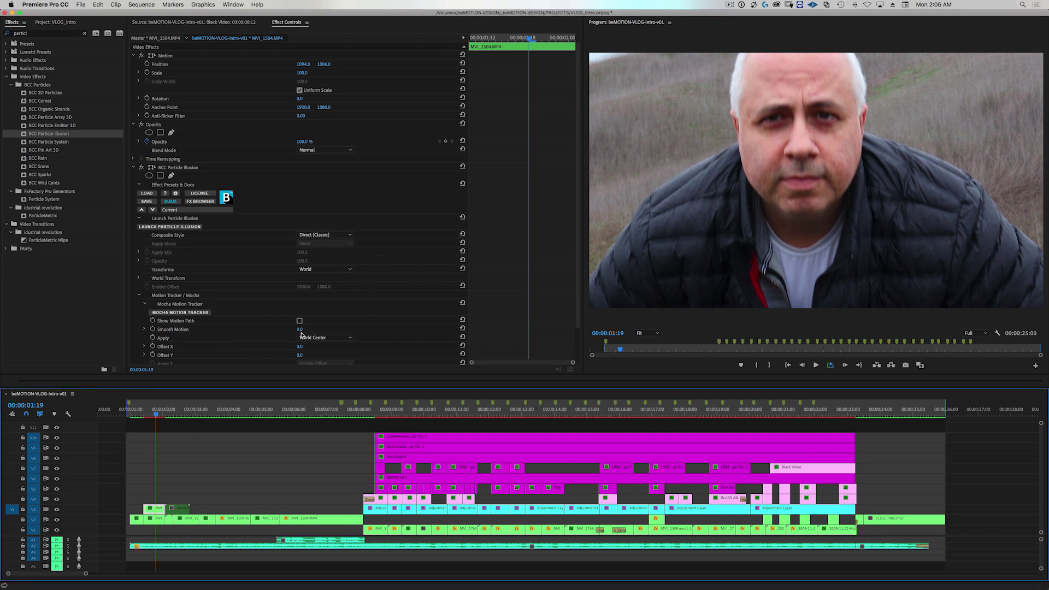
pyautogui.moveTo(153, 413); pyautogui.dragTo(149, 414)
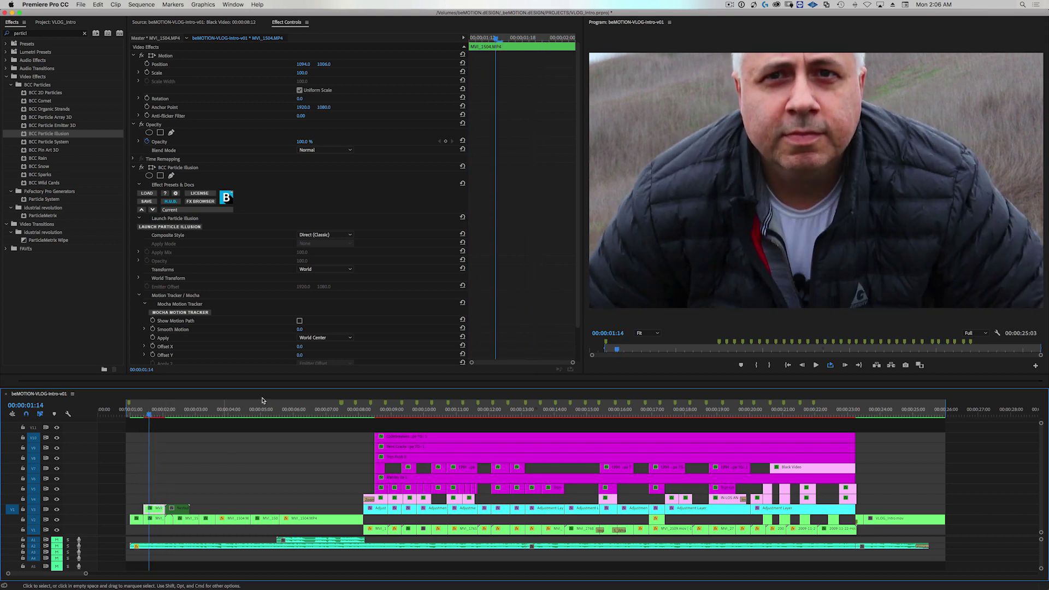
# - Set the Mocha Offset Y to 27 and Offset X to 8, then check the glow's placement
pyautogui.moveTo(299, 355)
pyautogui.mouseDown()
pyautogui.moveTo(317, 354)
pyautogui.moveTo(307, 346)
pyautogui.mouseUp()
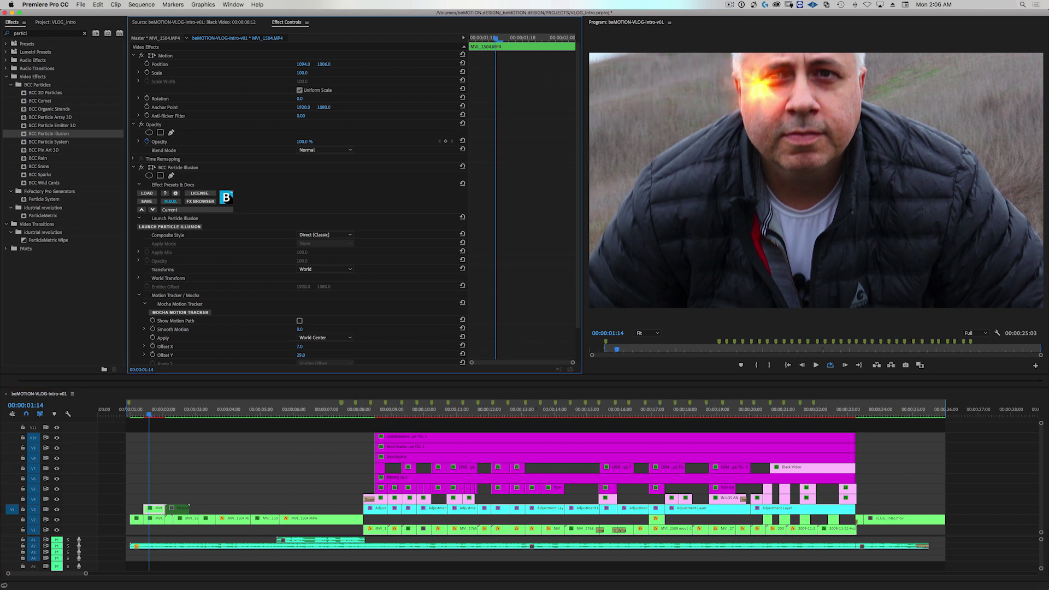
pyautogui.click(308, 354)
pyautogui.write('27')
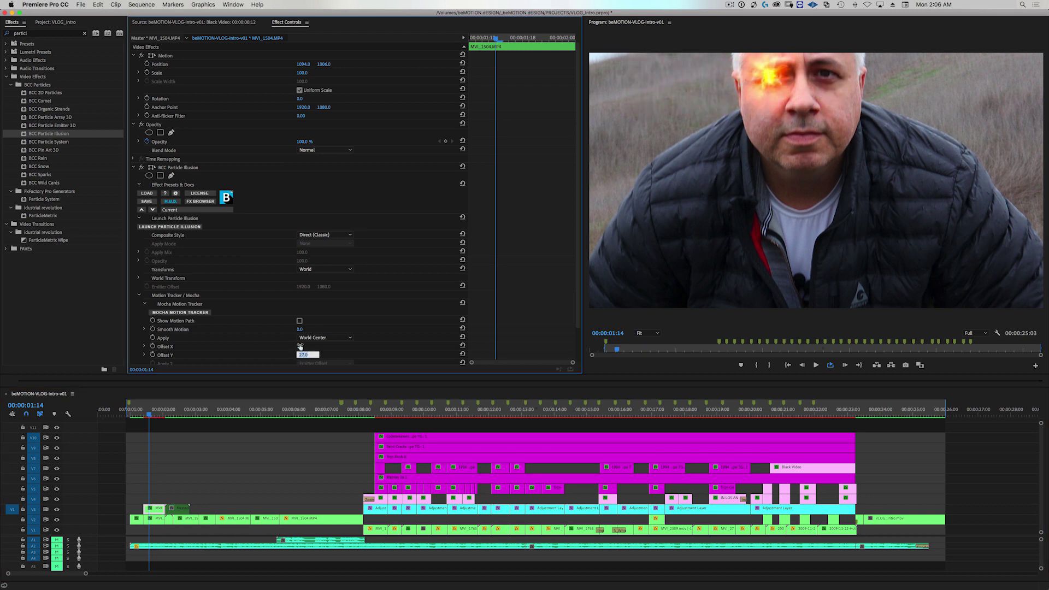
pyautogui.click(301, 347)
pyautogui.write('8')
pyautogui.click(153, 416)
pyautogui.moveTo(152, 417)
pyautogui.mouseDown()
pyautogui.moveTo(163, 415)
pyautogui.moveTo(154, 414)
pyautogui.mouseUp()
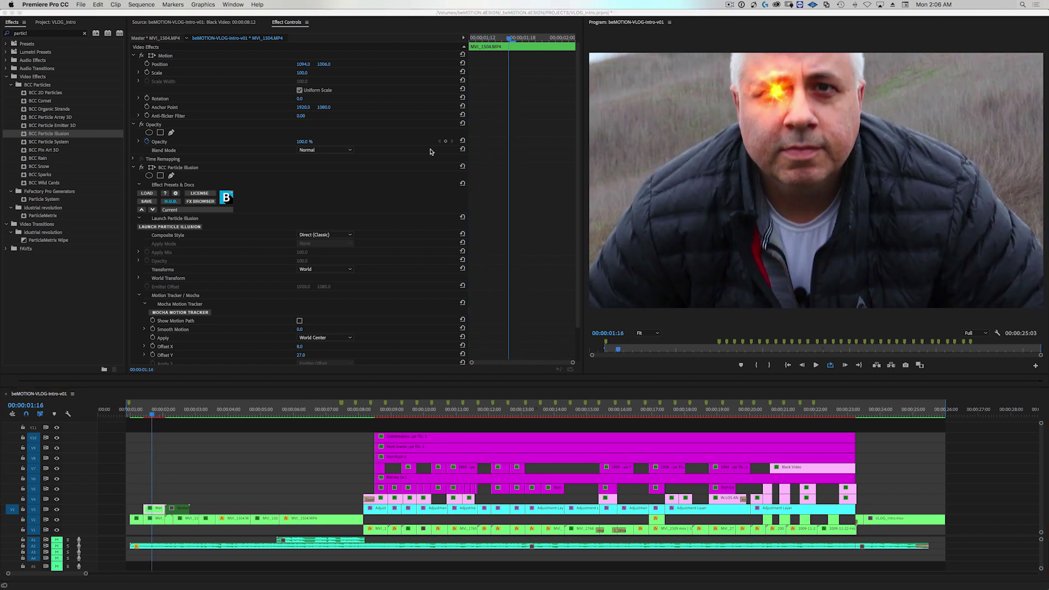
pyautogui.click(187, 231)
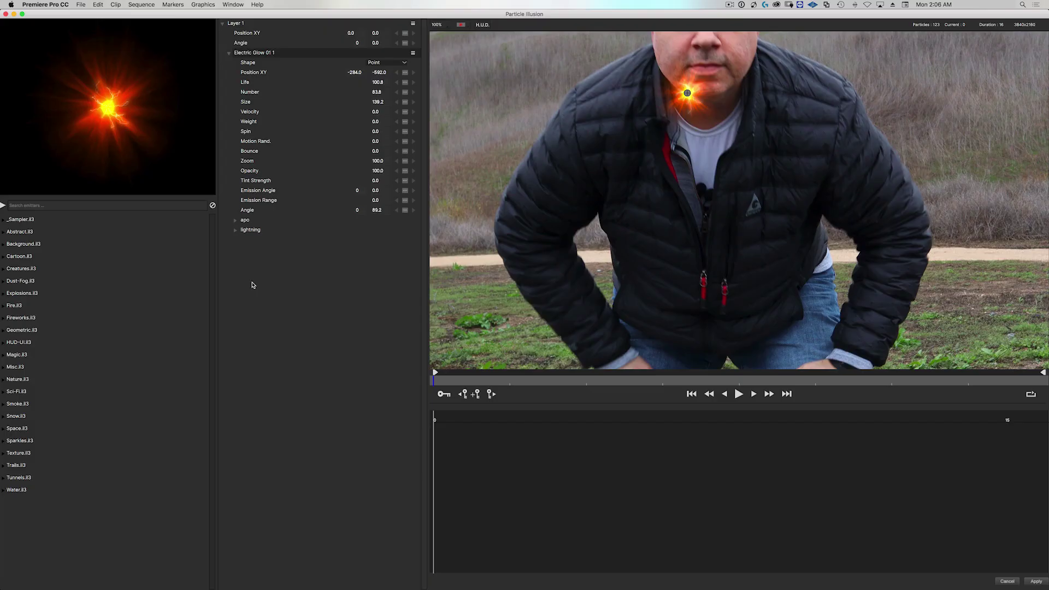
# - Set the glow emitter's position to 0, 0 and save the Particle Illusion changes
pyautogui.click(355, 72)
pyautogui.write('0')
pyautogui.press('Tab')
pyautogui.write('0')
pyautogui.press('Return')
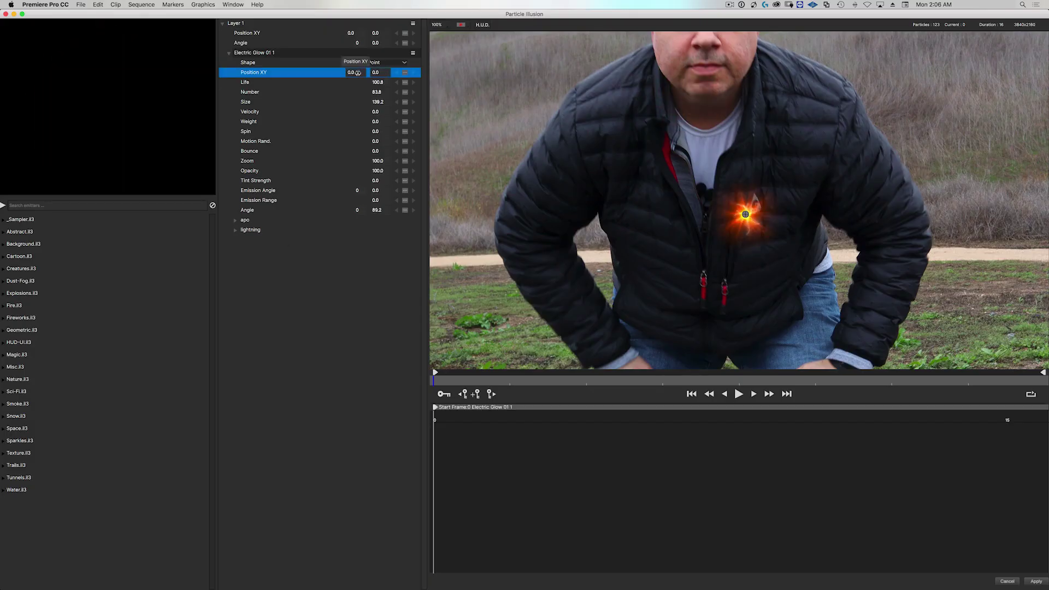
pyautogui.click(5, 14)
pyautogui.press('Return')
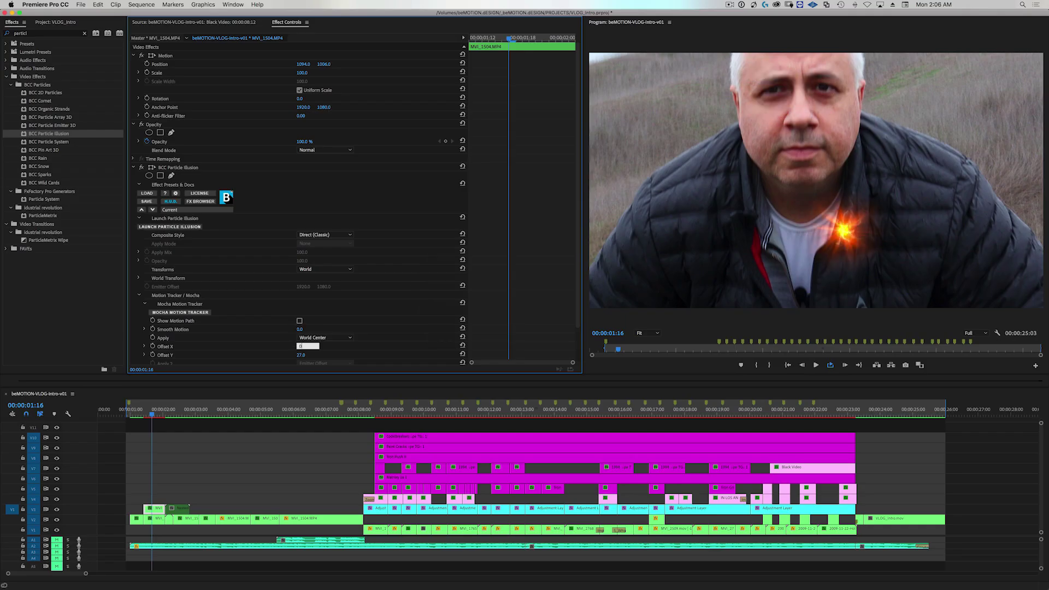
# - Step forward one frame and reset the Particle Illusion effect
pyautogui.click(163, 419)
pyautogui.press('Right')
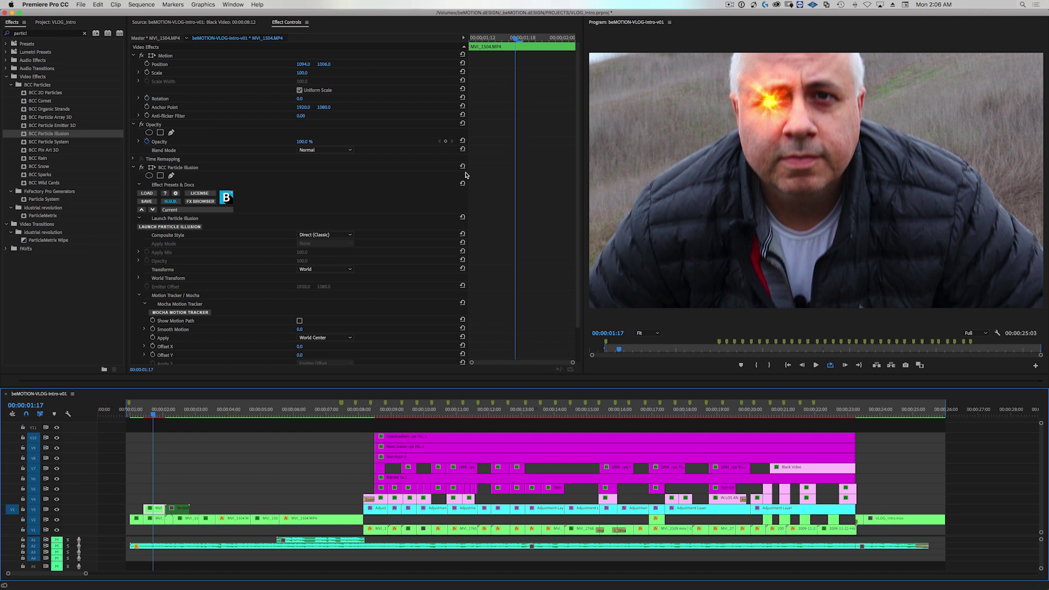
pyautogui.click(463, 166)
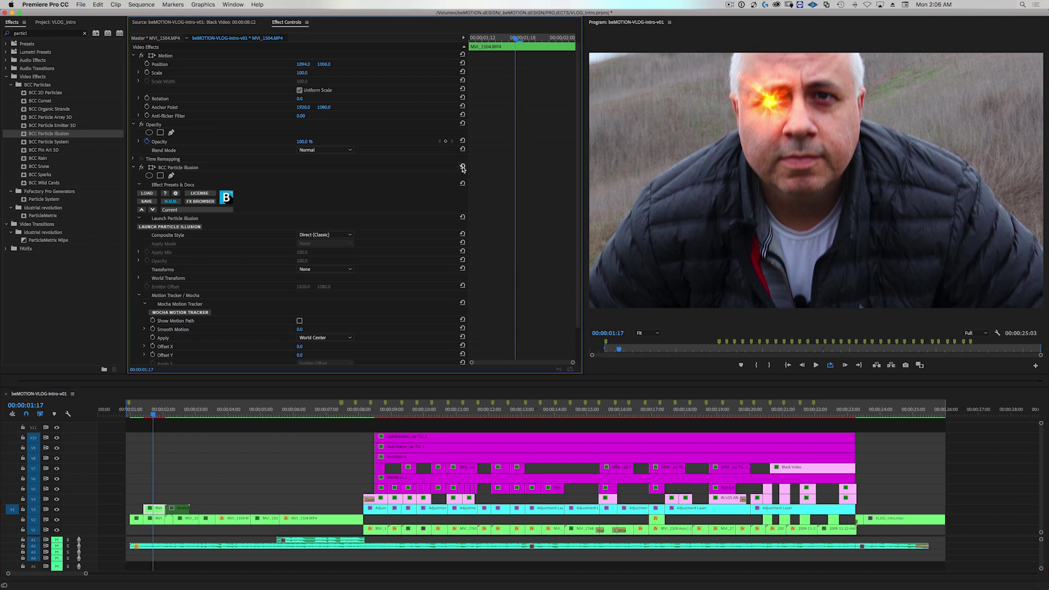
pyautogui.click(168, 218)
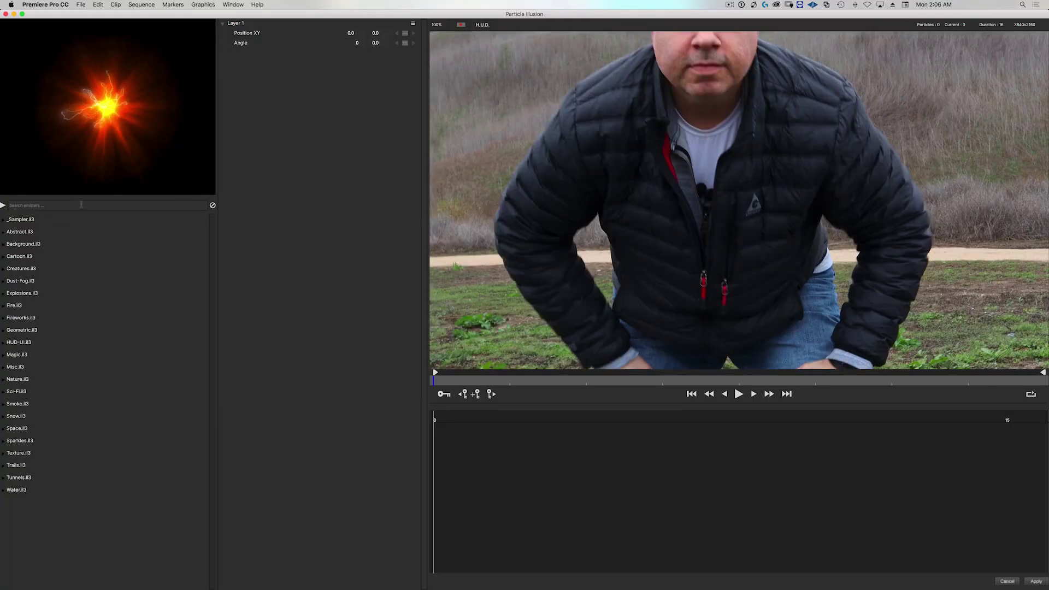
# - Search the emitters for 'tron gr' and add Tron Grid Map, returning to Premiere
pyautogui.write('tron gl')
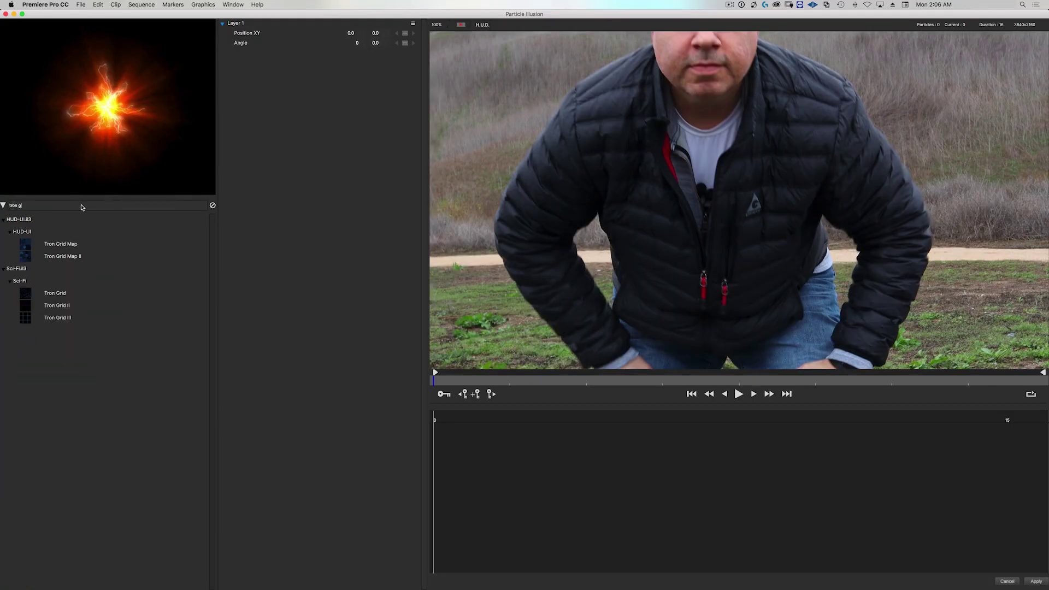
pyautogui.press('BackSpace')
pyautogui.write('r')
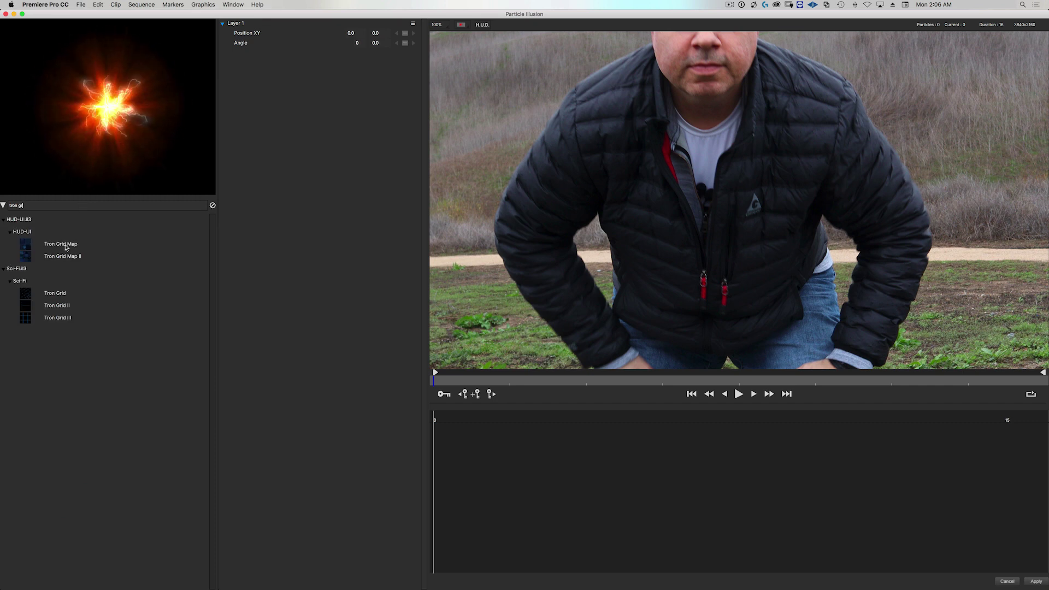
pyautogui.doubleClick(66, 245)
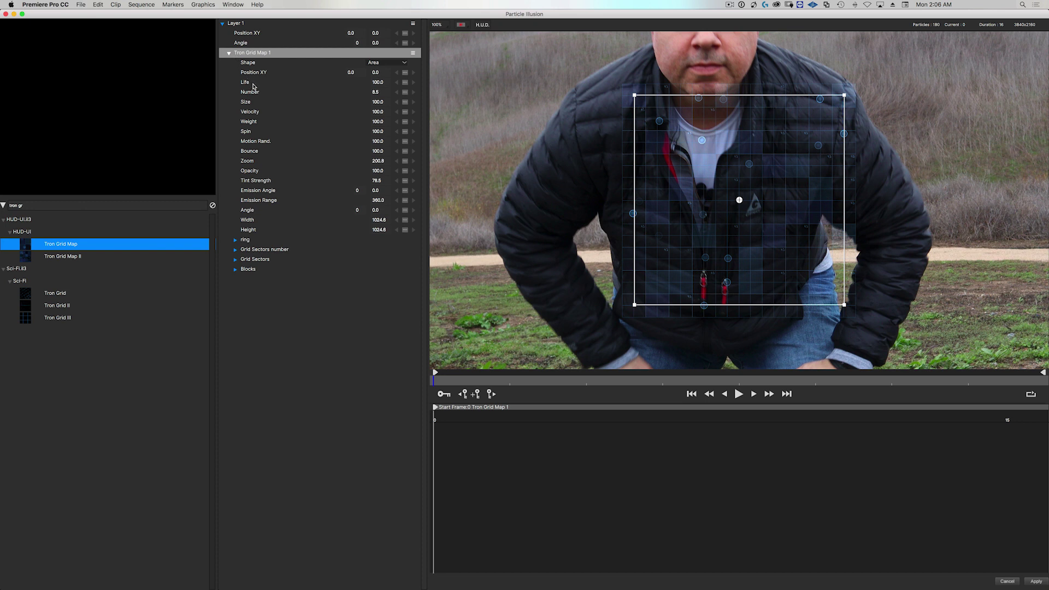
pyautogui.click(6, 15)
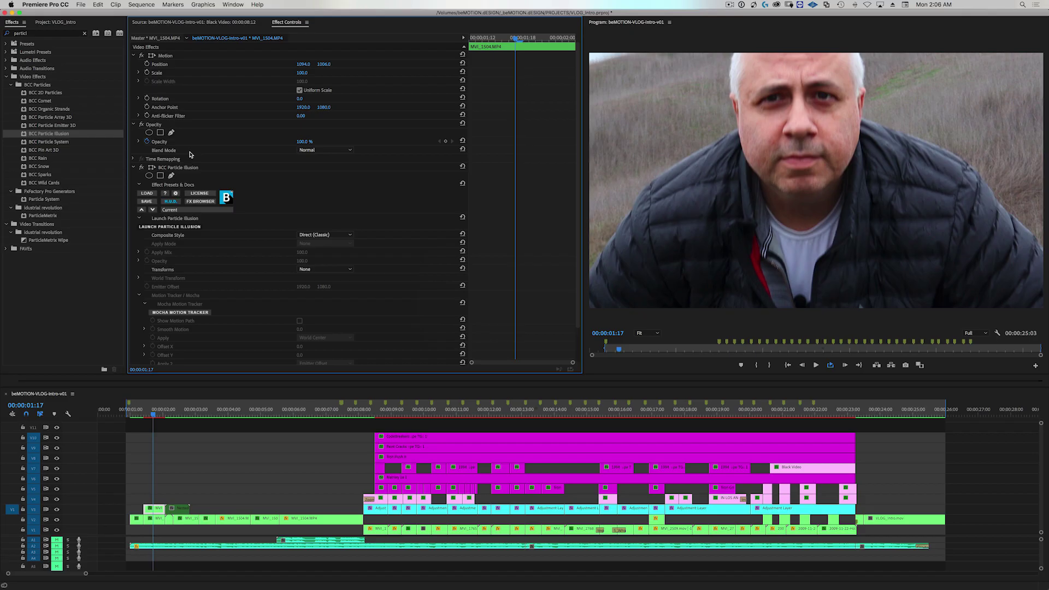
pyautogui.click(326, 269)
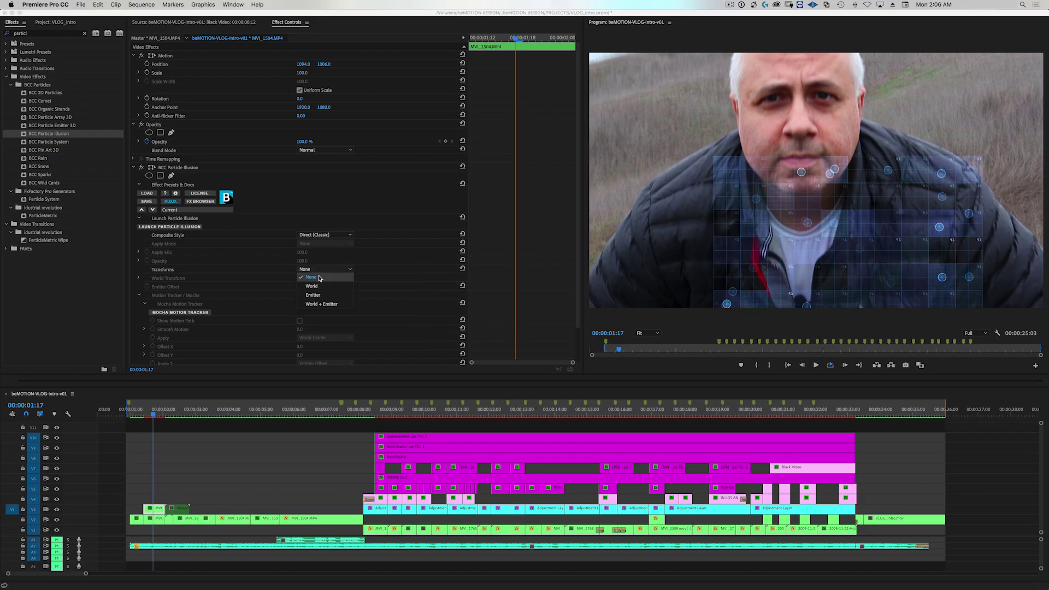
# - Set Transforms to World, launch Mocha, hide Emitter Offset and select World Center
pyautogui.click(321, 290)
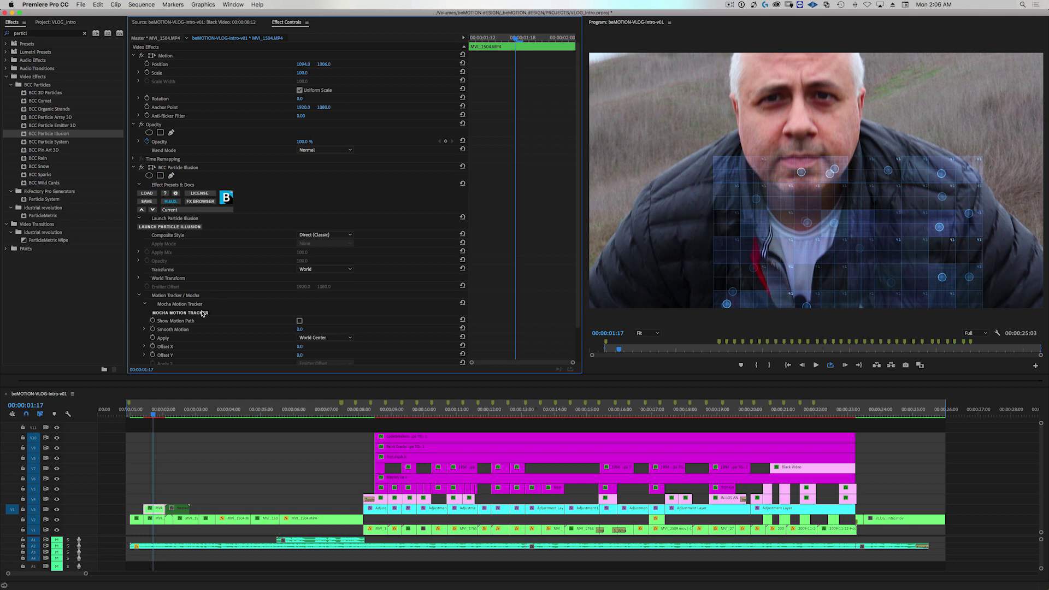
pyautogui.click(180, 312)
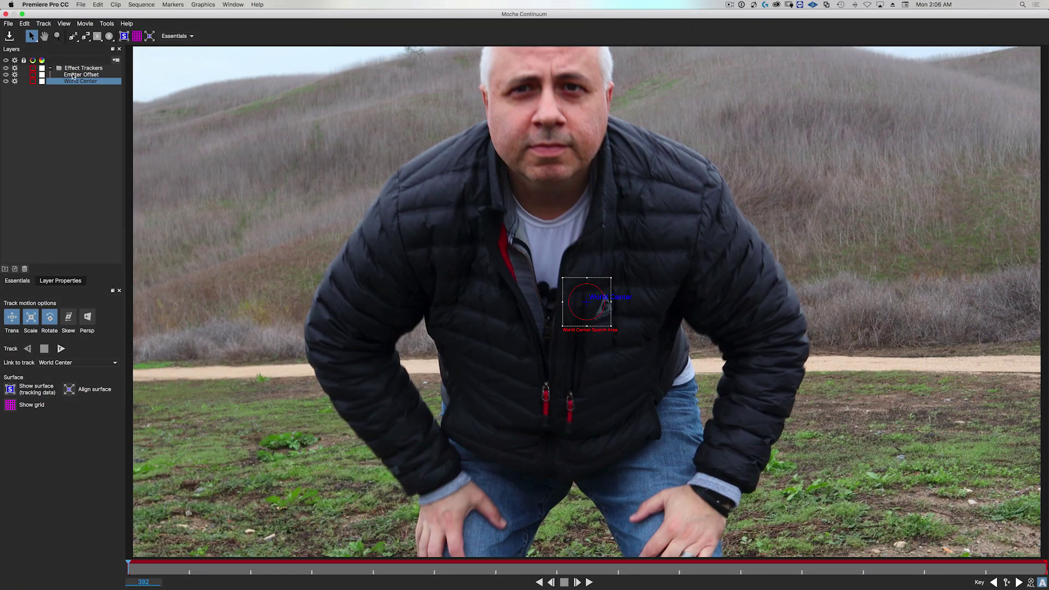
pyautogui.click(73, 76)
pyautogui.click(6, 75)
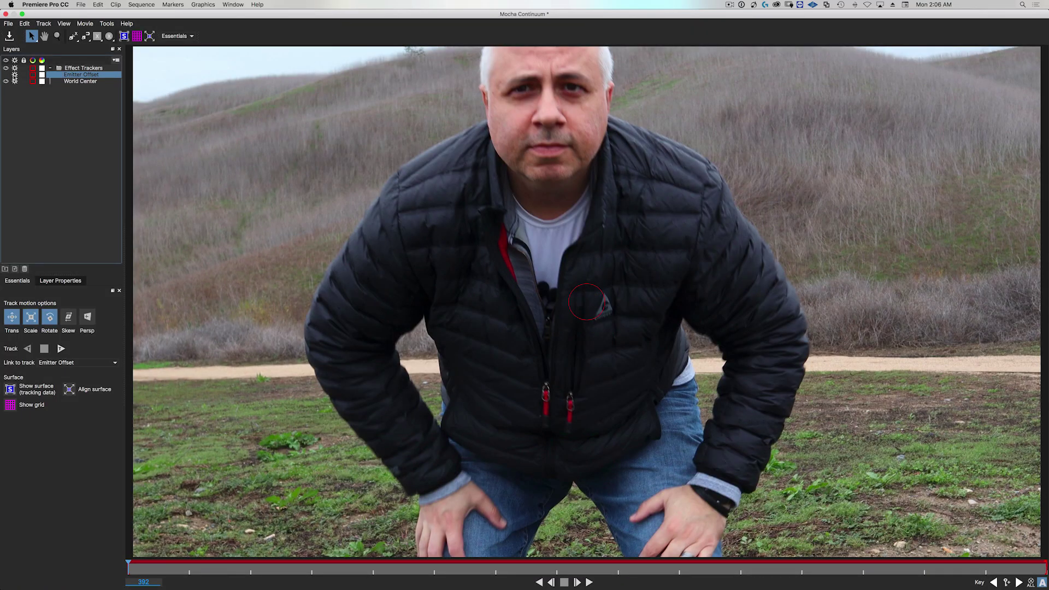
pyautogui.click(81, 83)
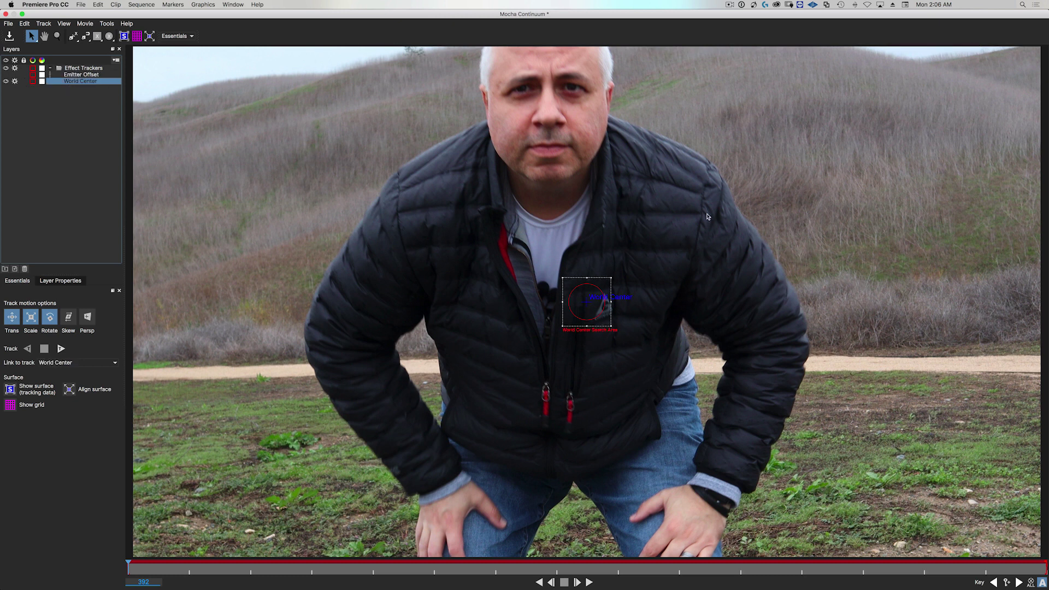
# - Move and enlarge the World Center search area over the face, then track it forward
pyautogui.moveTo(592, 284); pyautogui.dragTo(552, 96)
pyautogui.moveTo(568, 137); pyautogui.dragTo(625, 194)
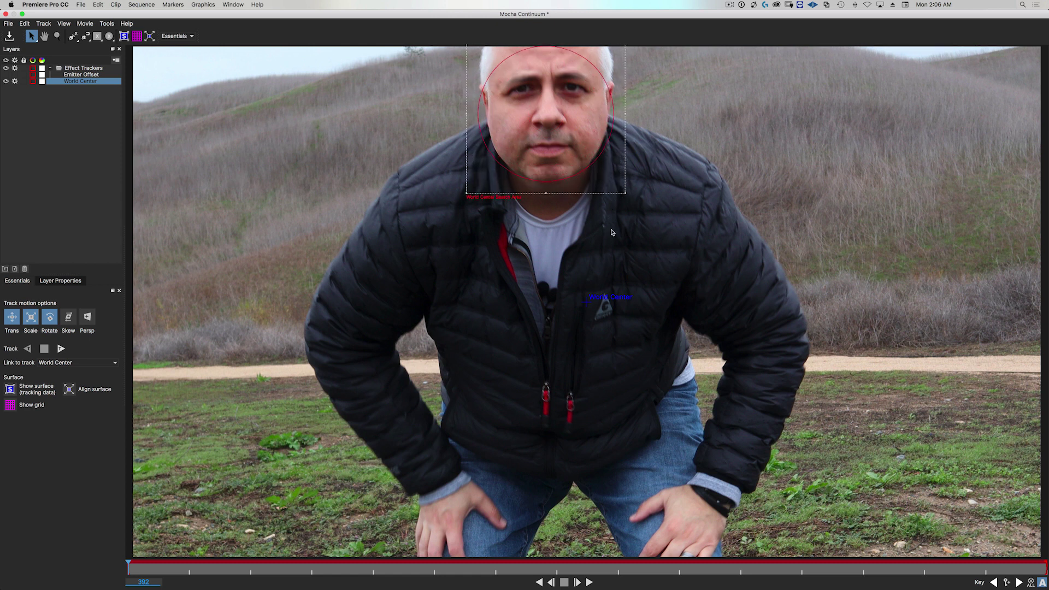
pyautogui.moveTo(580, 174)
pyautogui.mouseDown()
pyautogui.moveTo(586, 187)
pyautogui.moveTo(547, 109)
pyautogui.mouseUp()
pyautogui.moveTo(546, 110); pyautogui.dragTo(546, 110)
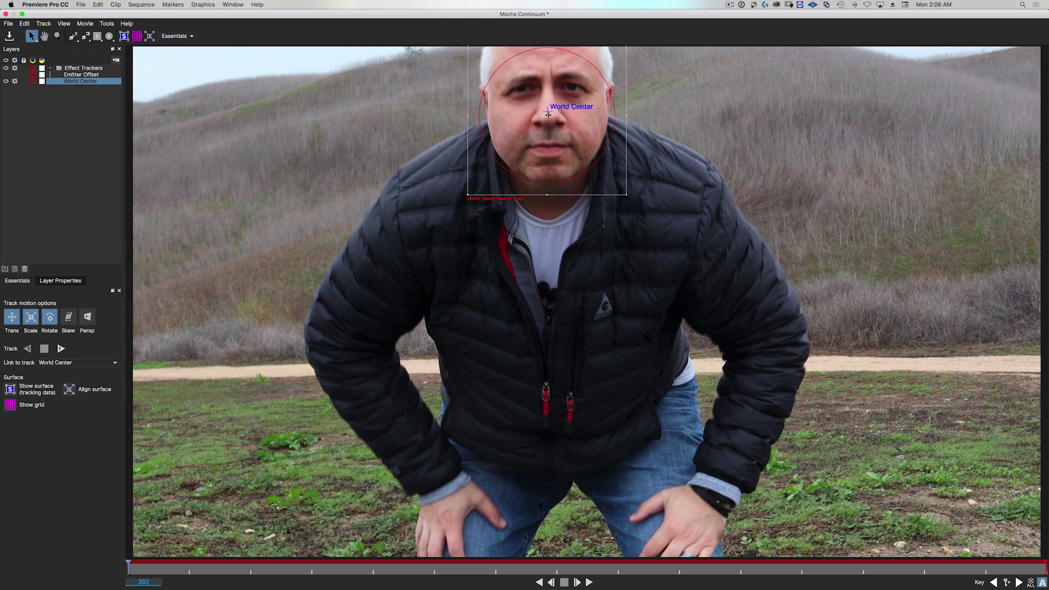
pyautogui.click(60, 349)
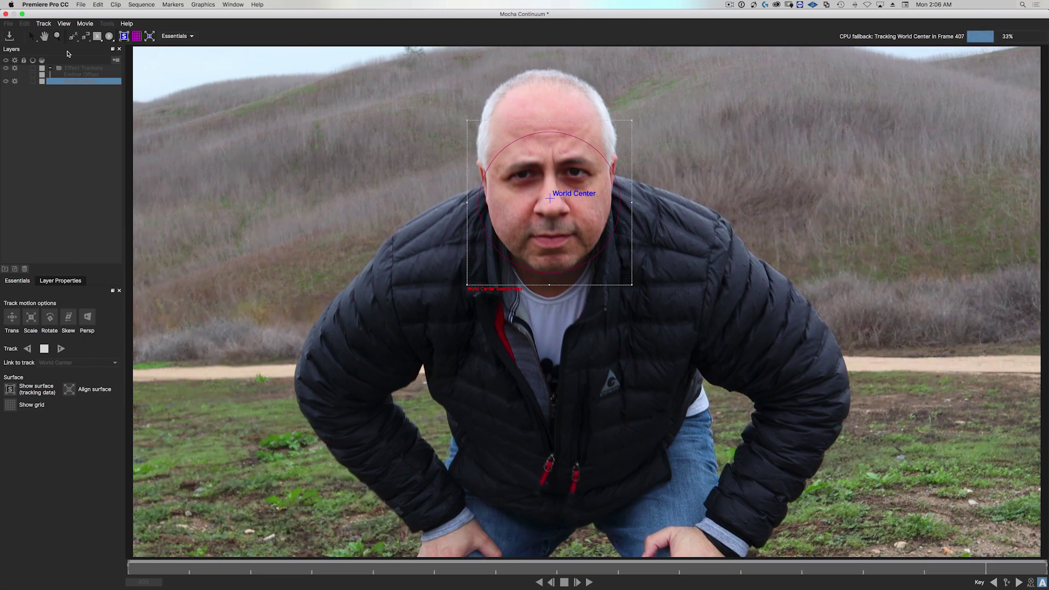
pyautogui.press('super+w')
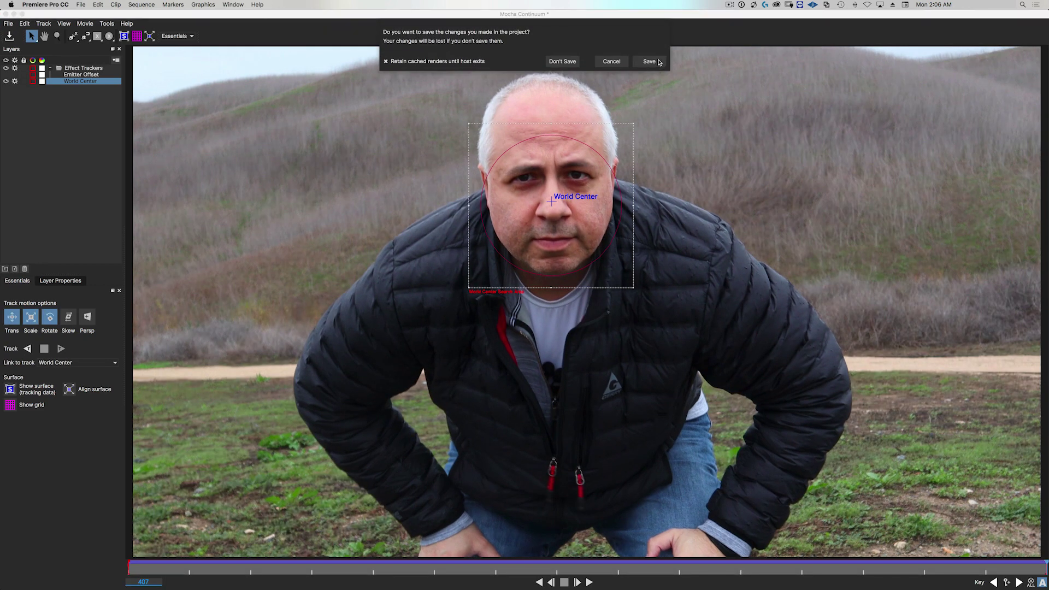
# - Save the Mocha tracking, move back to 00:00:01:19, and reopen Particle Illusion
pyautogui.press('Return')
pyautogui.moveTo(161, 415)
pyautogui.mouseDown()
pyautogui.moveTo(145, 418)
pyautogui.moveTo(156, 417)
pyautogui.mouseUp()
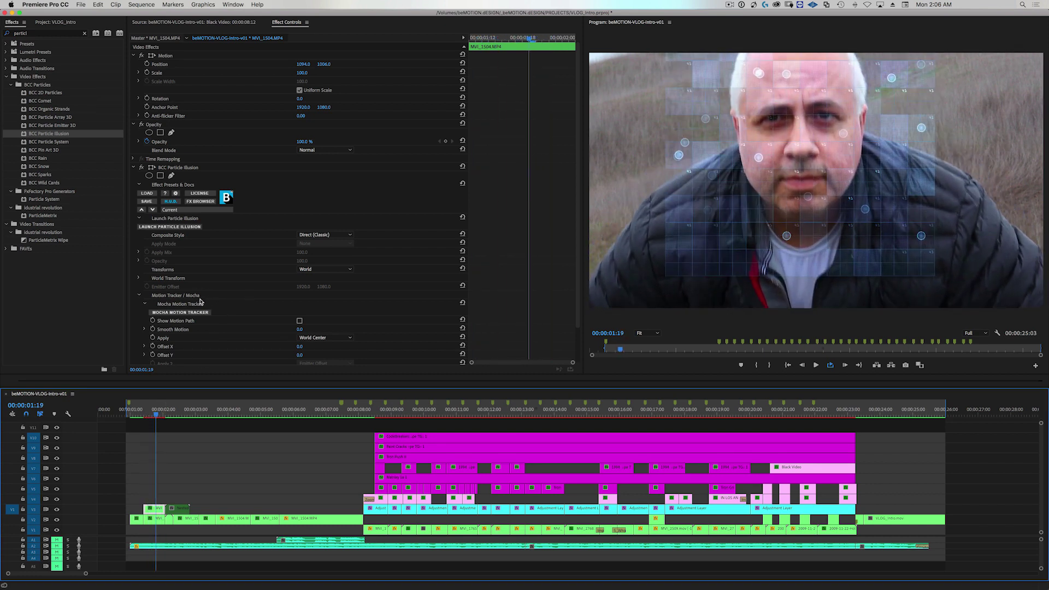
pyautogui.click(191, 229)
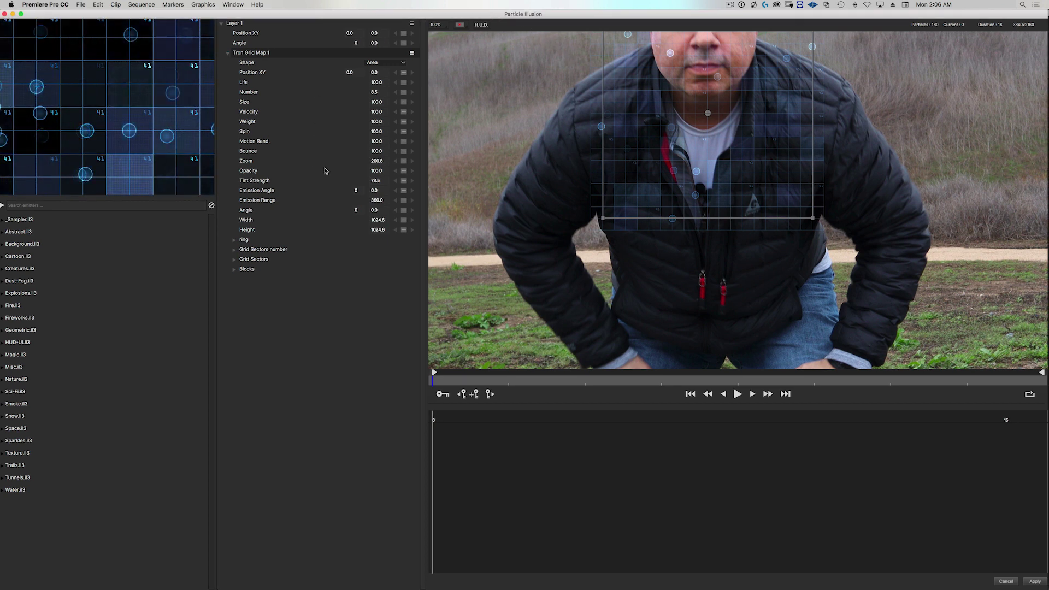
# - Set the Tron Grid Map 1 emitter's Width and Height to 500
pyautogui.click(375, 219)
pyautogui.click(378, 221)
pyautogui.write('500')
pyautogui.press('Tab')
pyautogui.write('500')
pyautogui.press('Return')
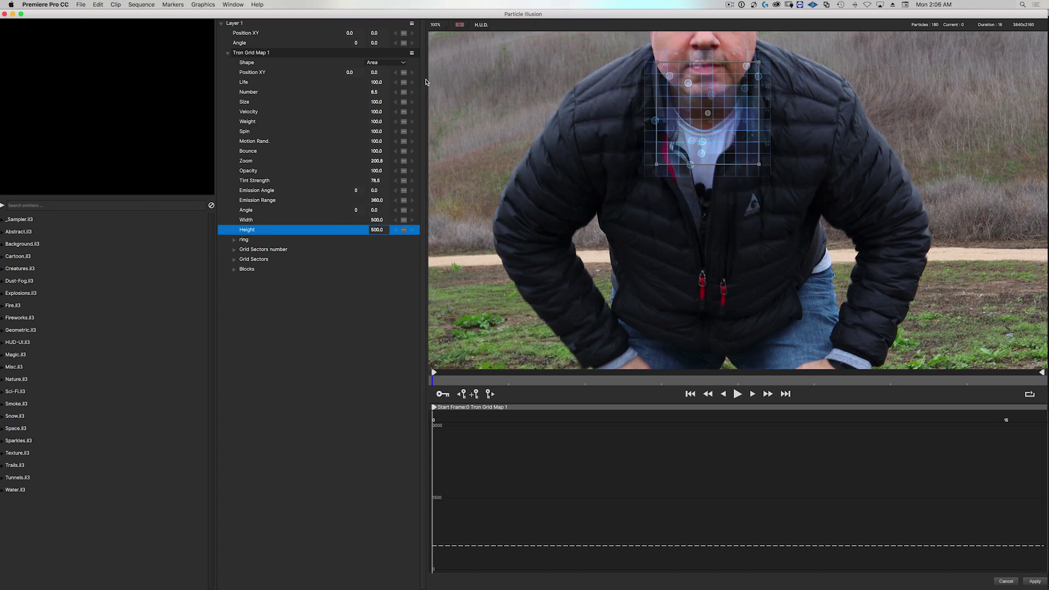
# - Try the preview backgrounds and settle on Composite over Source Video
pyautogui.click(480, 26)
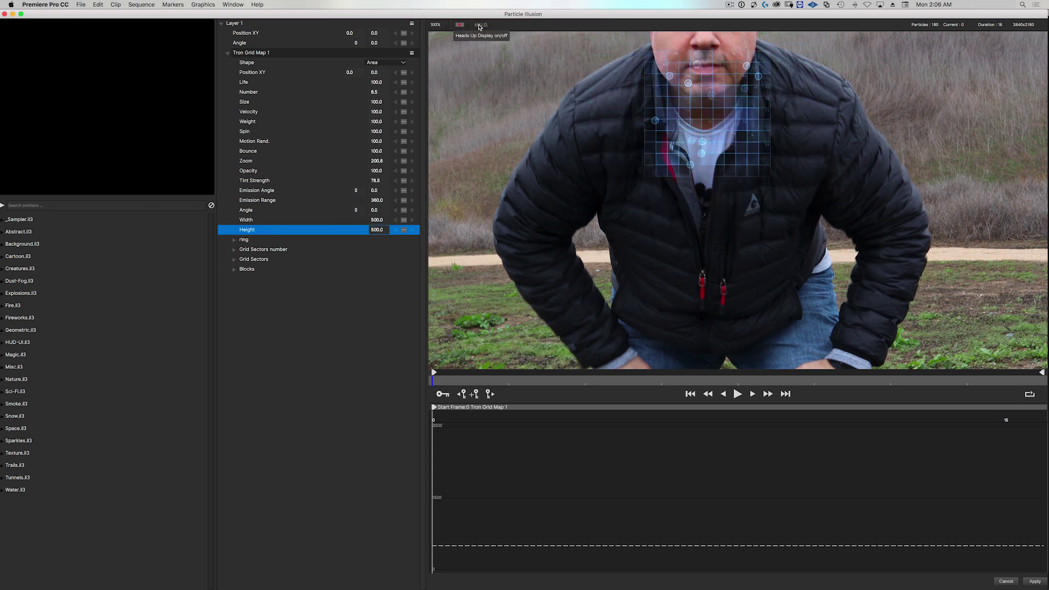
pyautogui.click(473, 26)
pyautogui.click(461, 26)
pyautogui.click(471, 28)
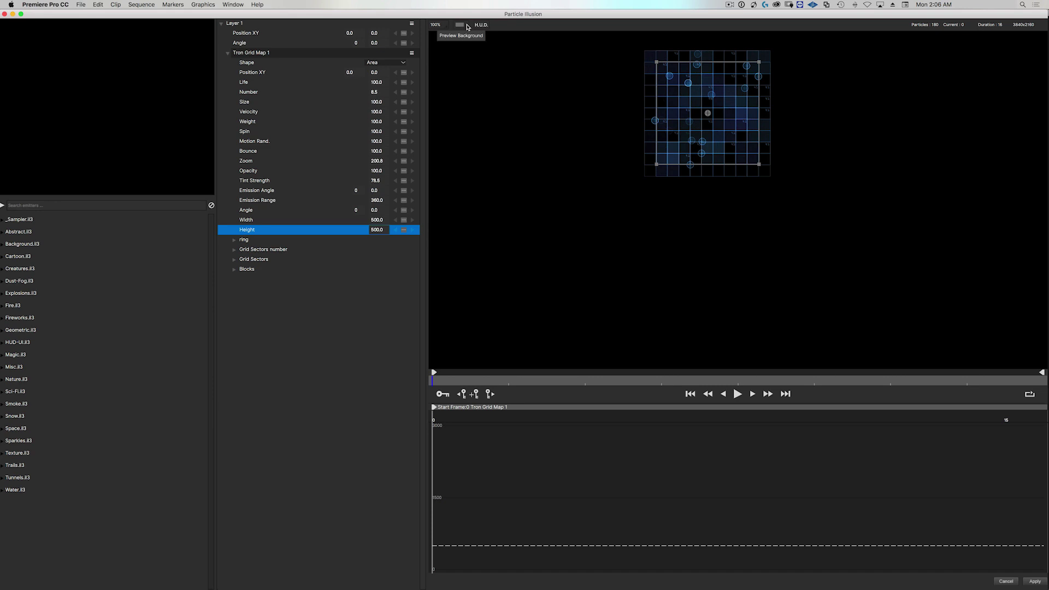
pyautogui.click(467, 26)
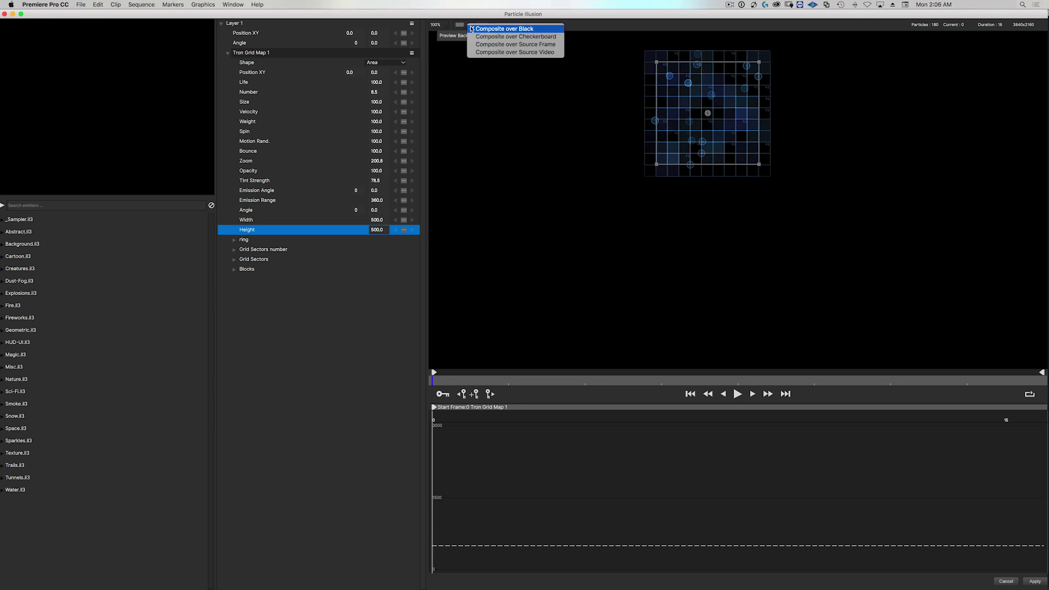
pyautogui.click(505, 36)
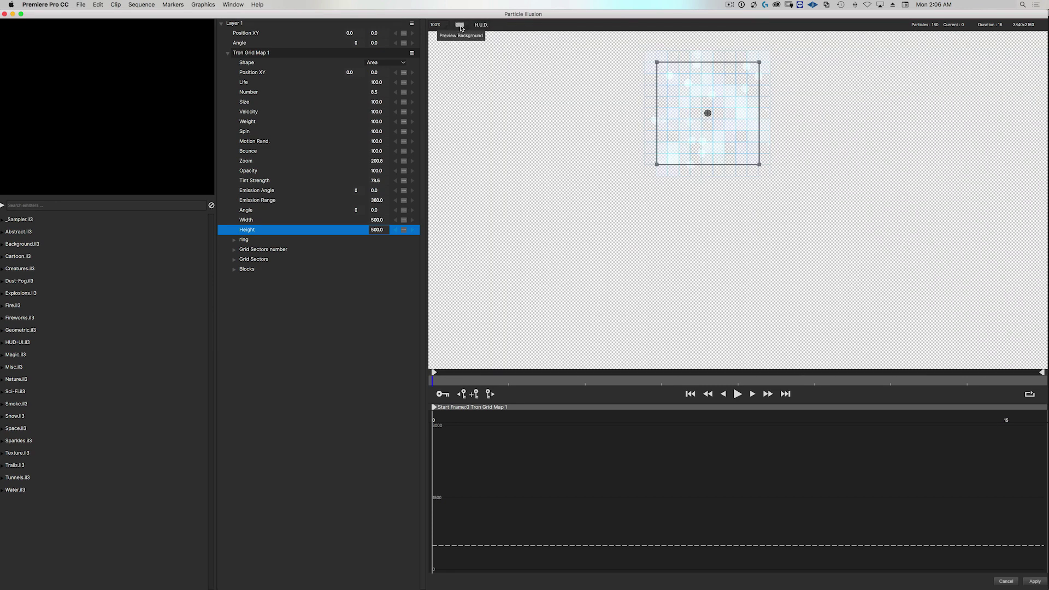
pyautogui.click(459, 27)
pyautogui.click(473, 29)
pyautogui.click(464, 27)
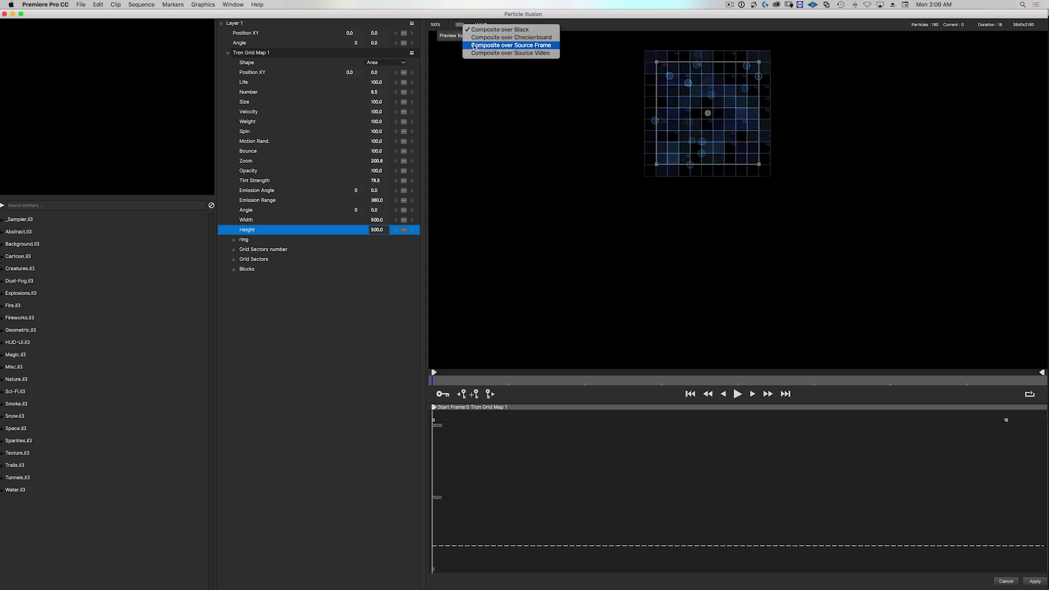
pyautogui.click(474, 45)
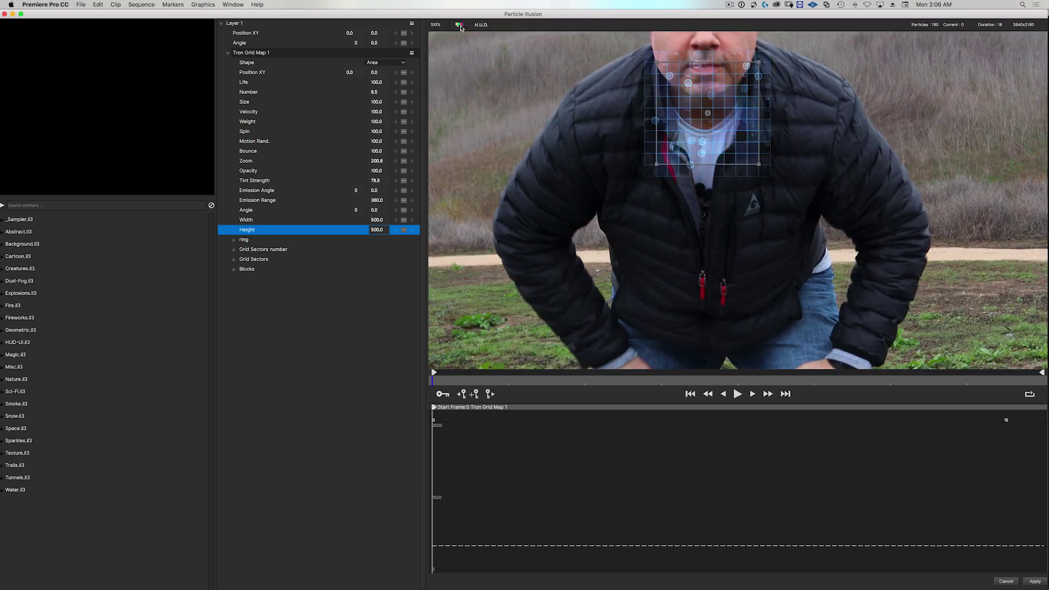
pyautogui.click(460, 27)
pyautogui.click(484, 54)
# - Play the grid animation preview, stop it, and return to Premiere
pyautogui.click(738, 394)
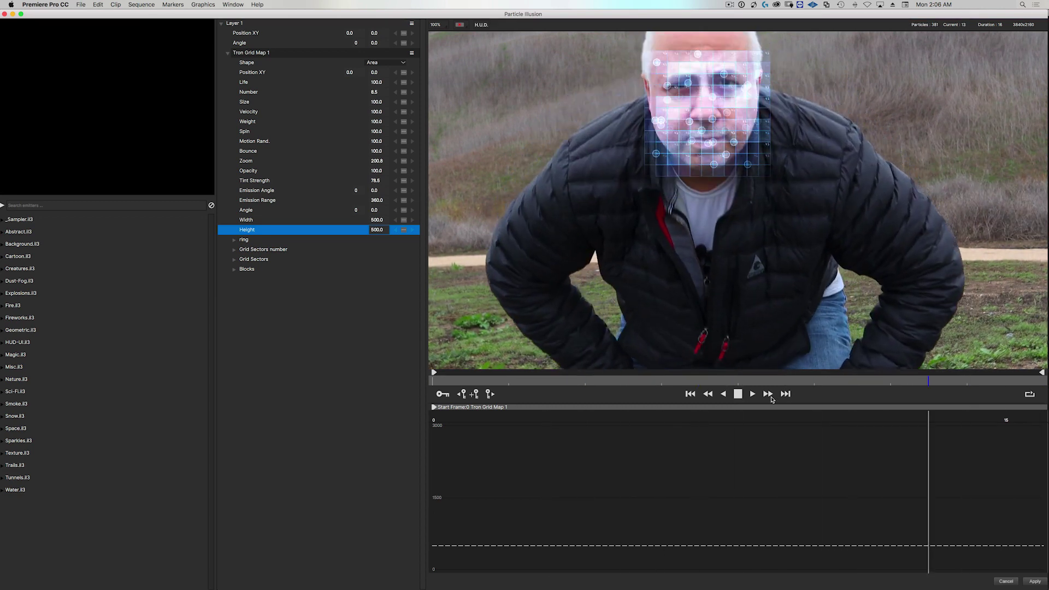
pyautogui.press('space')
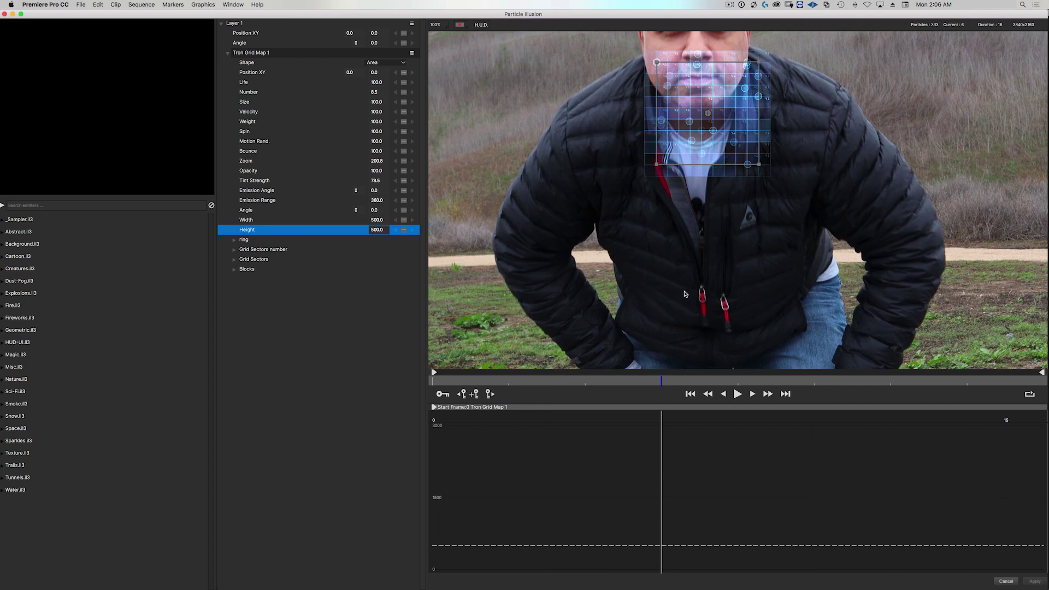
pyautogui.click(1006, 581)
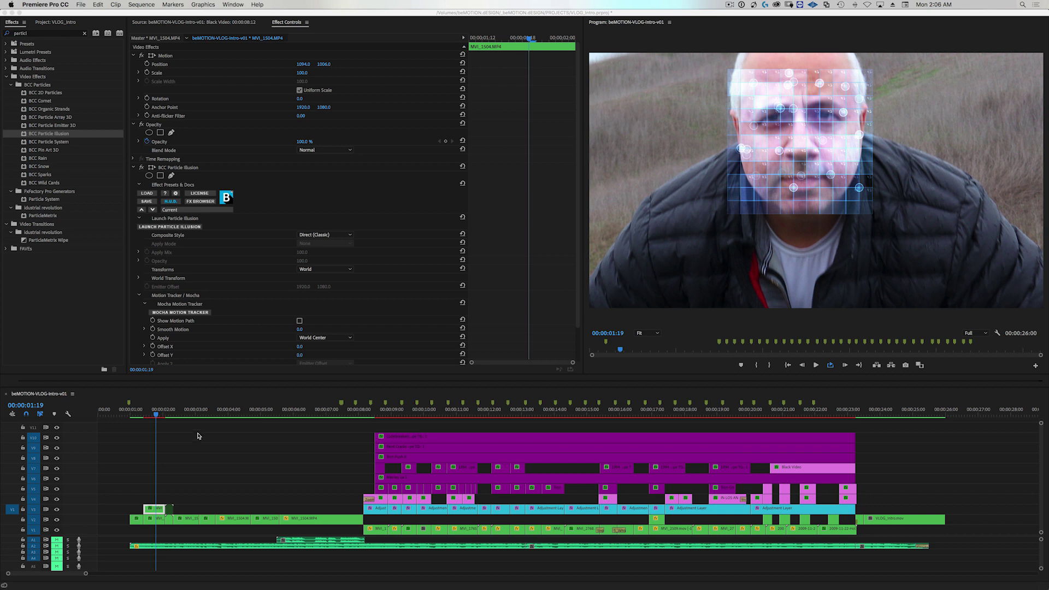
# - Play the intro from around 00:00:02:04 to check the glowing eyes, then select Nested Sequence 02
pyautogui.click(176, 414)
pyautogui.click(171, 415)
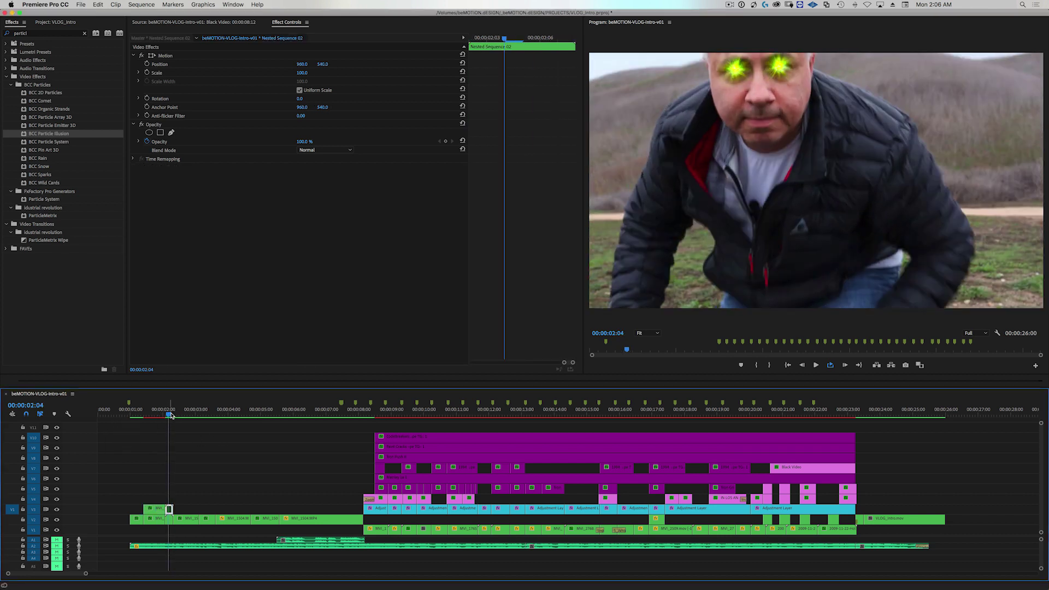
pyautogui.press('Left')
pyautogui.press('Left')
pyautogui.press('Right')
pyautogui.press('Right')
pyautogui.press('Right')
pyautogui.press('Right')
pyautogui.press('Right')
pyautogui.press('Right')
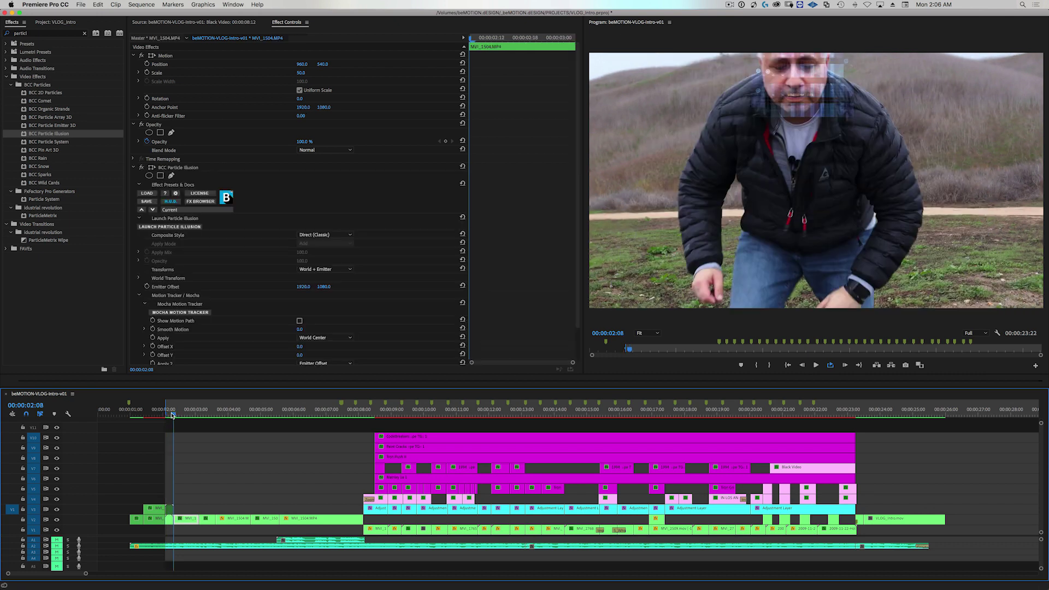
pyautogui.press('space')
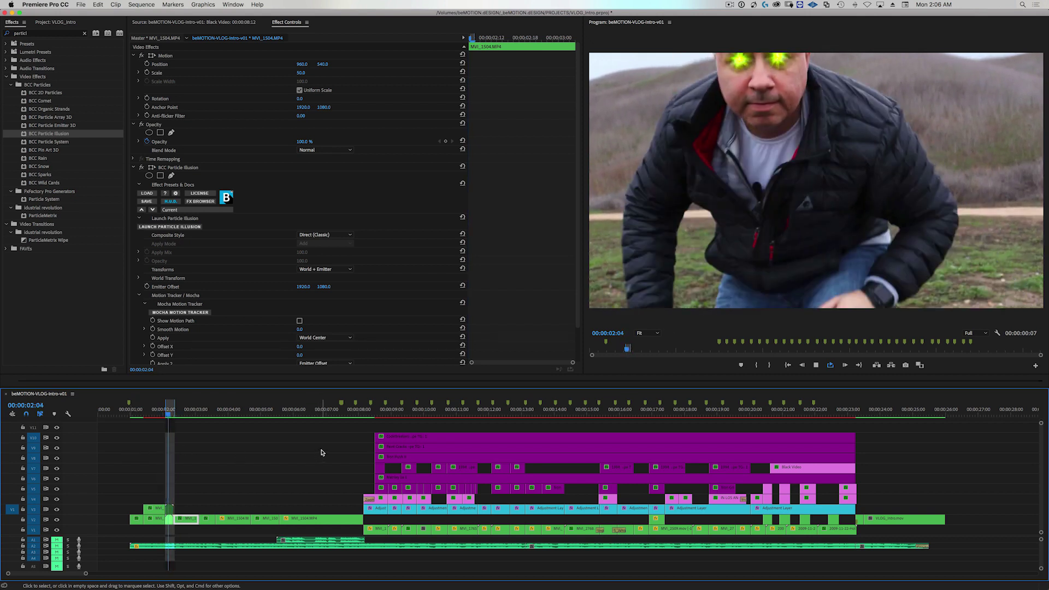
pyautogui.click(169, 509)
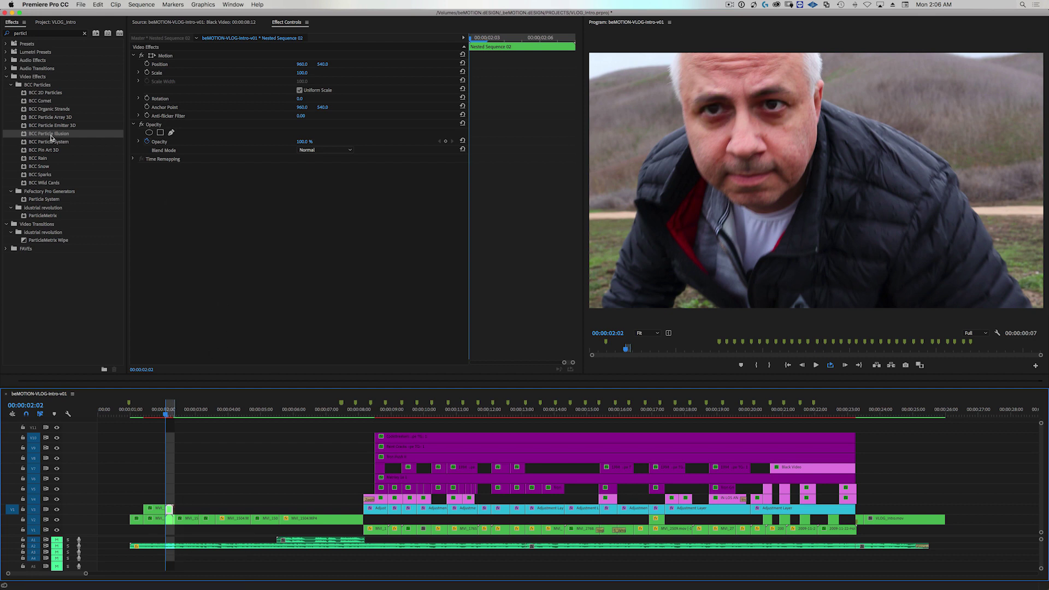
# - Apply BCC Particle Illusion to Nested Sequence 02, set Transforms to World, and launch Mocha
pyautogui.moveTo(51, 134); pyautogui.dragTo(77, 148)
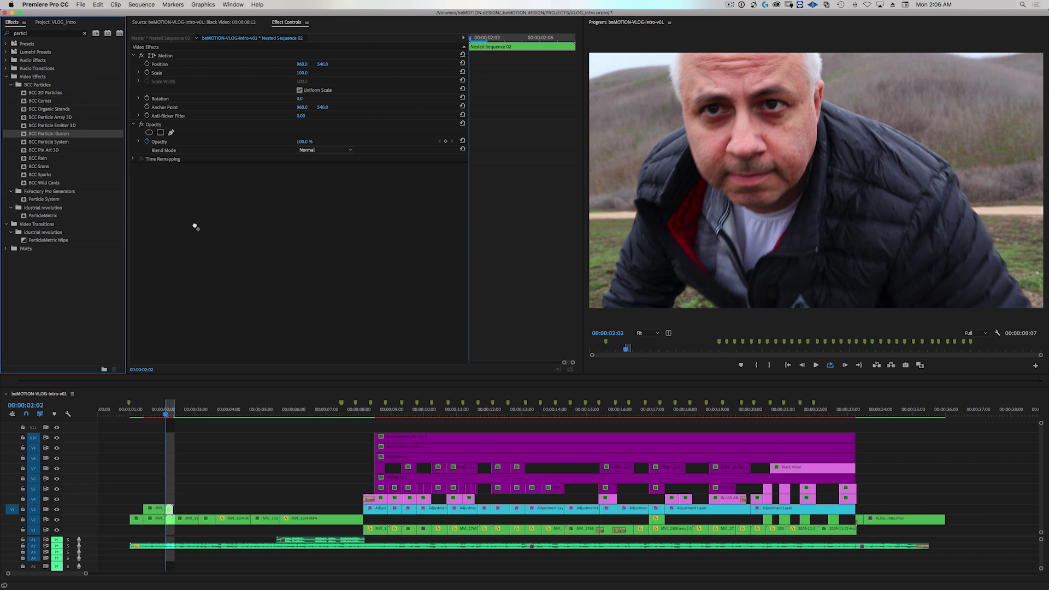
pyautogui.moveTo(195, 226); pyautogui.dragTo(251, 236)
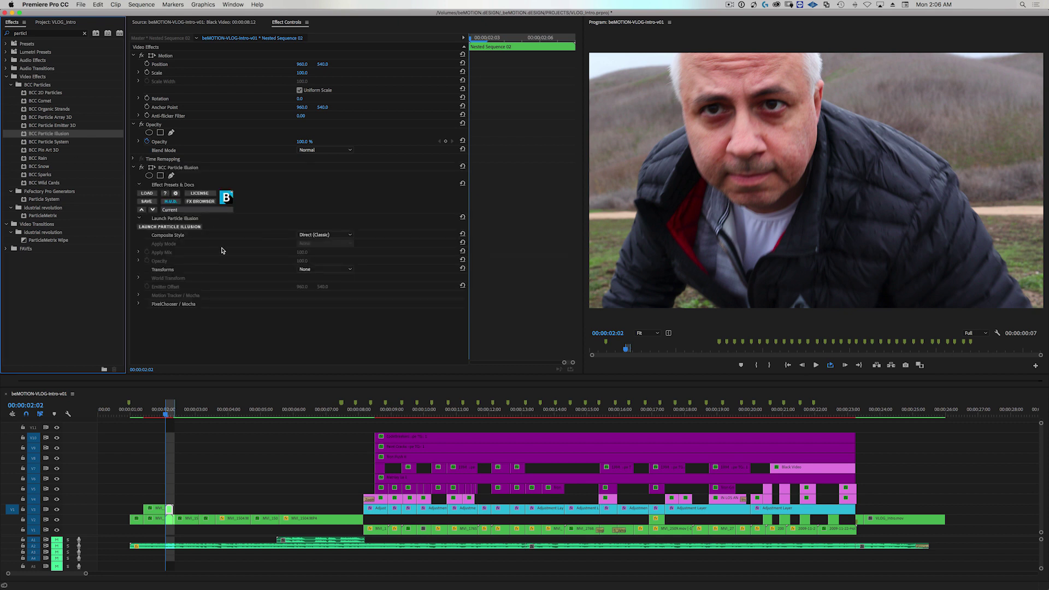
pyautogui.click(323, 268)
pyautogui.click(309, 287)
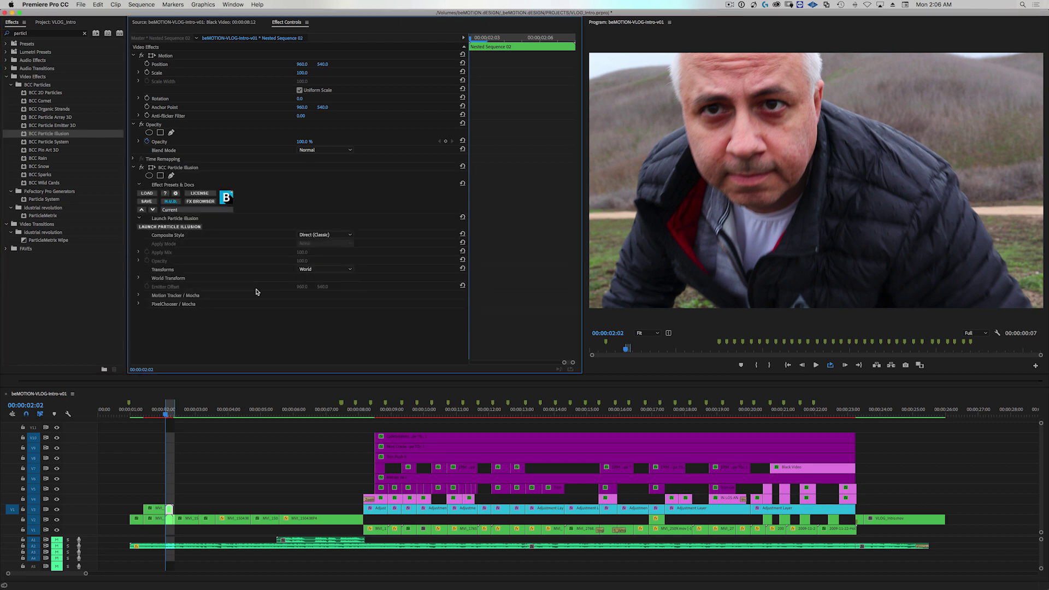
pyautogui.click(139, 296)
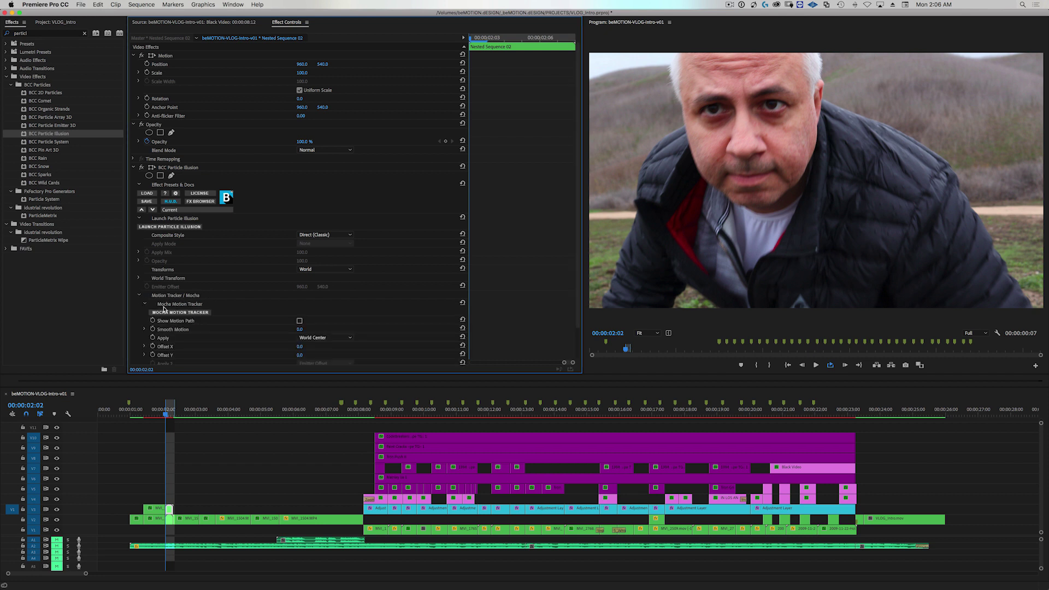
pyautogui.click(196, 314)
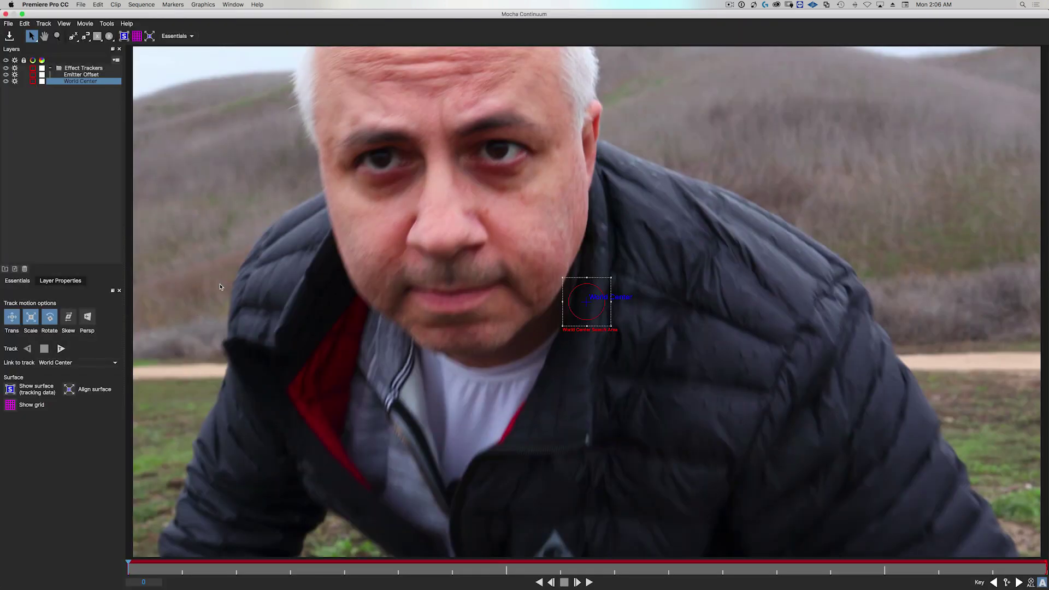
# - Place the World Center search area on the left eye, track forward, and check frame 14
pyautogui.moveTo(605, 318); pyautogui.dragTo(396, 178)
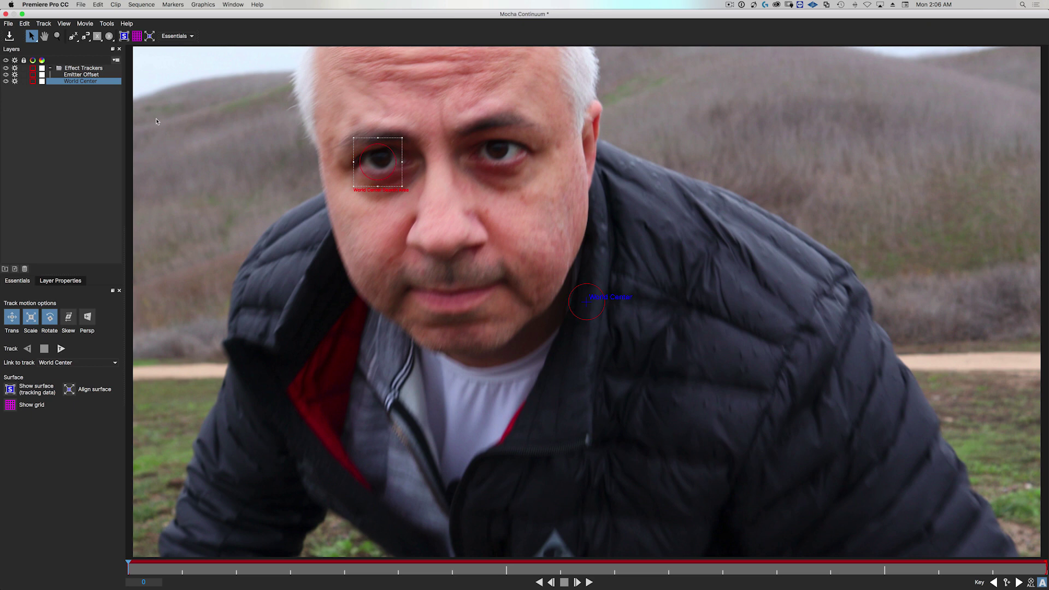
pyautogui.moveTo(385, 160); pyautogui.dragTo(388, 157)
pyautogui.click(61, 350)
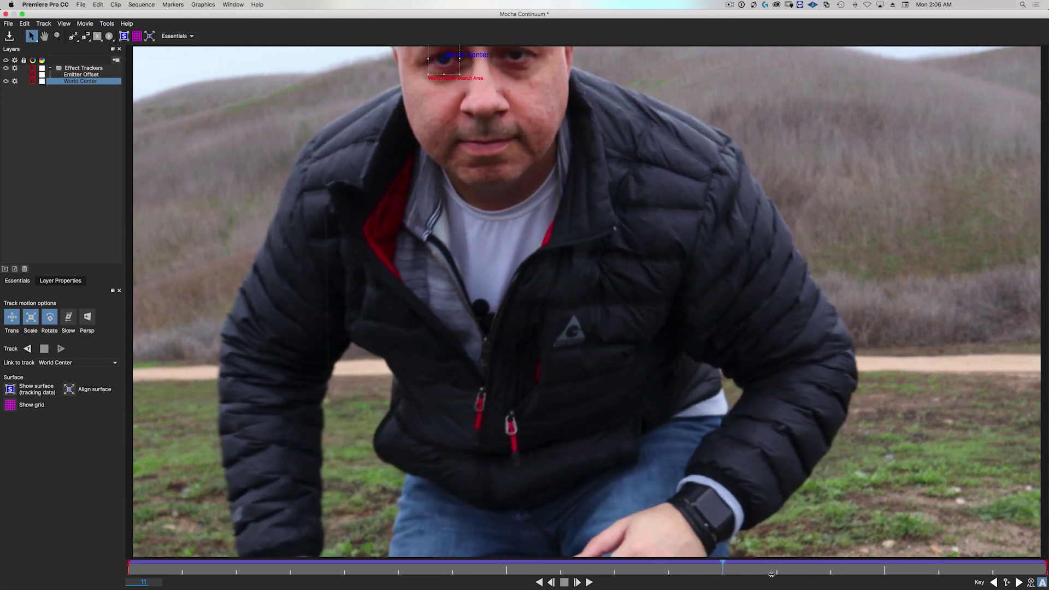
pyautogui.click(883, 572)
# - Switch to the Classic workspace and turn off Rotation for the World Center layer
pyautogui.click(176, 36)
pyautogui.click(175, 46)
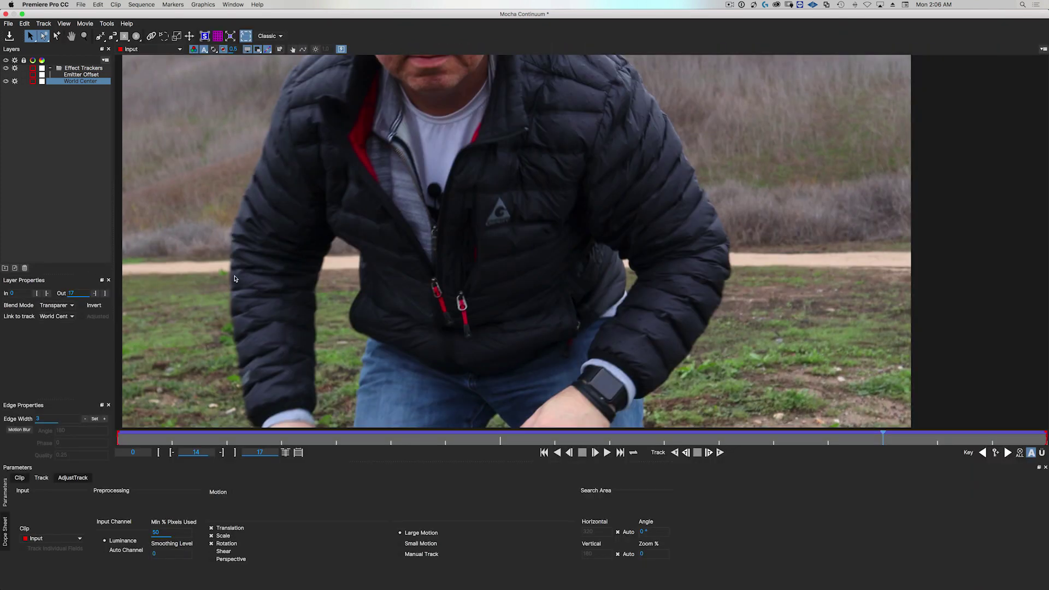
pyautogui.click(385, 279)
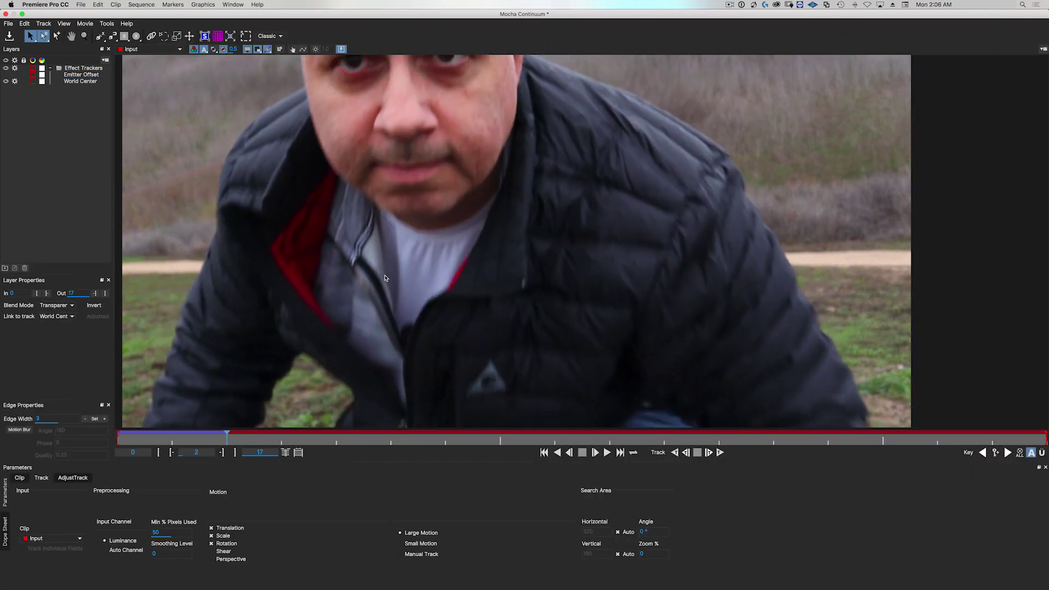
pyautogui.click(343, 92)
pyautogui.click(211, 543)
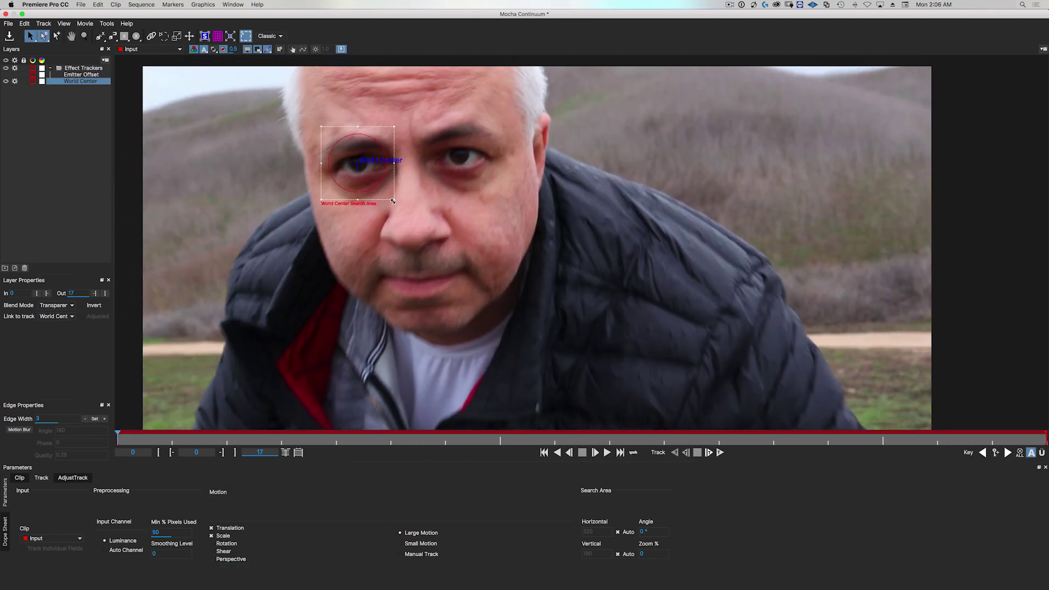
# - Shrink the search area around the eye, retrack forward to frame 17, review, and save the track
pyautogui.moveTo(393, 202); pyautogui.dragTo(391, 197)
pyautogui.click(722, 453)
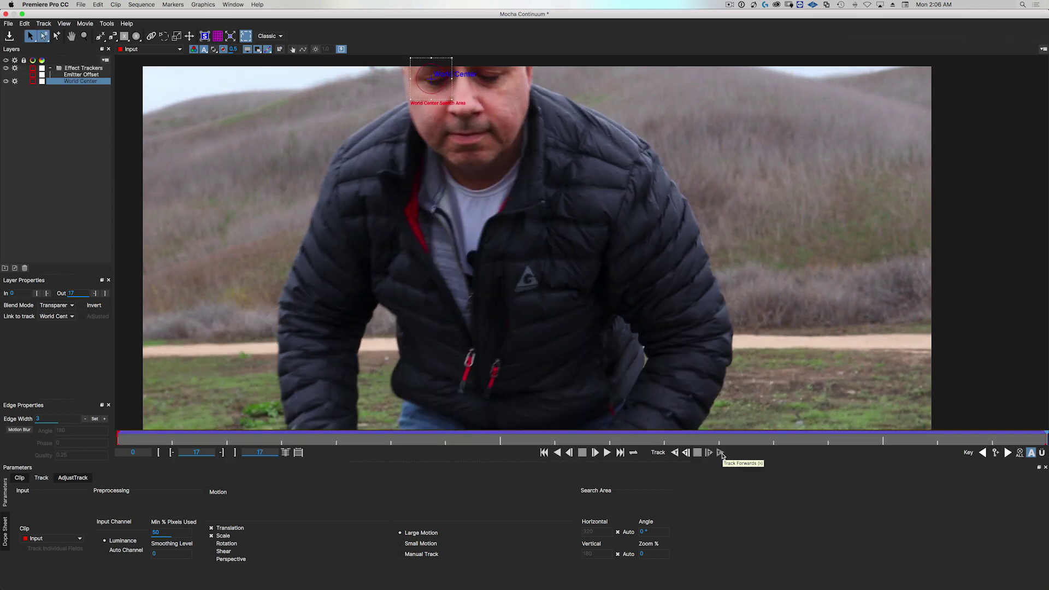
pyautogui.click(607, 452)
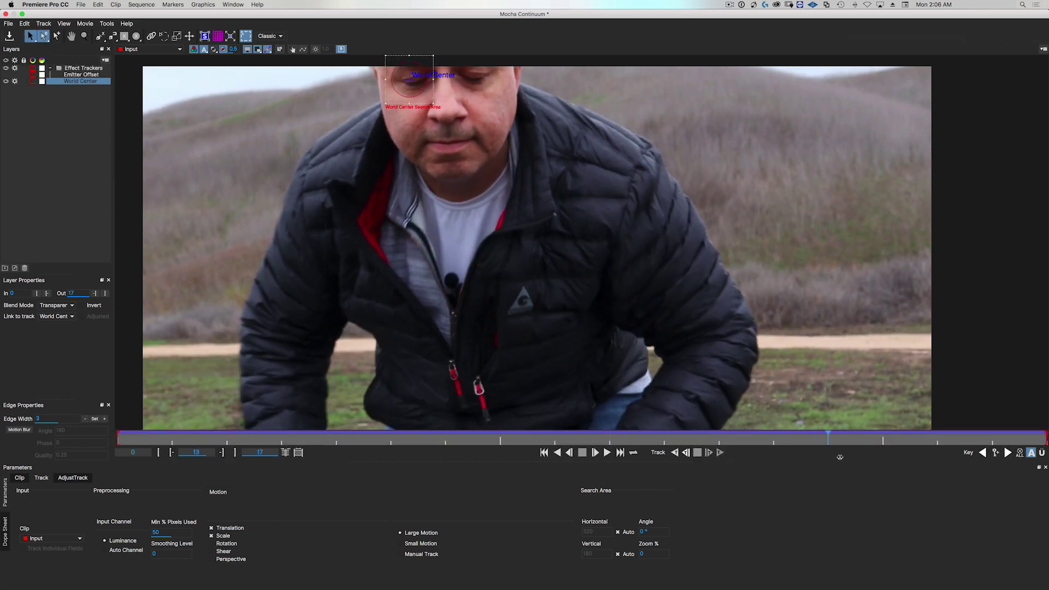
pyautogui.click(6, 14)
pyautogui.press('Return')
# - Add an Electric Glow 08 1 emitter in Particle Illusion at Position XY 0, 0 and save
pyautogui.click(170, 228)
pyautogui.click(695, 158)
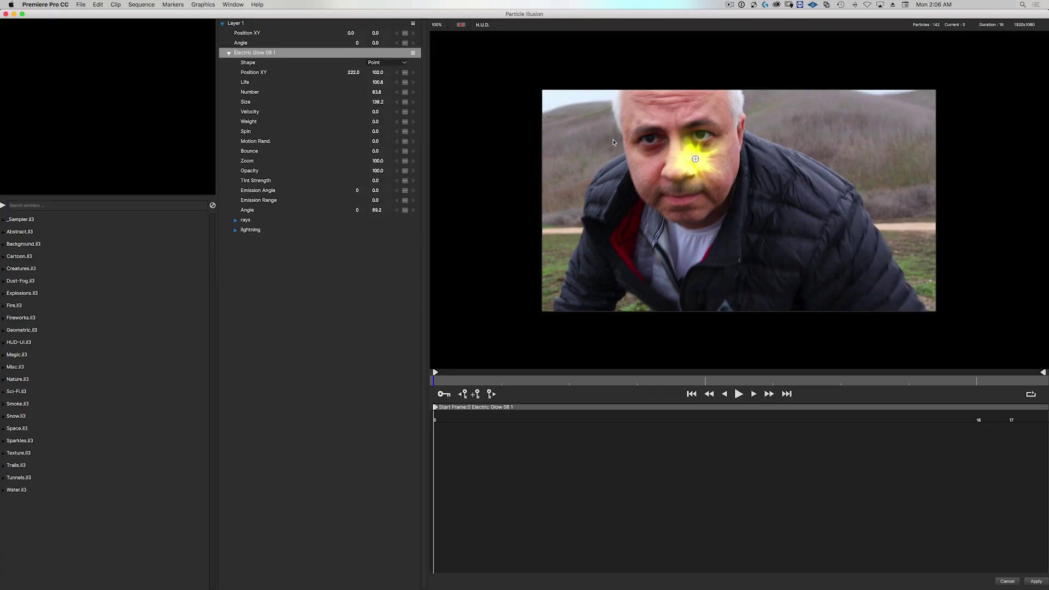
pyautogui.click(352, 73)
pyautogui.moveTo(352, 72); pyautogui.dragTo(9, 30)
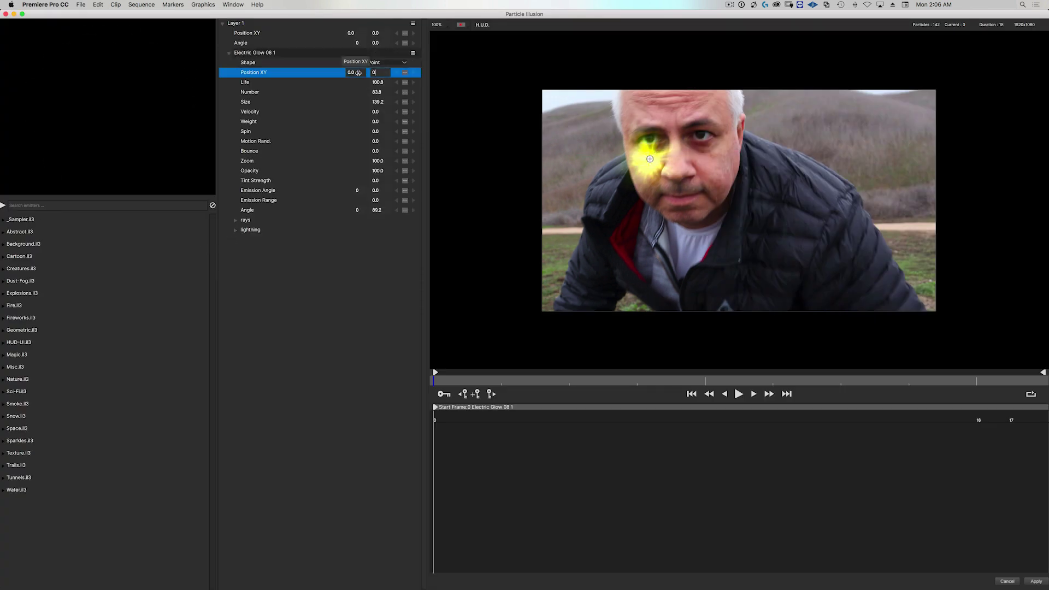
pyautogui.click(5, 14)
pyautogui.press('Return')
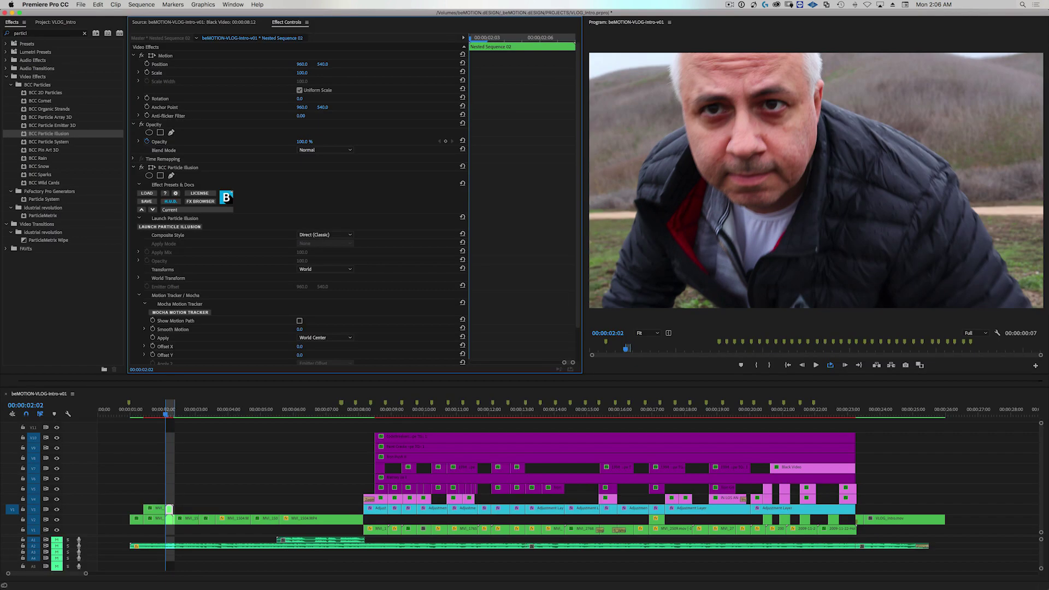
# - Scrub the sequence to 00:00:02:04 to check the glow and select the MVI_1504.MP4 clip on V3
pyautogui.click(167, 412)
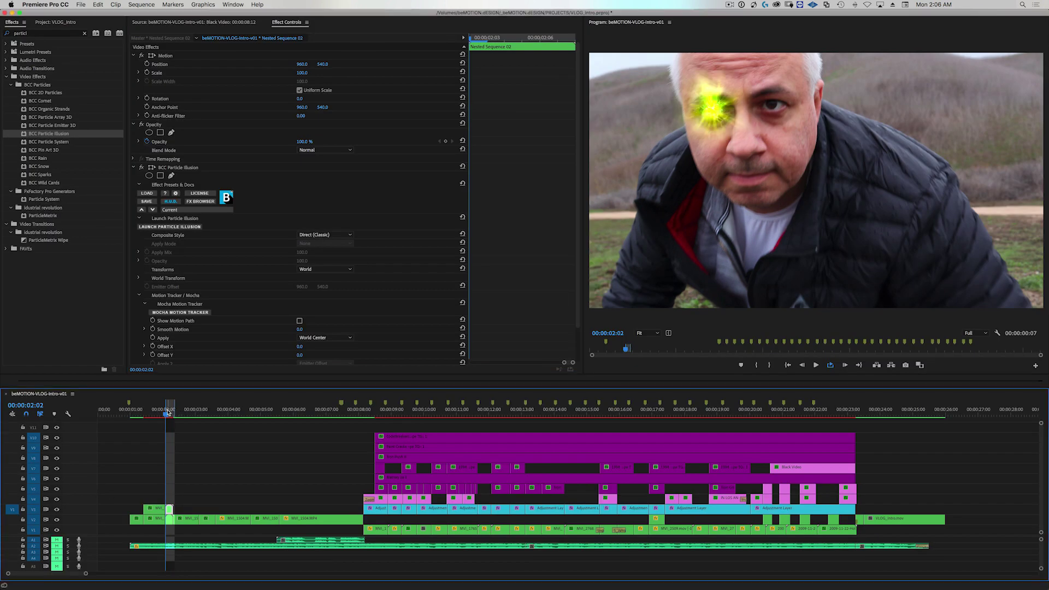
pyautogui.moveTo(168, 412); pyautogui.dragTo(169, 414)
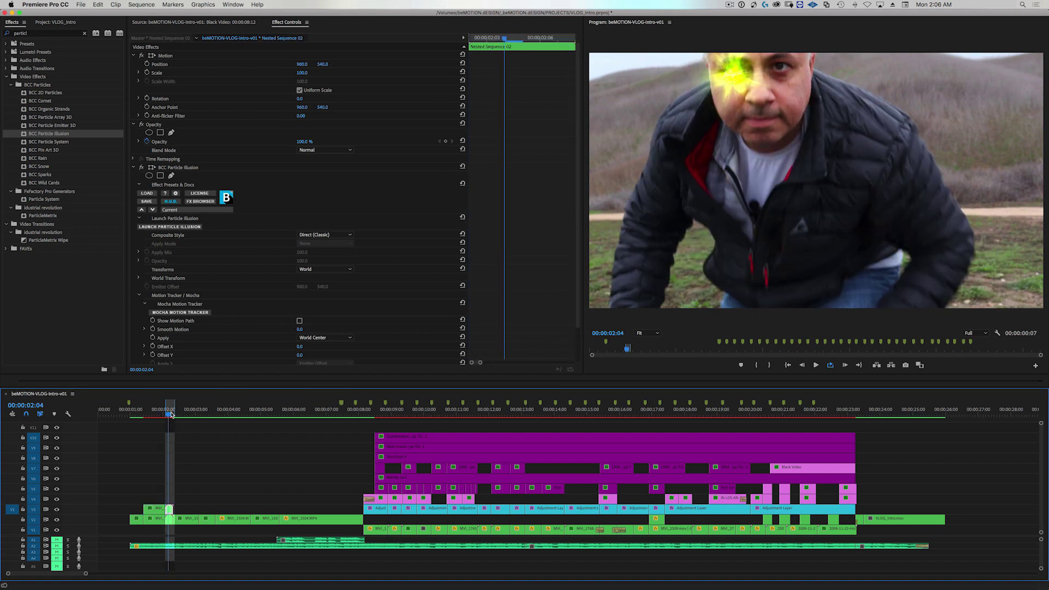
pyautogui.moveTo(167, 414); pyautogui.dragTo(167, 413)
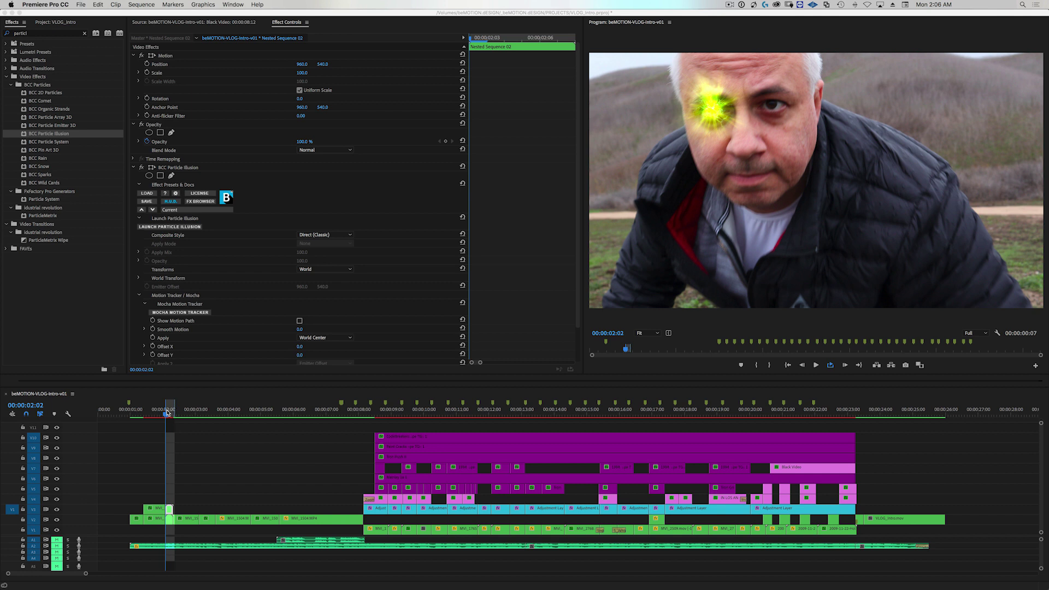
pyautogui.moveTo(169, 412); pyautogui.dragTo(170, 412)
pyautogui.click(169, 509)
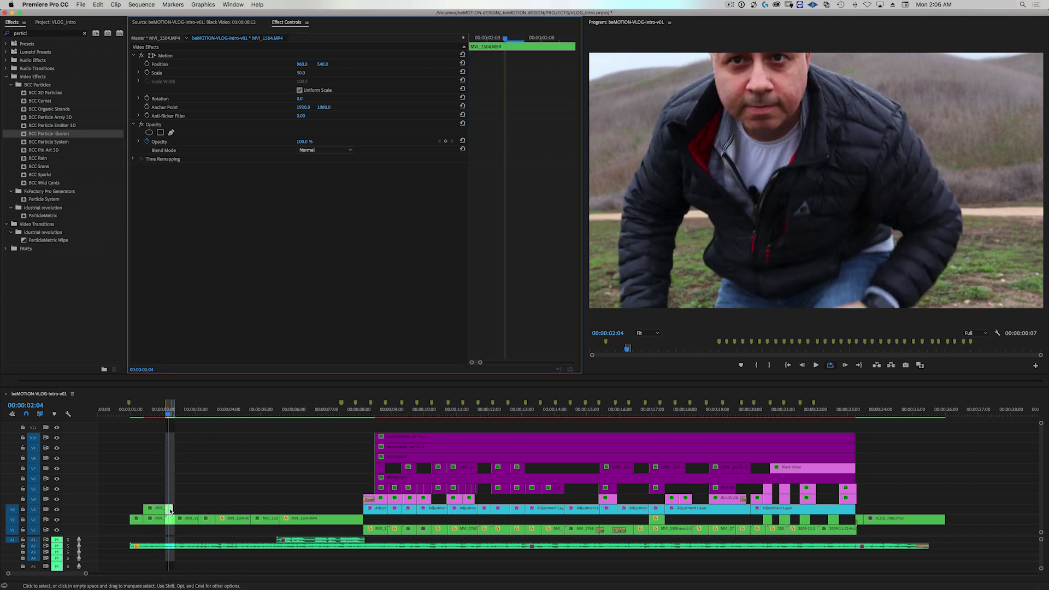
# - Set the MVI_1504.MP4 clip speed to 100%
pyautogui.press('super+r')
pyautogui.write('10')
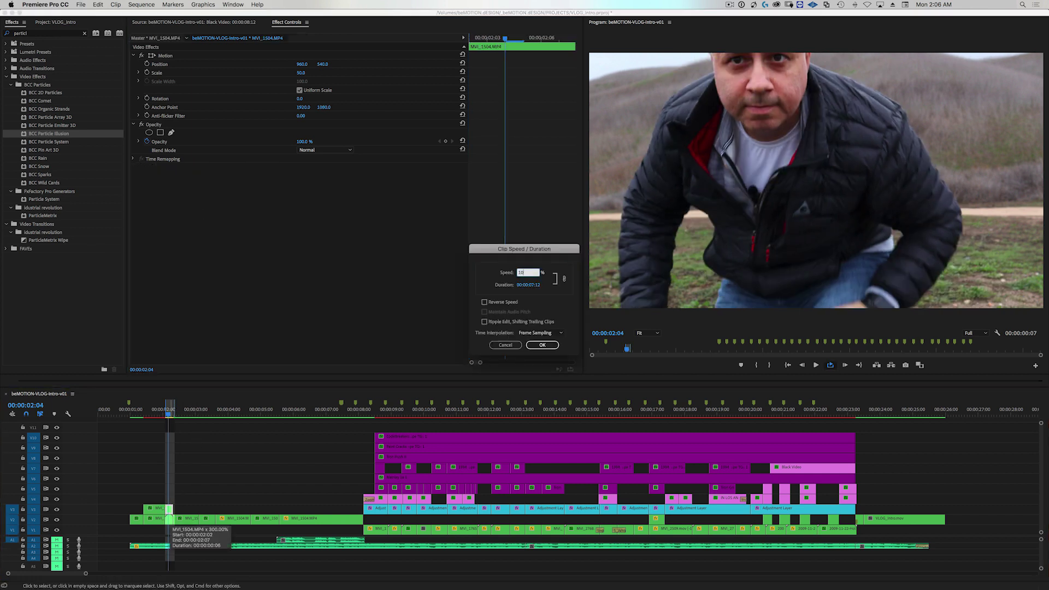
pyautogui.write('0')
pyautogui.press('Return')
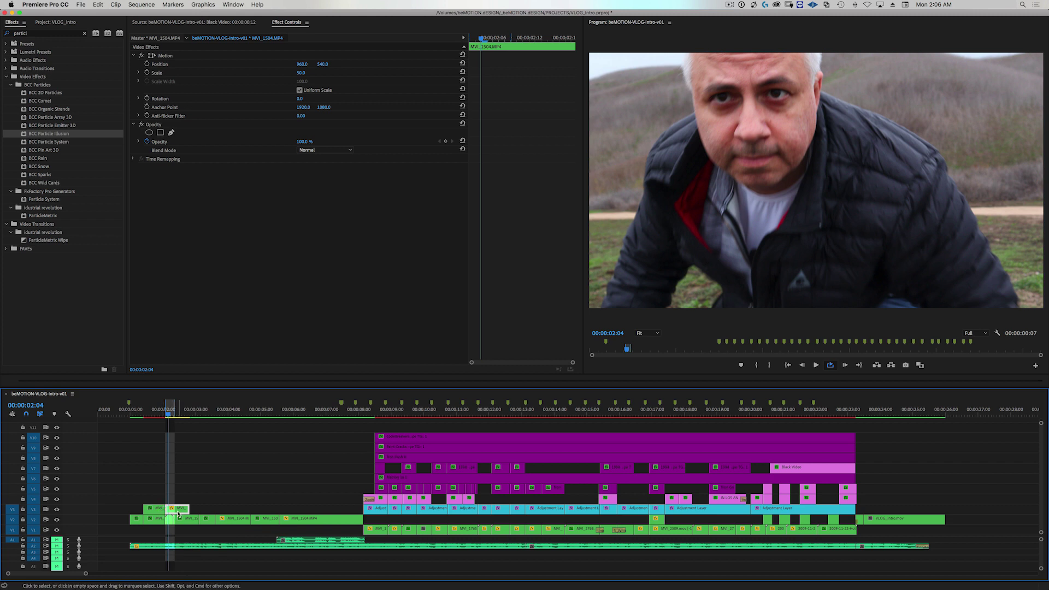
# - Nest the clip as Nested Sequence 07, open it, and apply BCC Particle Illusion to it
pyautogui.rightClick(181, 509)
pyautogui.click(197, 403)
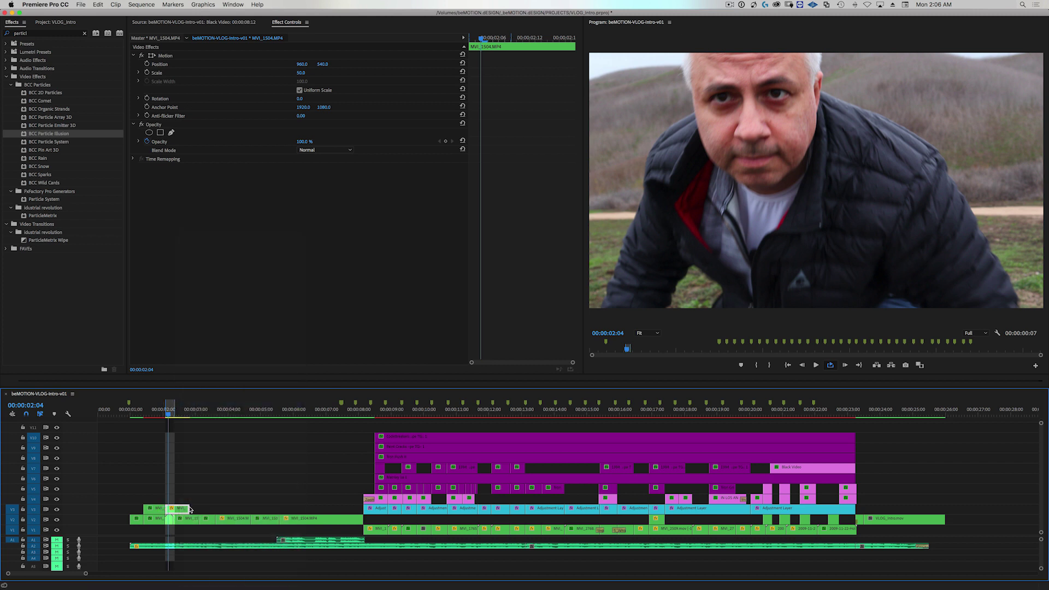
pyautogui.press('Return')
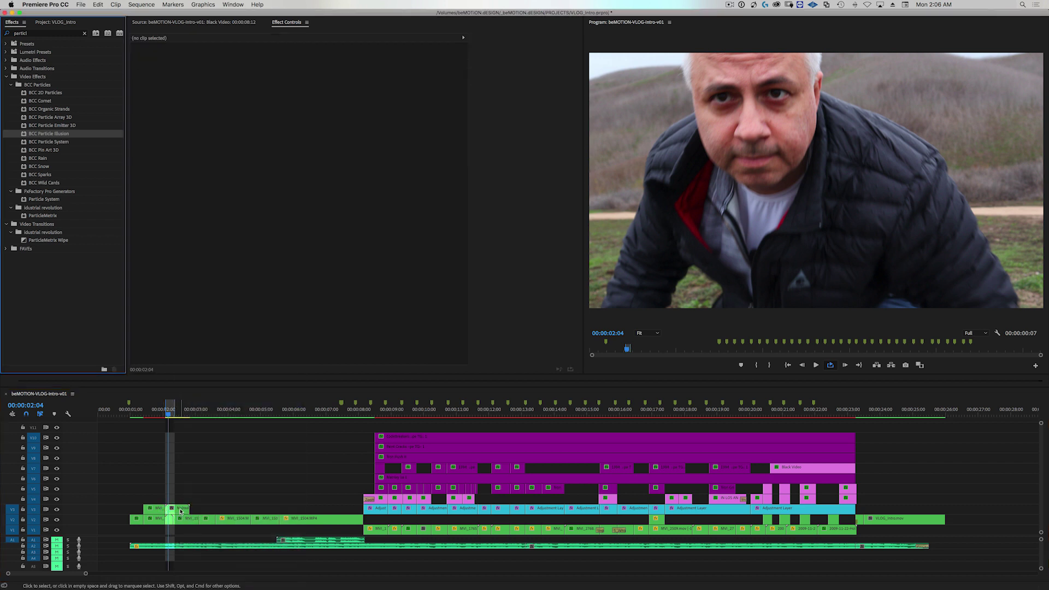
pyautogui.doubleClick(180, 509)
pyautogui.moveTo(56, 136); pyautogui.dragTo(109, 468)
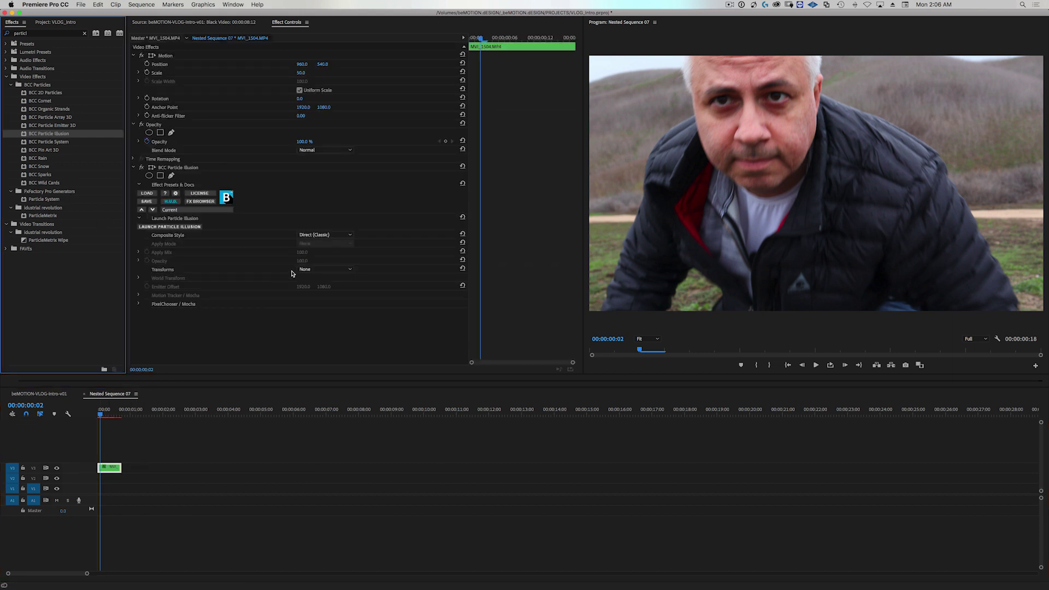
# - Set transforms to World, then Mocha-track the search area on the eye forward from frame 139 and save
pyautogui.click(326, 269)
pyautogui.click(325, 293)
pyautogui.click(139, 295)
pyautogui.click(180, 312)
pyautogui.moveTo(607, 257); pyautogui.dragTo(448, 156)
pyautogui.press('t')
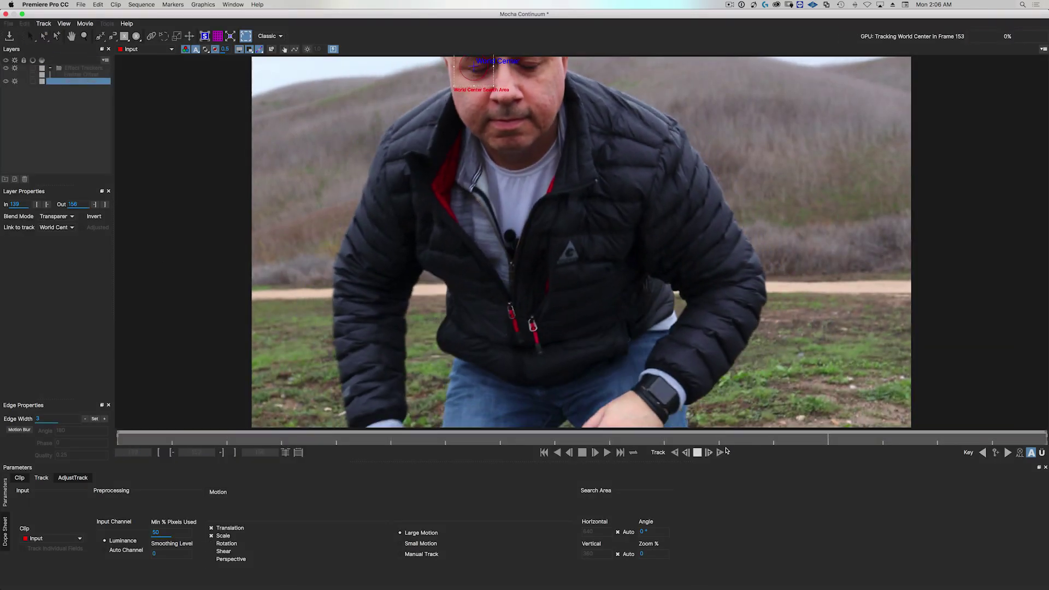
pyautogui.click(7, 16)
pyautogui.click(649, 61)
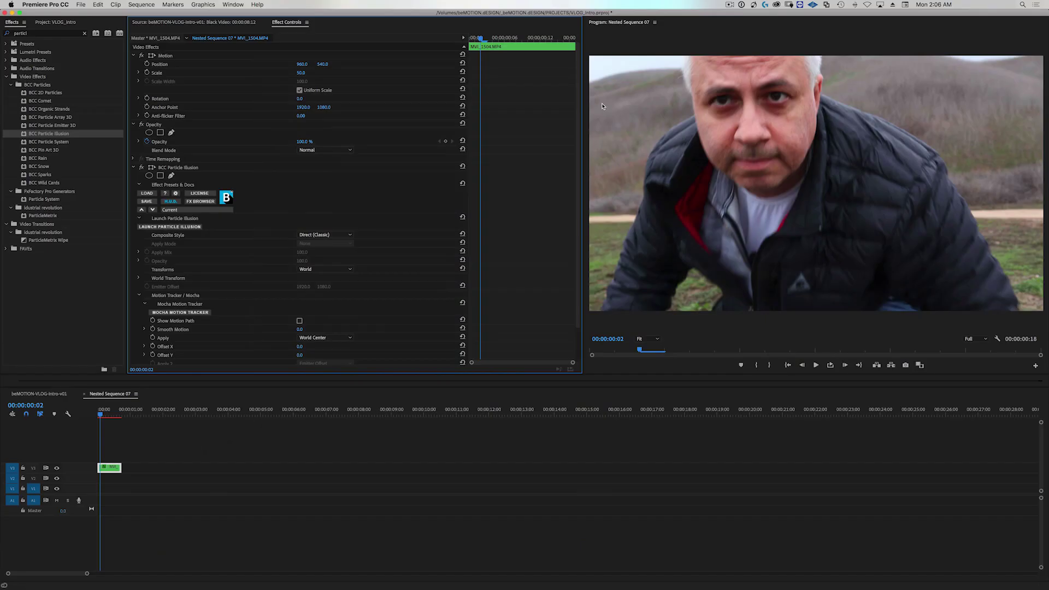
# - Reset the Particle Illusion glow position to 0, 0 and save the changes
pyautogui.click(184, 228)
pyautogui.click(353, 72)
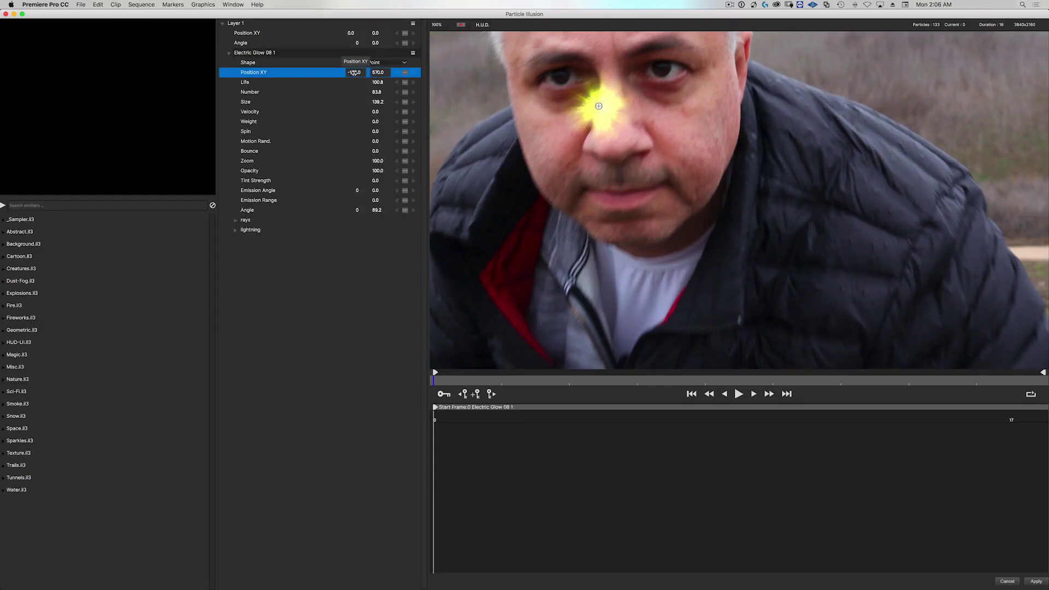
pyautogui.doubleClick(353, 72)
pyautogui.click(5, 13)
pyautogui.click(579, 304)
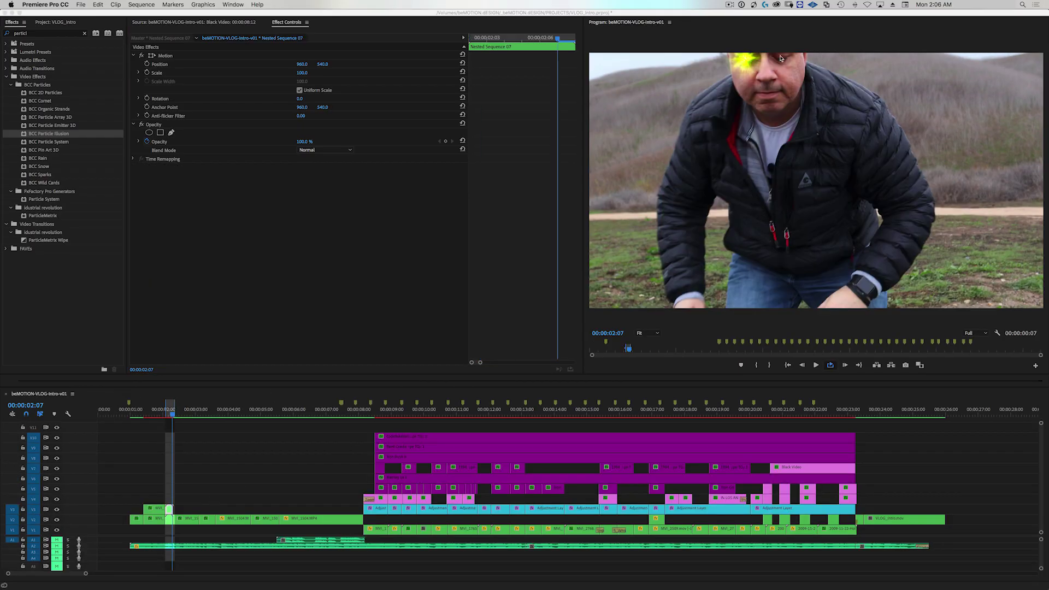
# - In Nested Sequence 07, add an Electric Glow 08 1 emitter on the other eye and track it forward
pyautogui.doubleClick(173, 510)
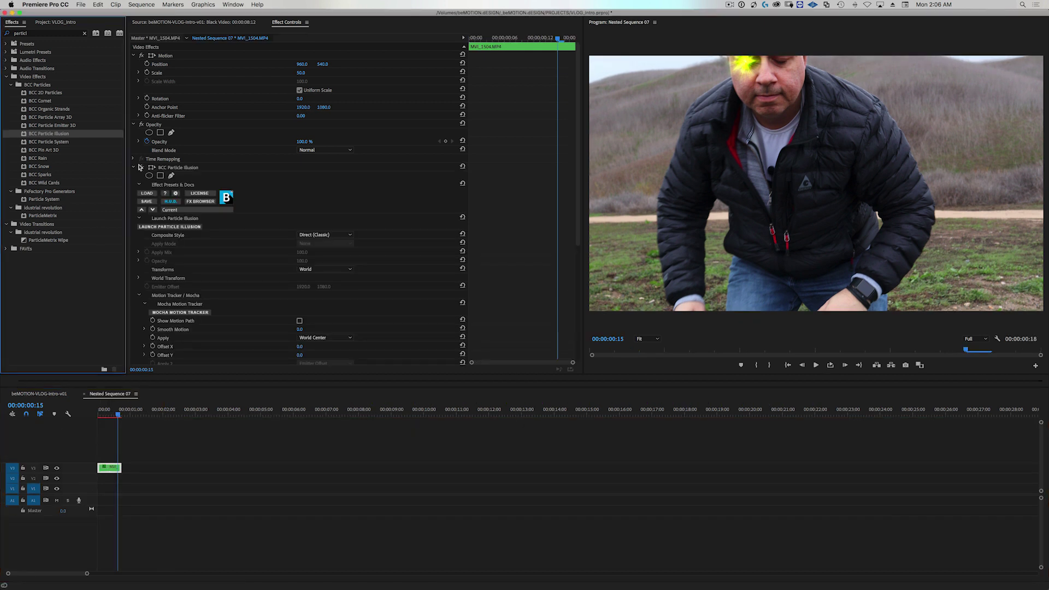
pyautogui.click(169, 226)
pyautogui.click(581, 147)
pyautogui.moveTo(581, 147); pyautogui.dragTo(739, 200)
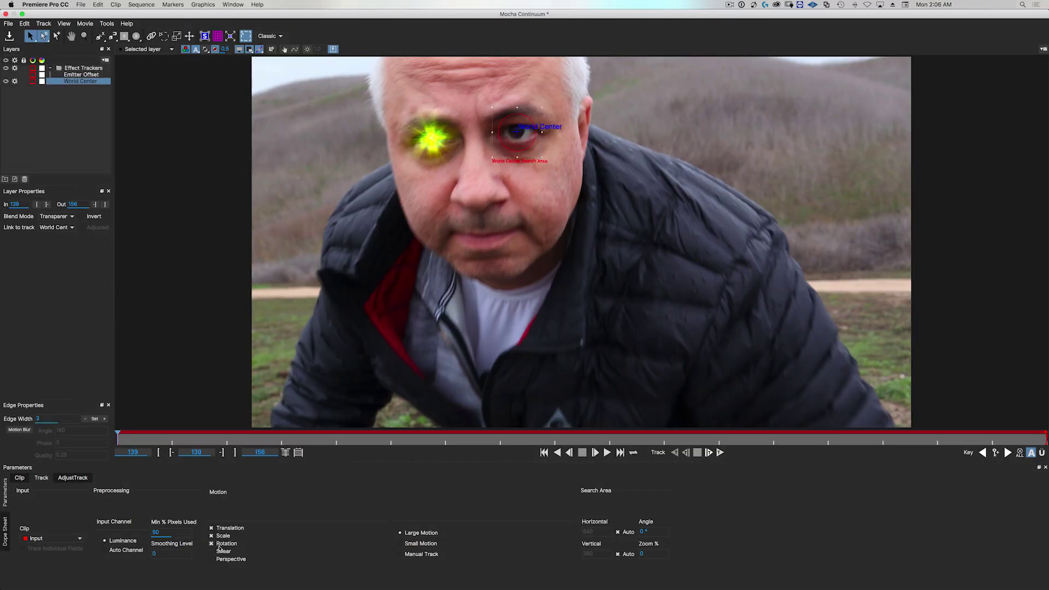
pyautogui.click(717, 453)
# - Save the second eye's Mocha track and return to the VLOG intro sequence in Premiere
pyautogui.press('super+w')
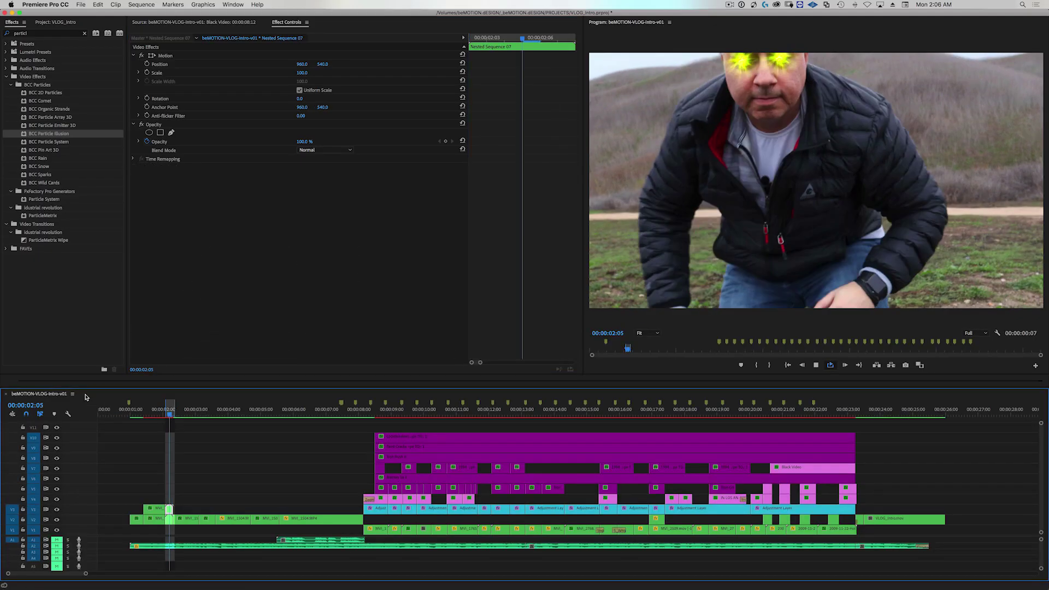